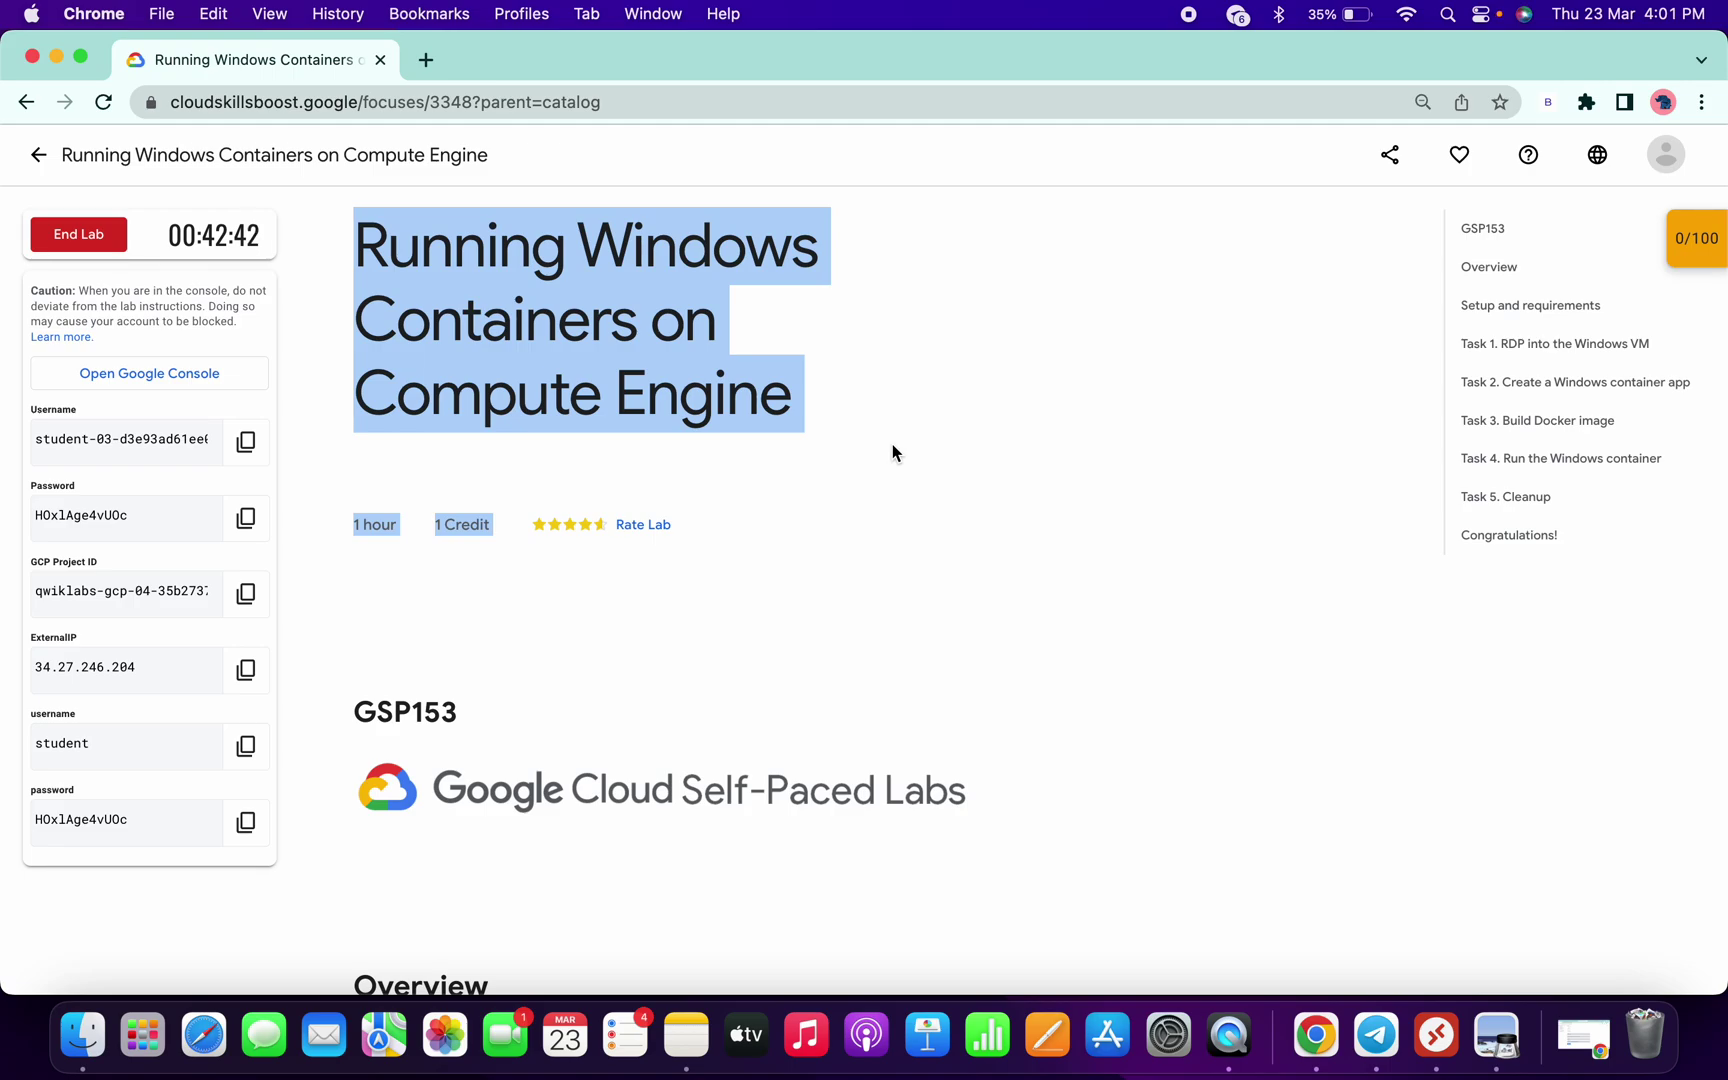
# Bring Microsoft Remote Desktop, with its empty PC list, in front of the Chrome lab page.
pyautogui.press('super+Tab')
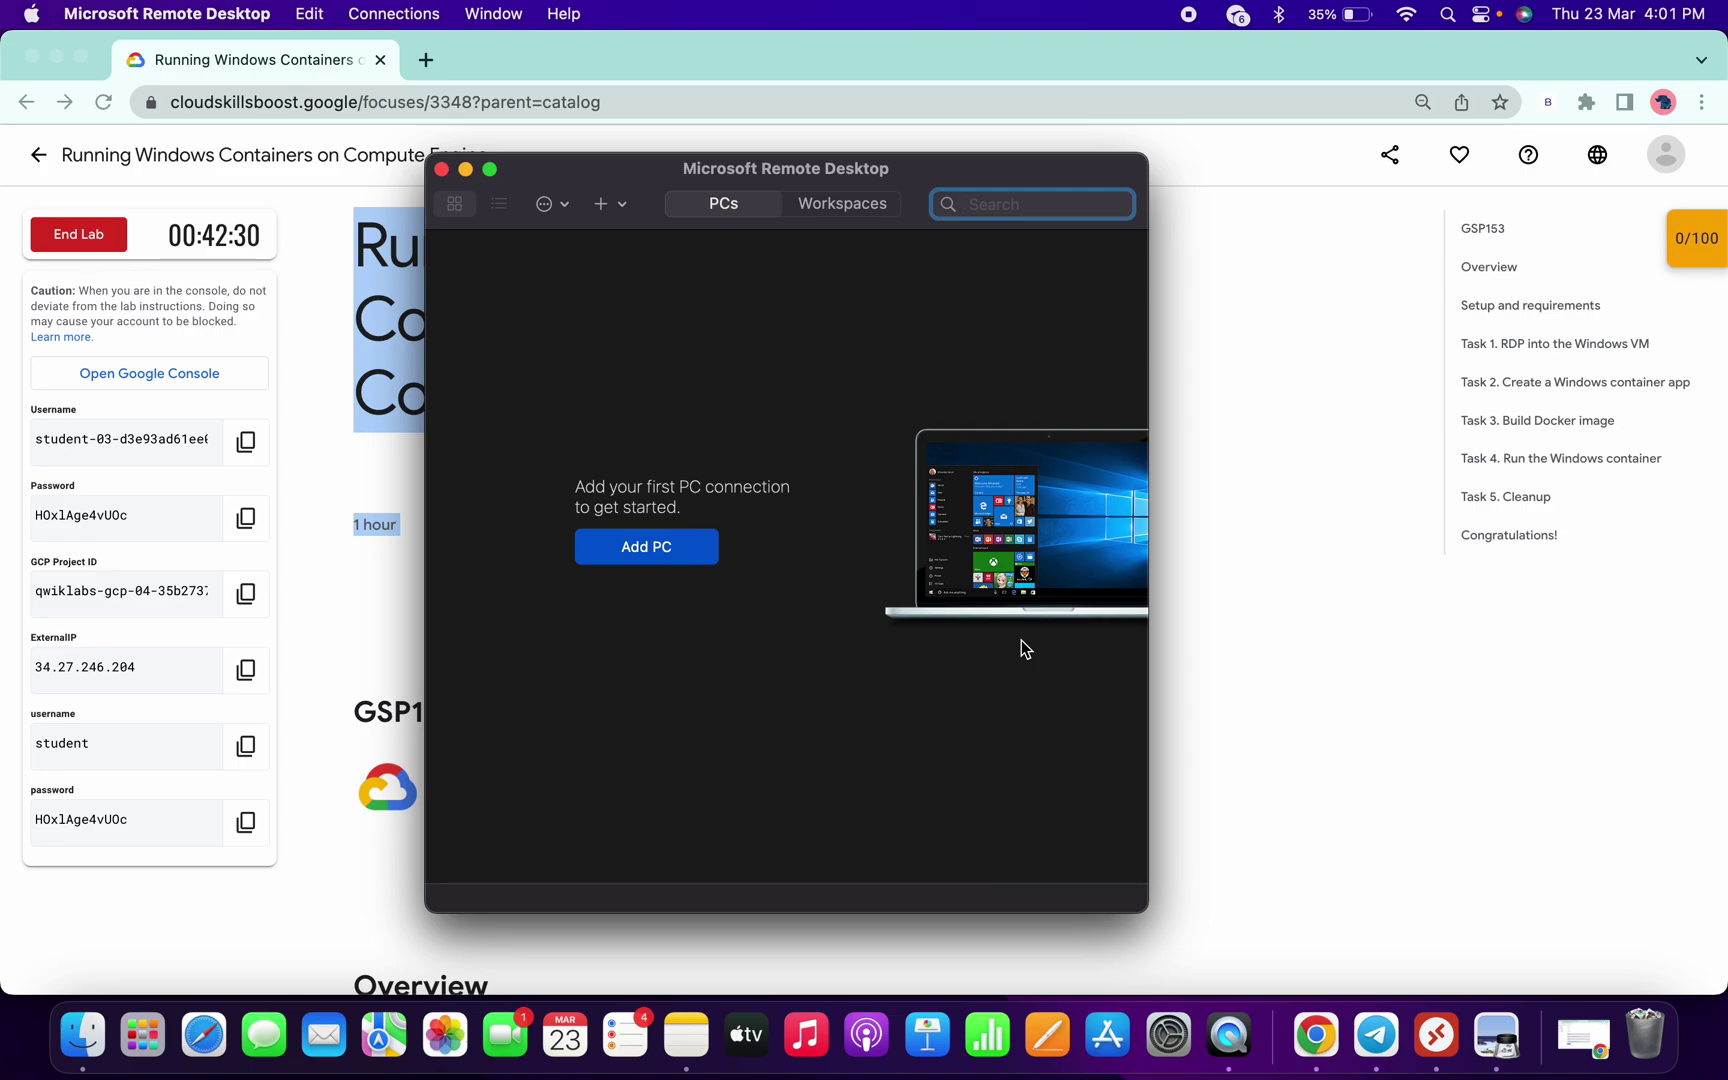
# Switch to Preview to see the Remote Desktop Connection reference screenshots.
pyautogui.press('cmd+Tab')
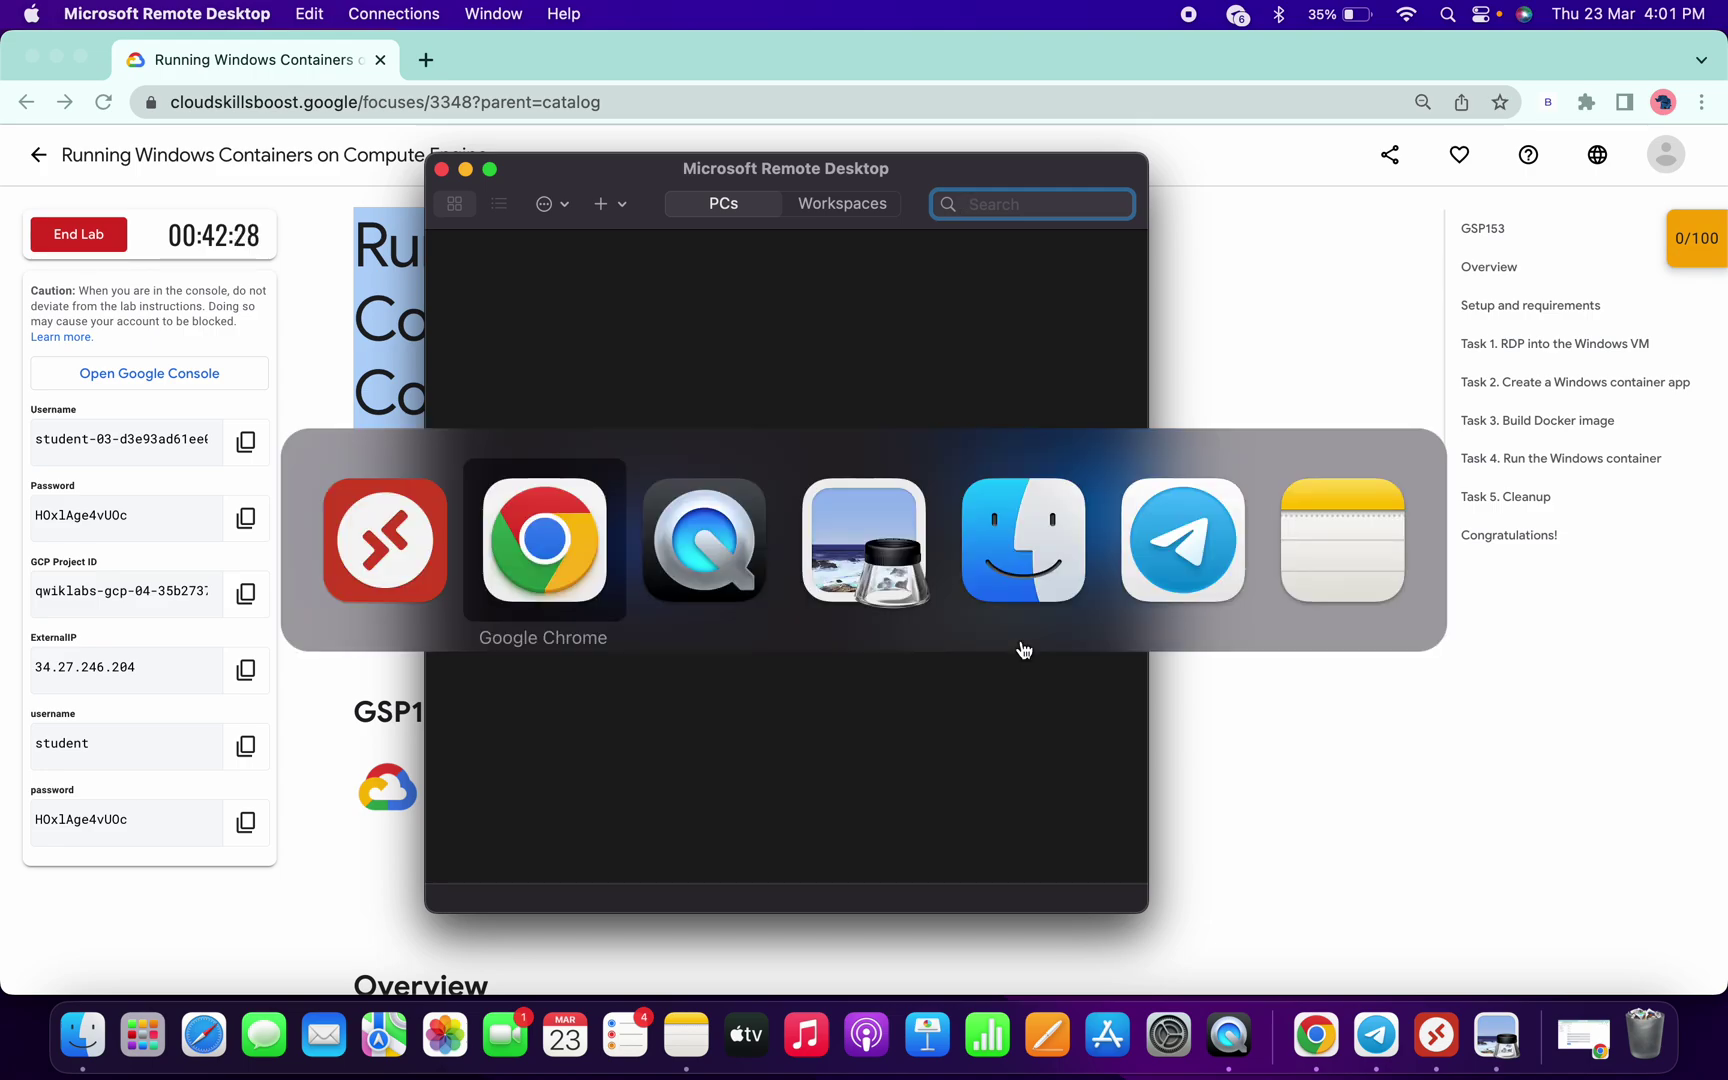
pyautogui.press('super+Tab')
pyautogui.press('super+Tab')
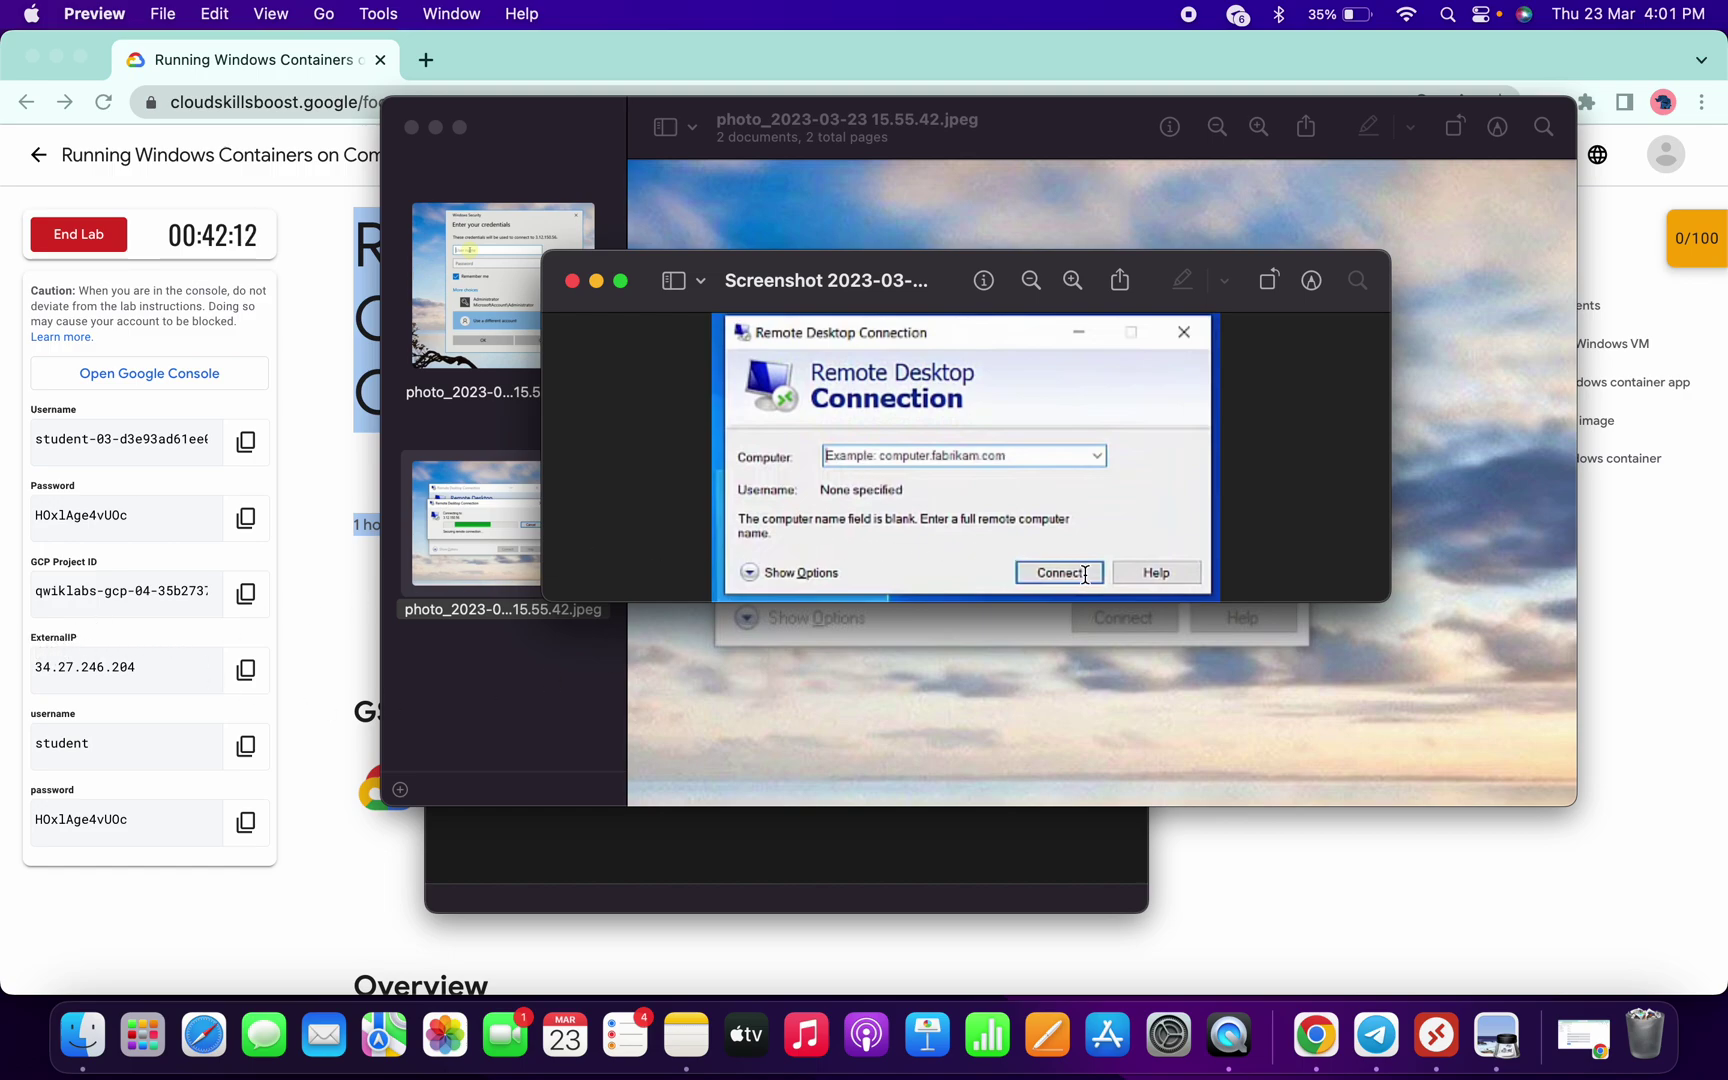
# Review the credentials-prompt and connecting photos, then minimize that Preview window.
pyautogui.click(1123, 672)
pyautogui.press('Up')
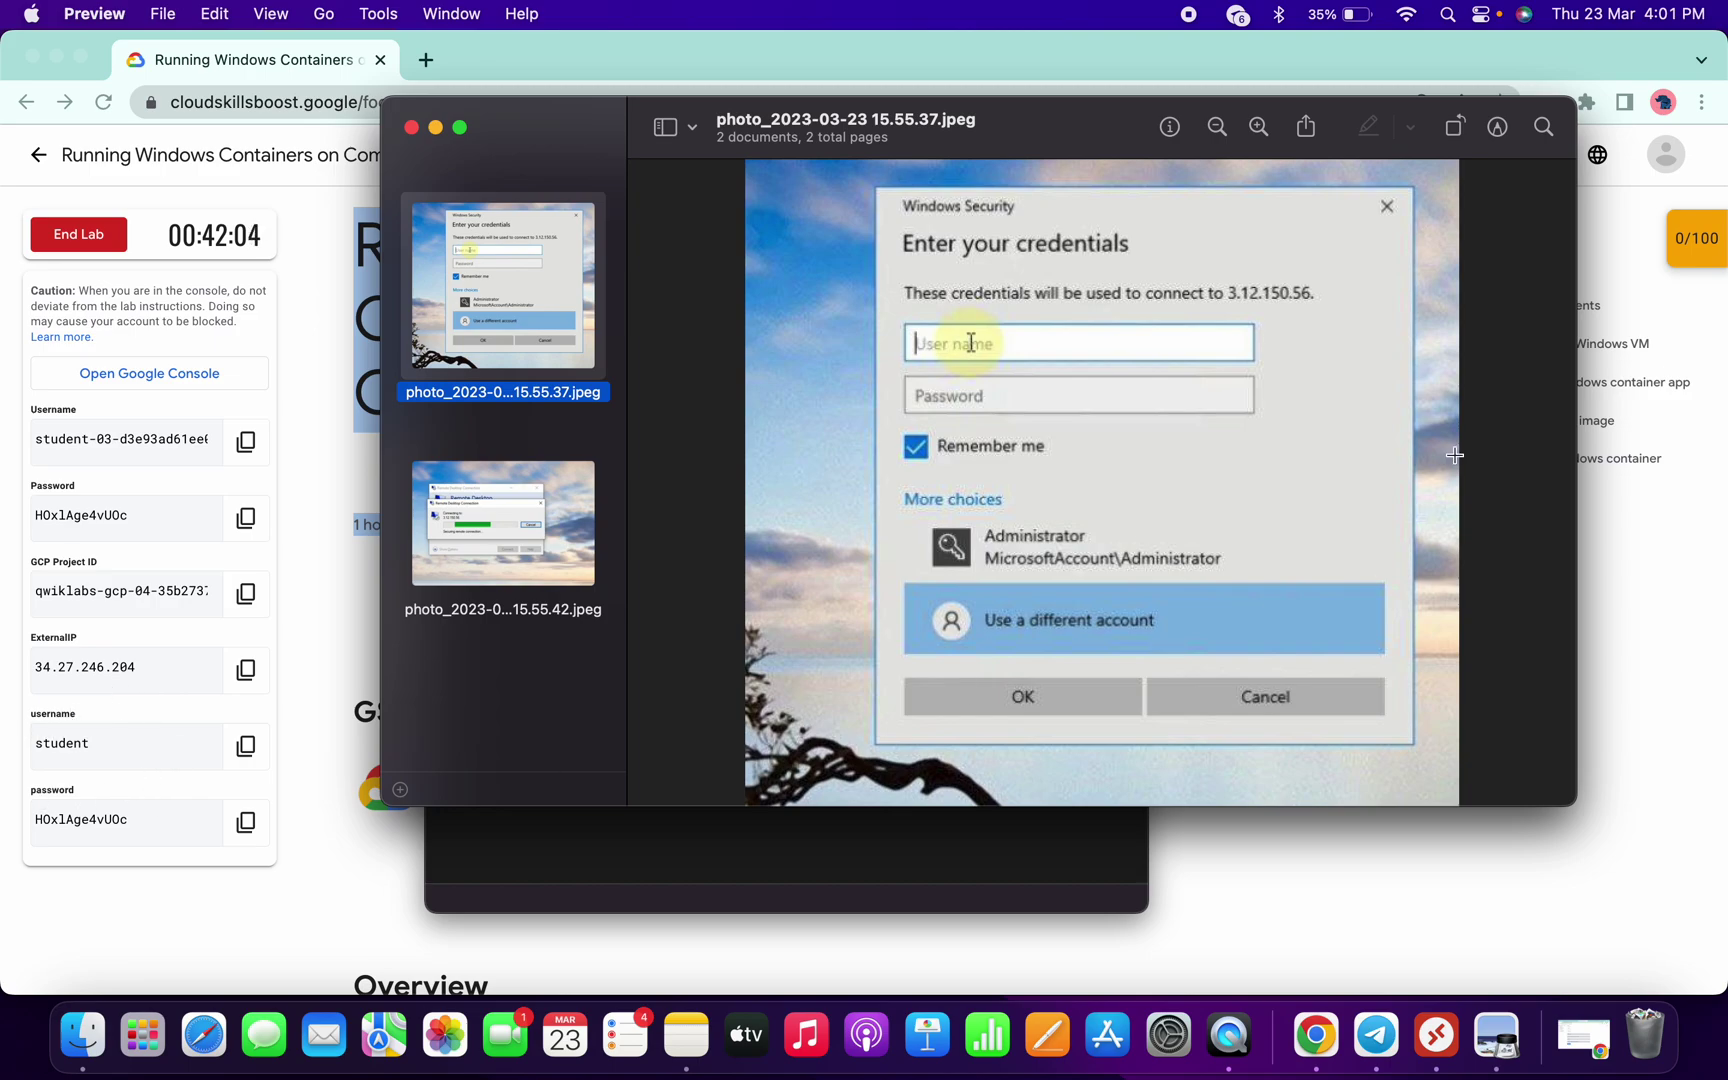
pyautogui.press('Down')
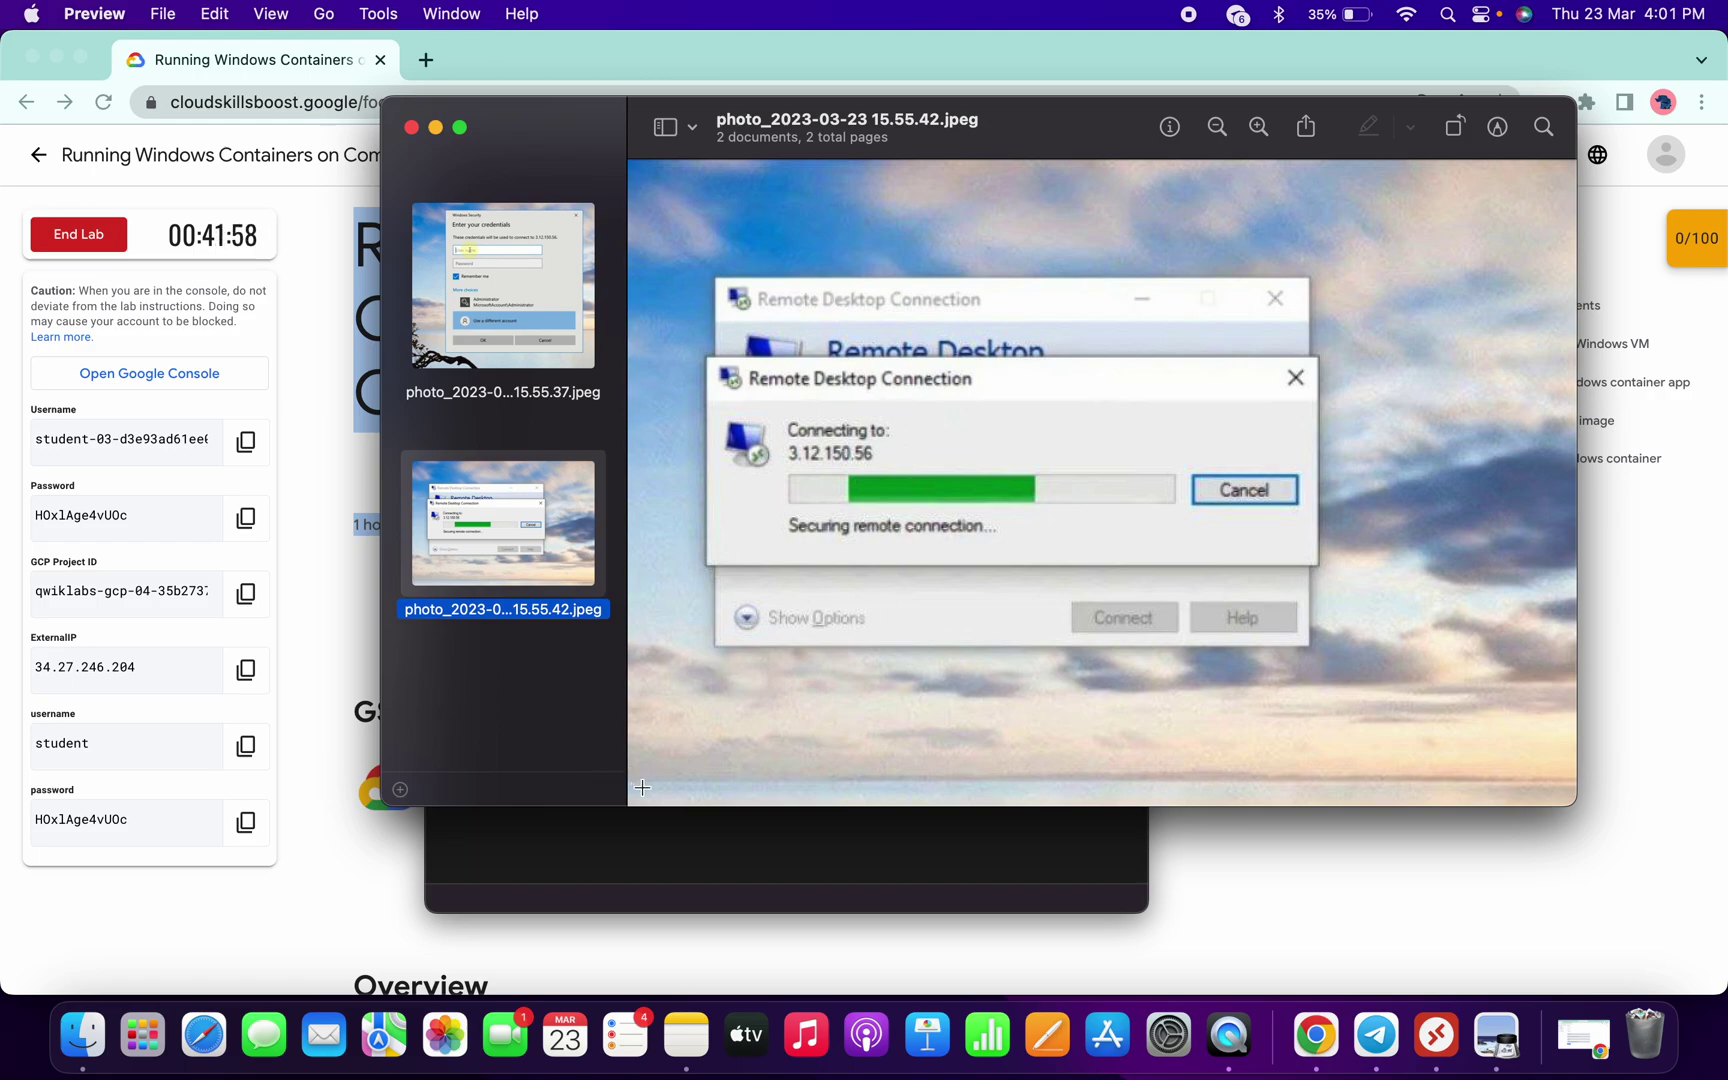
pyautogui.click(652, 868)
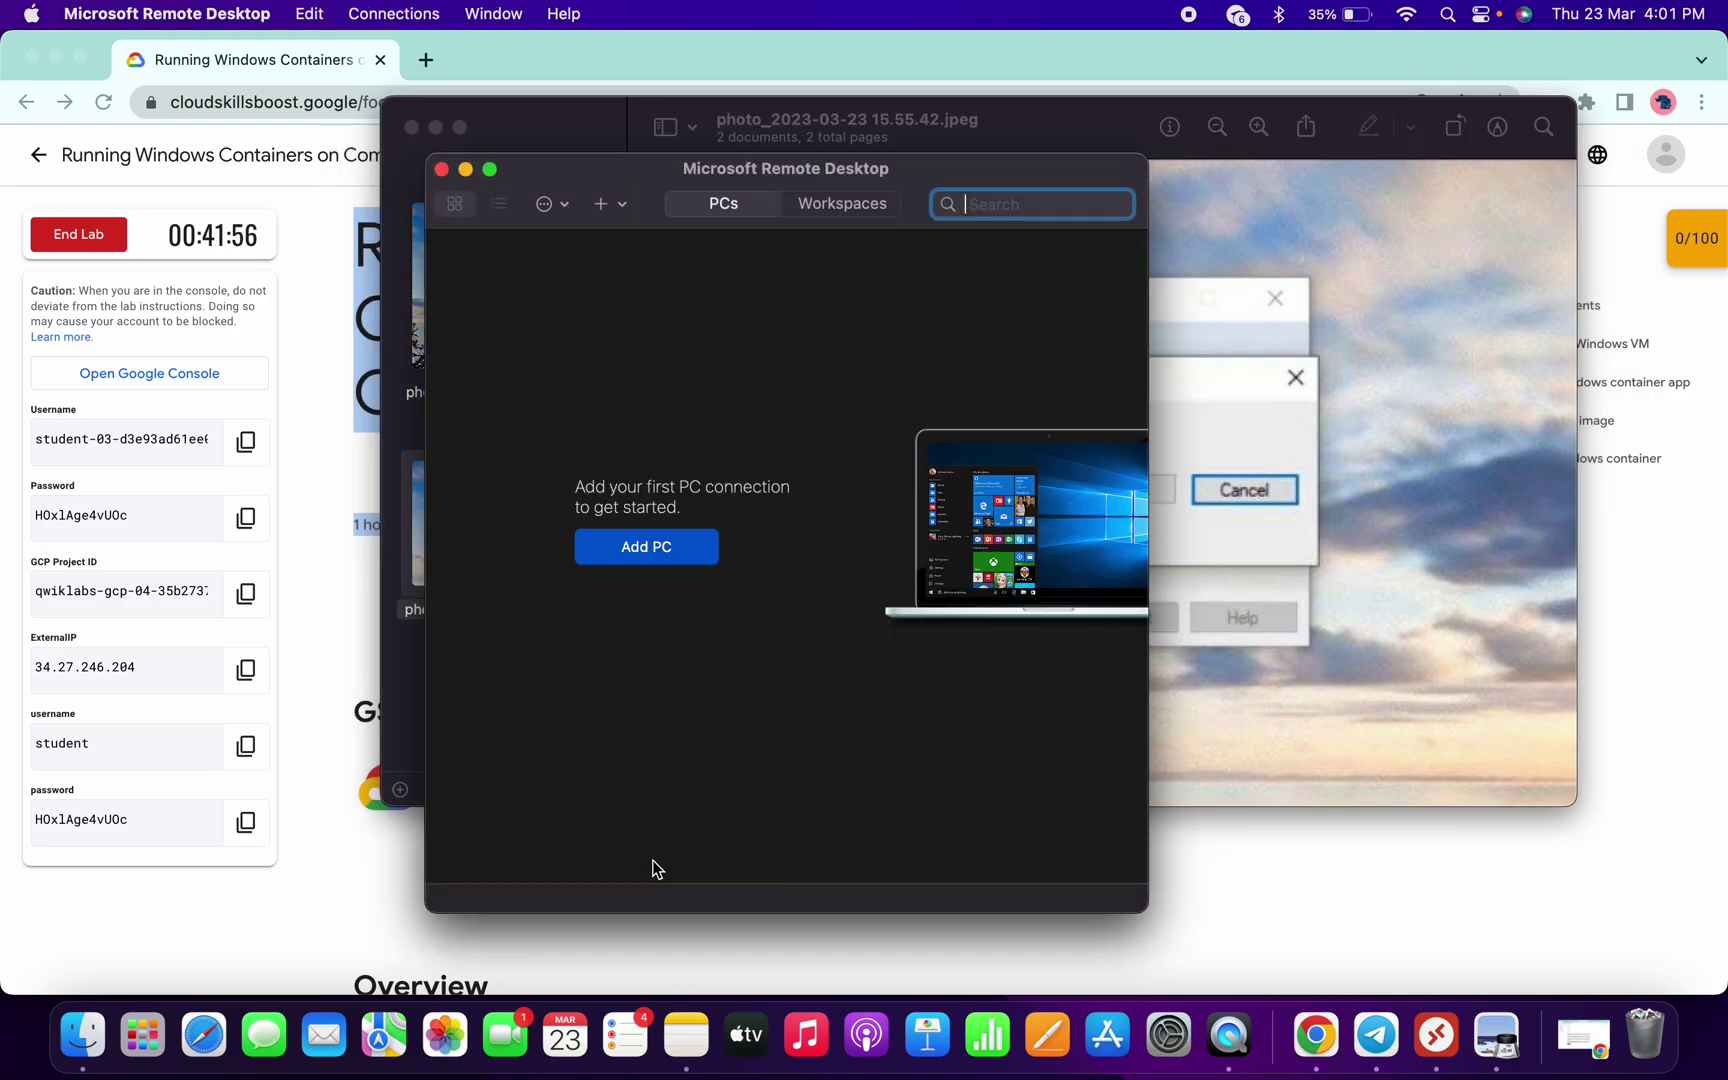
pyautogui.click(435, 128)
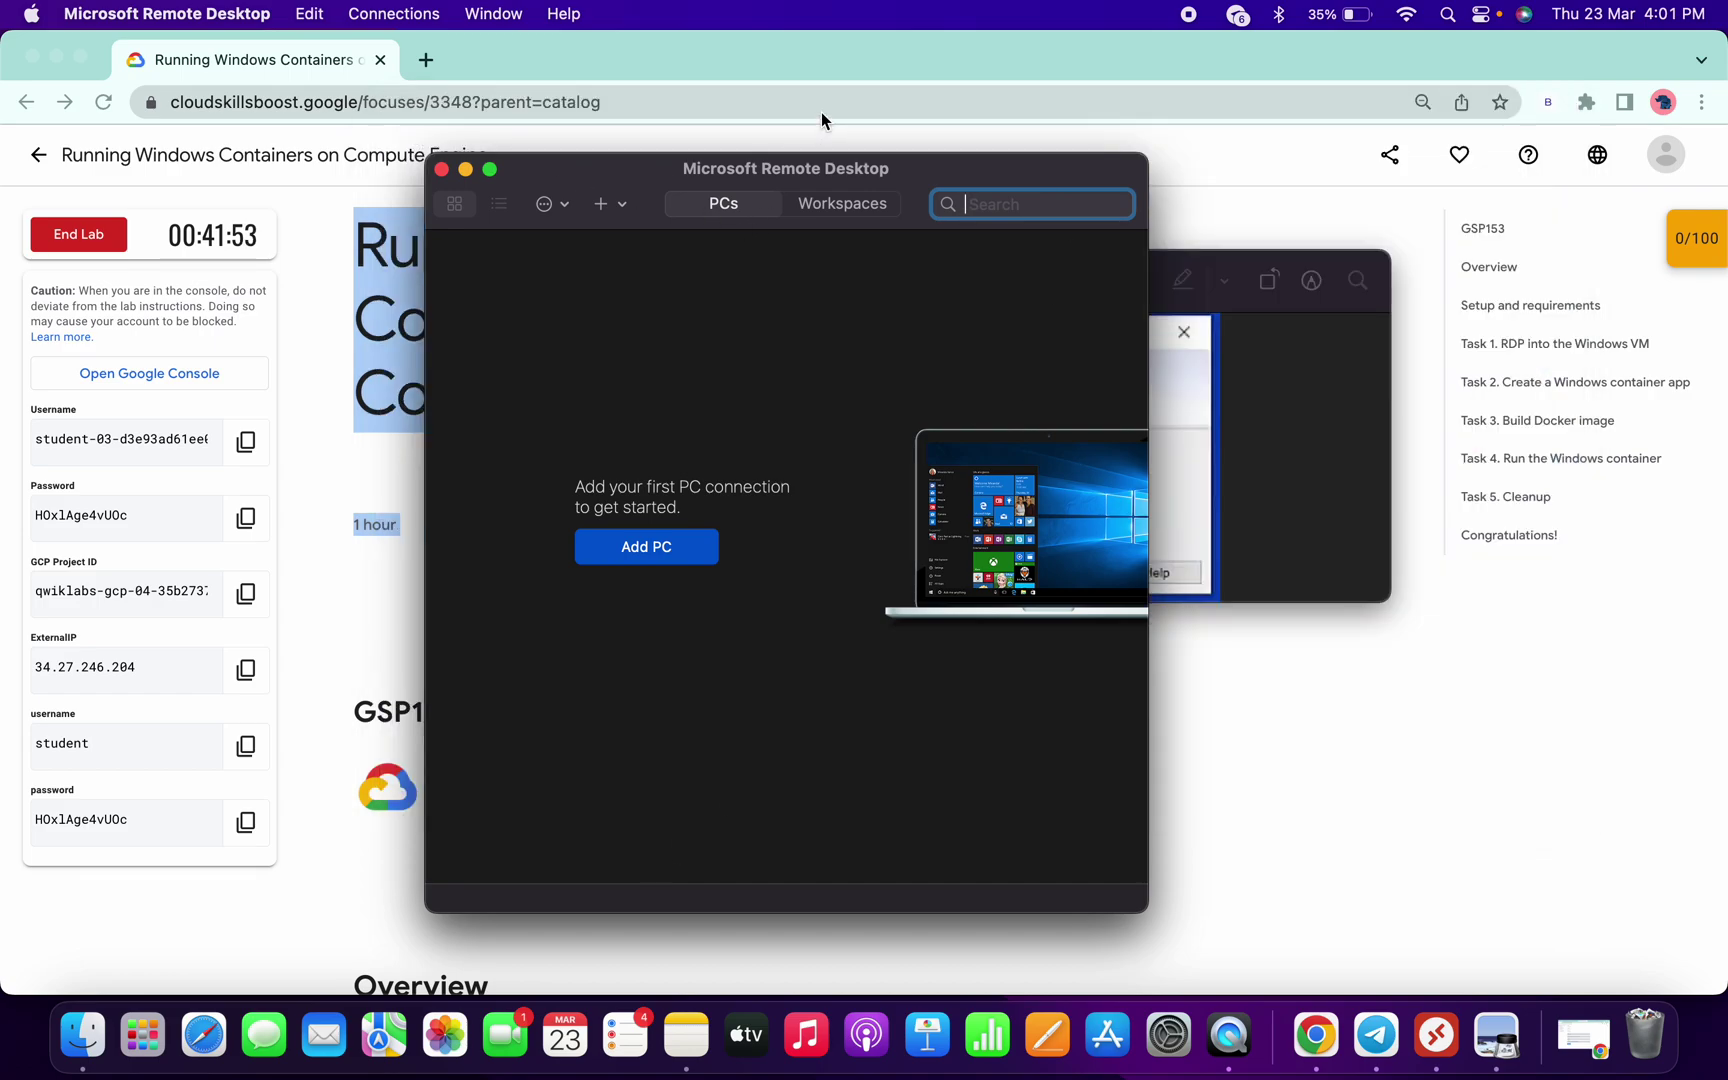
pyautogui.click(1393, 325)
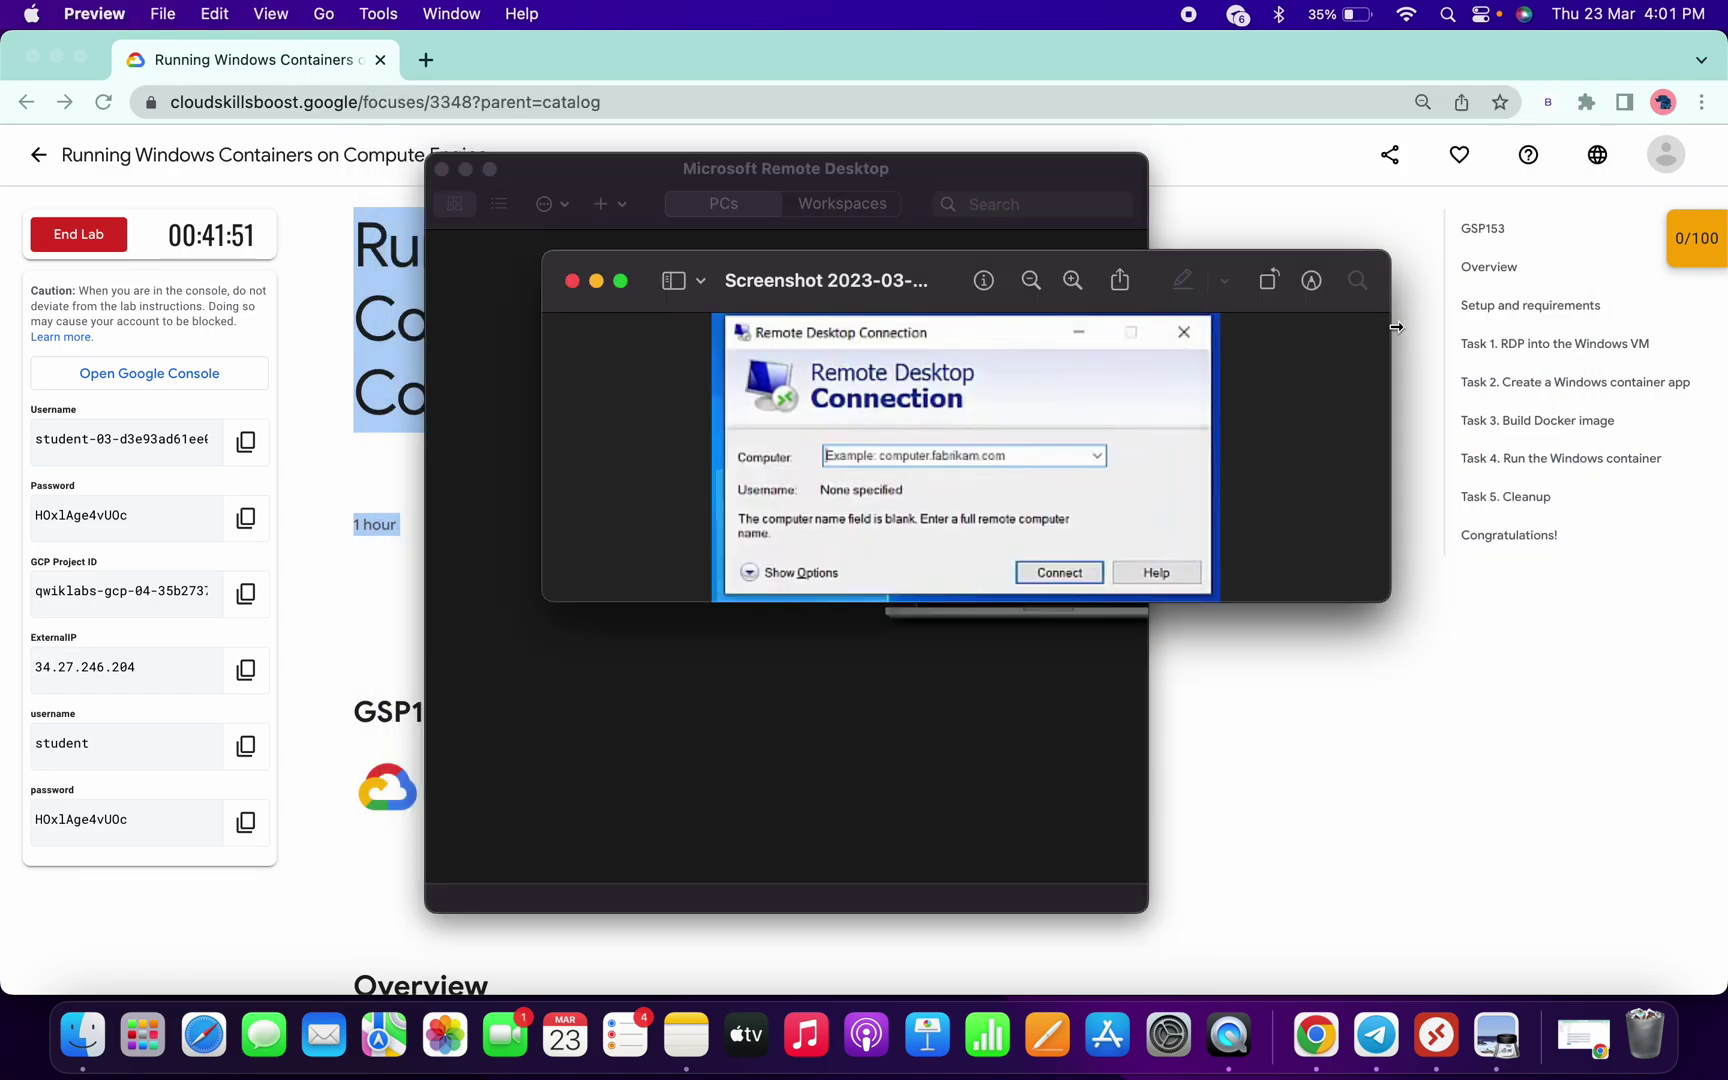
# Add a PC named with the lab's external IP 34.27.246.204 and connect to it.
pyautogui.click(575, 285)
pyautogui.click(664, 545)
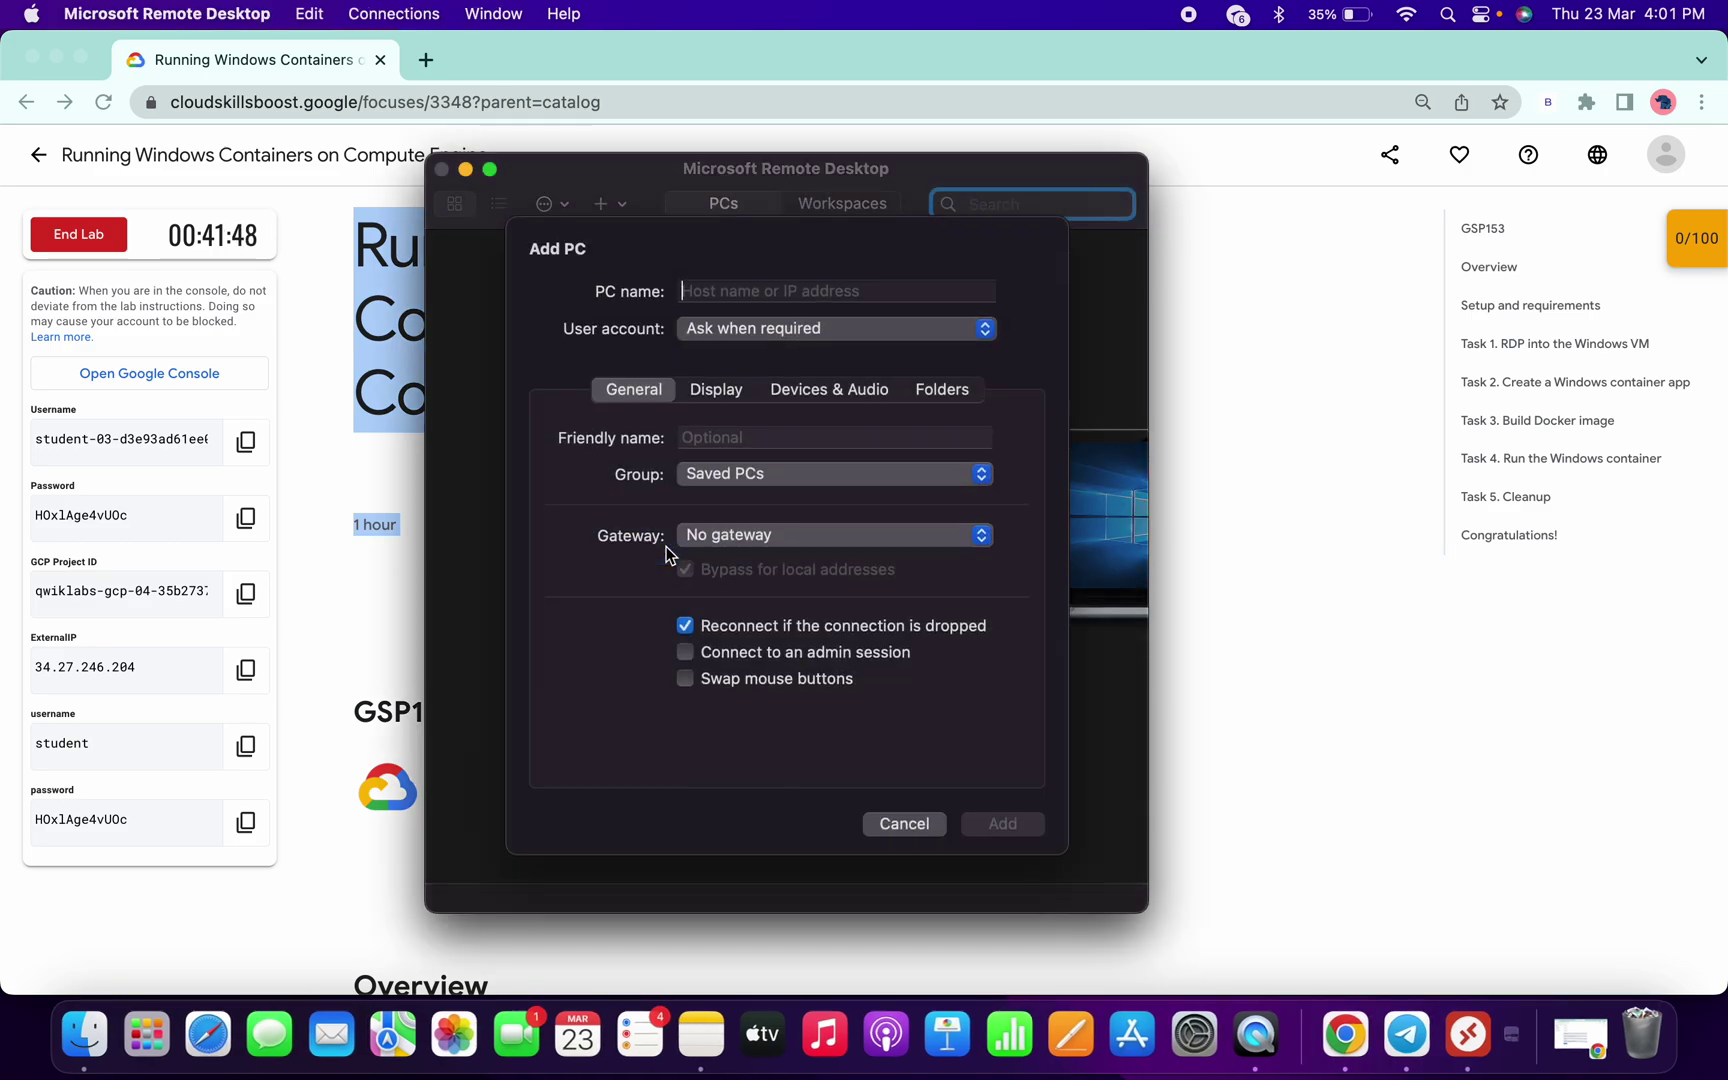
pyautogui.click(247, 670)
pyautogui.click(245, 670)
pyautogui.press('super+Tab')
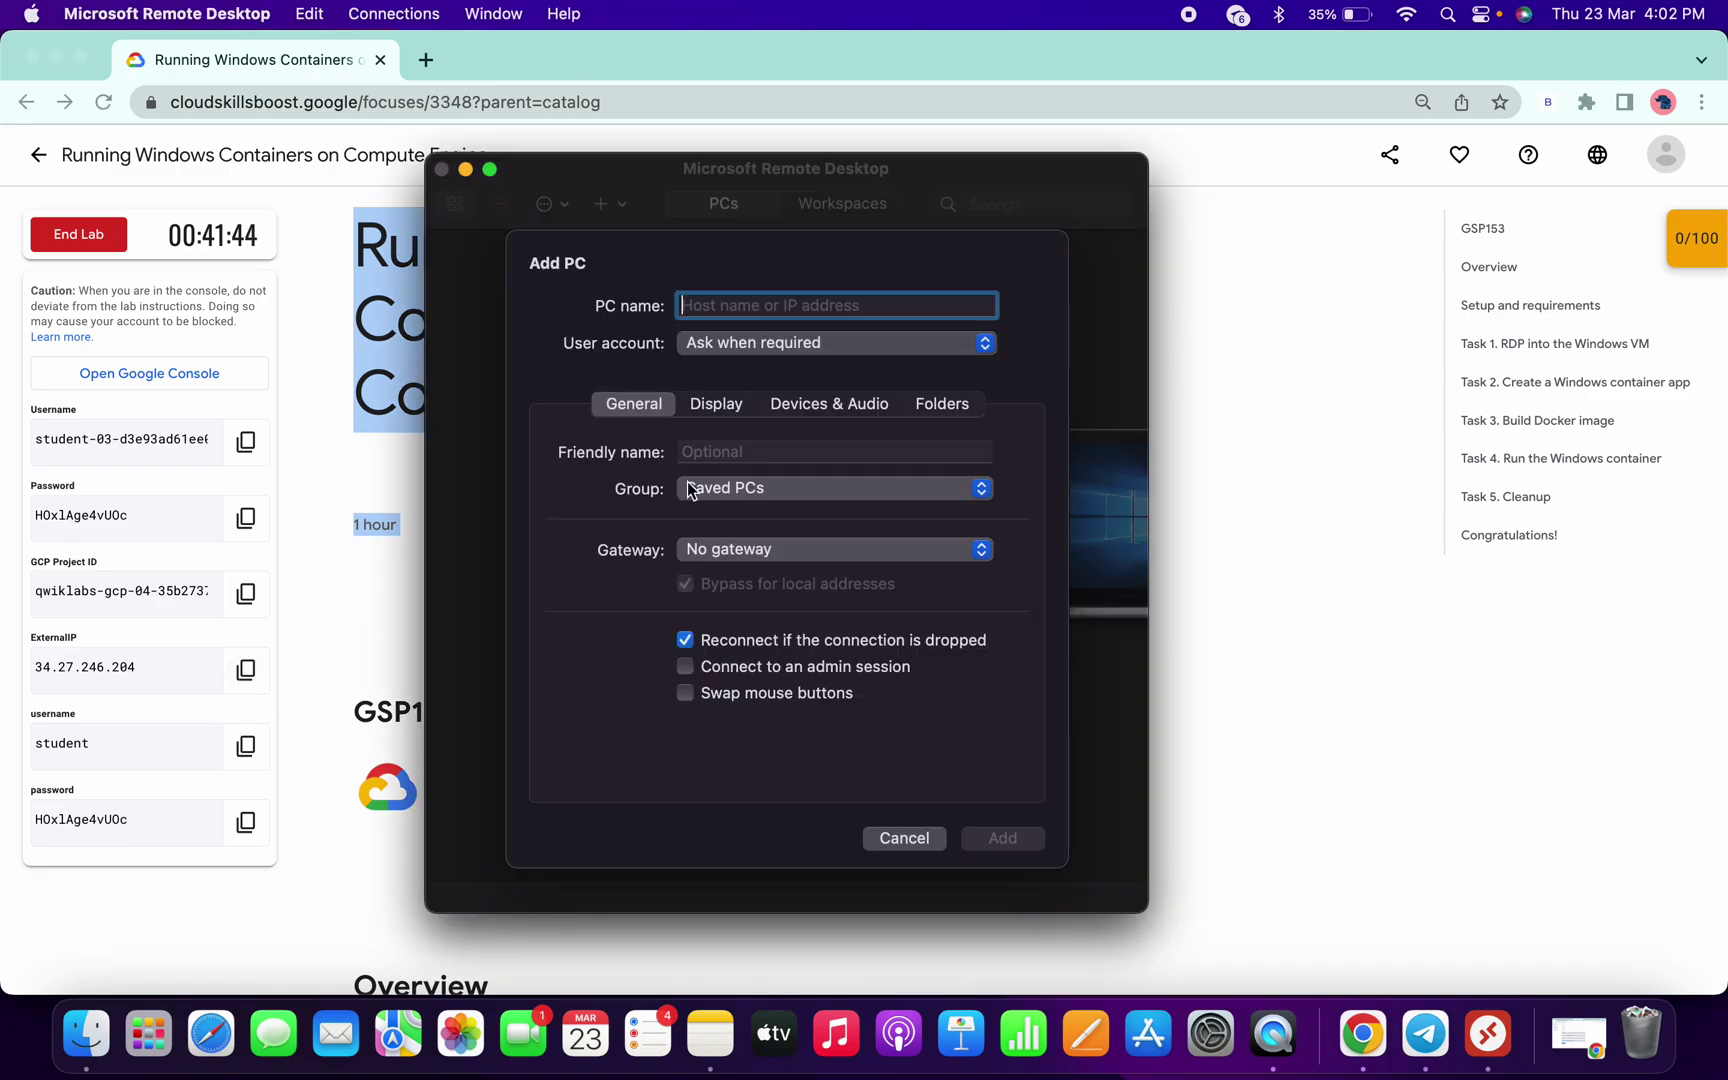
pyautogui.press('super+v')
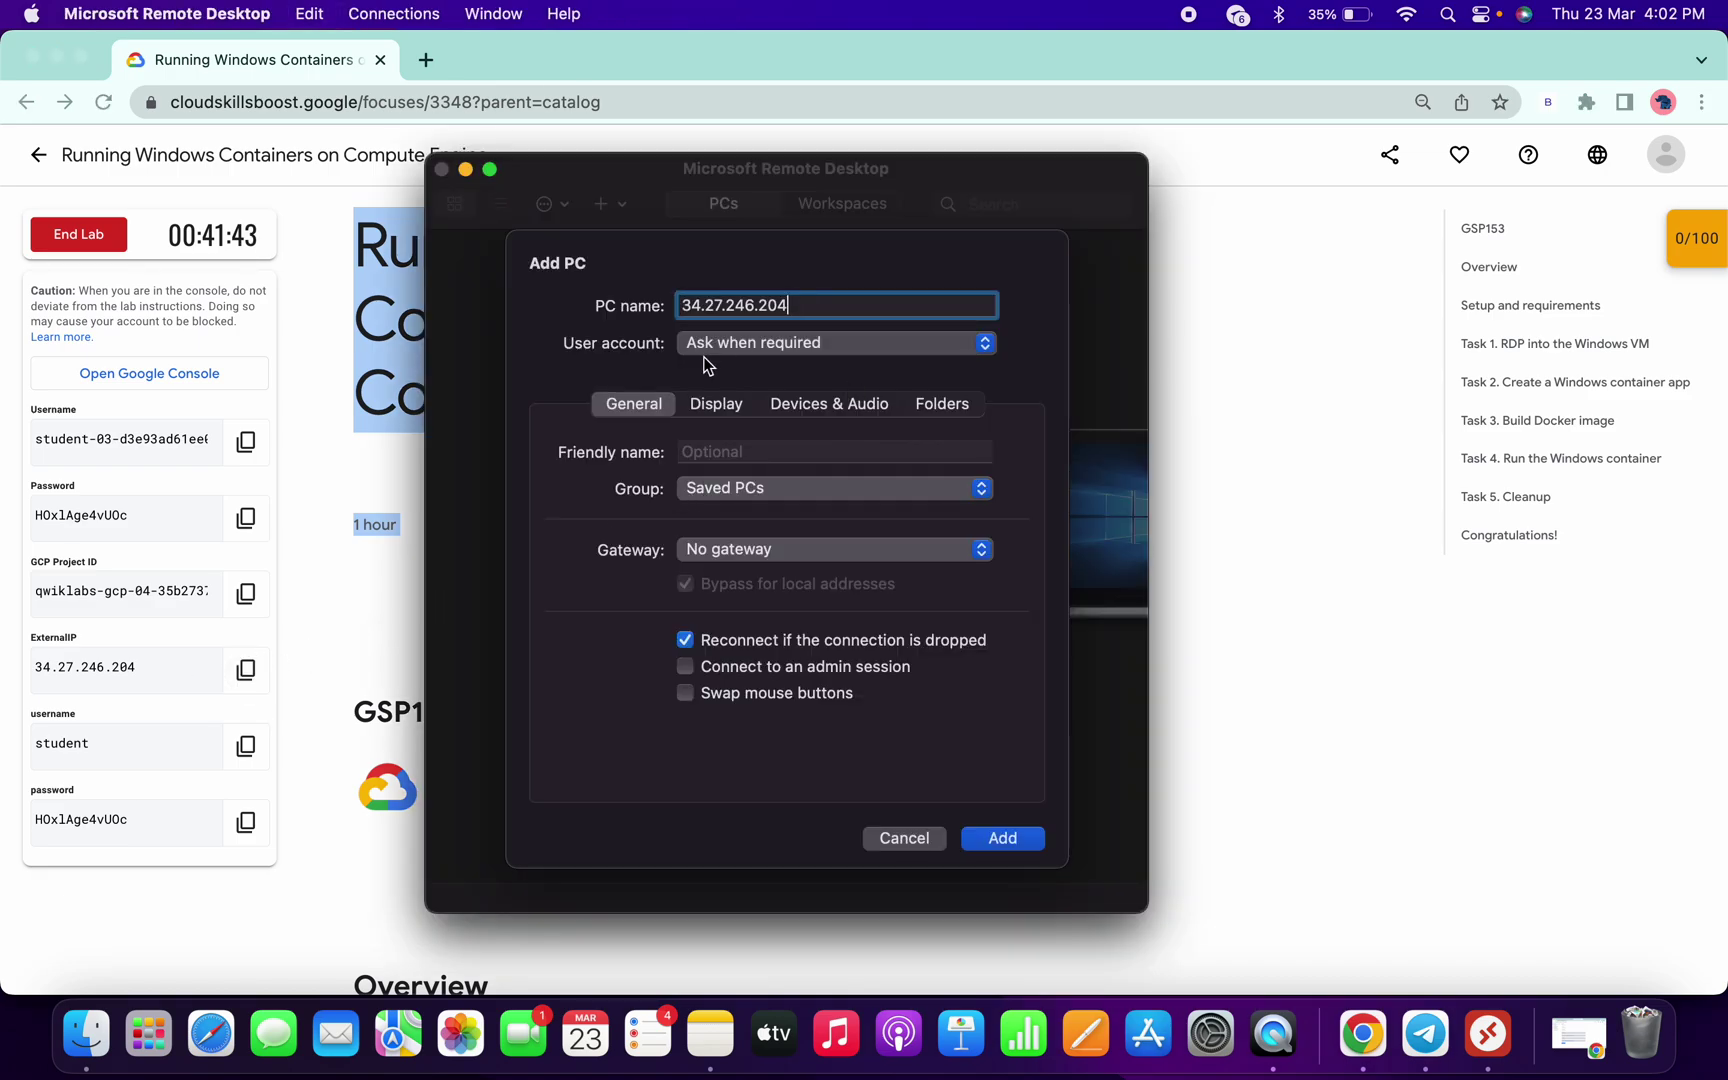
pyautogui.click(1005, 840)
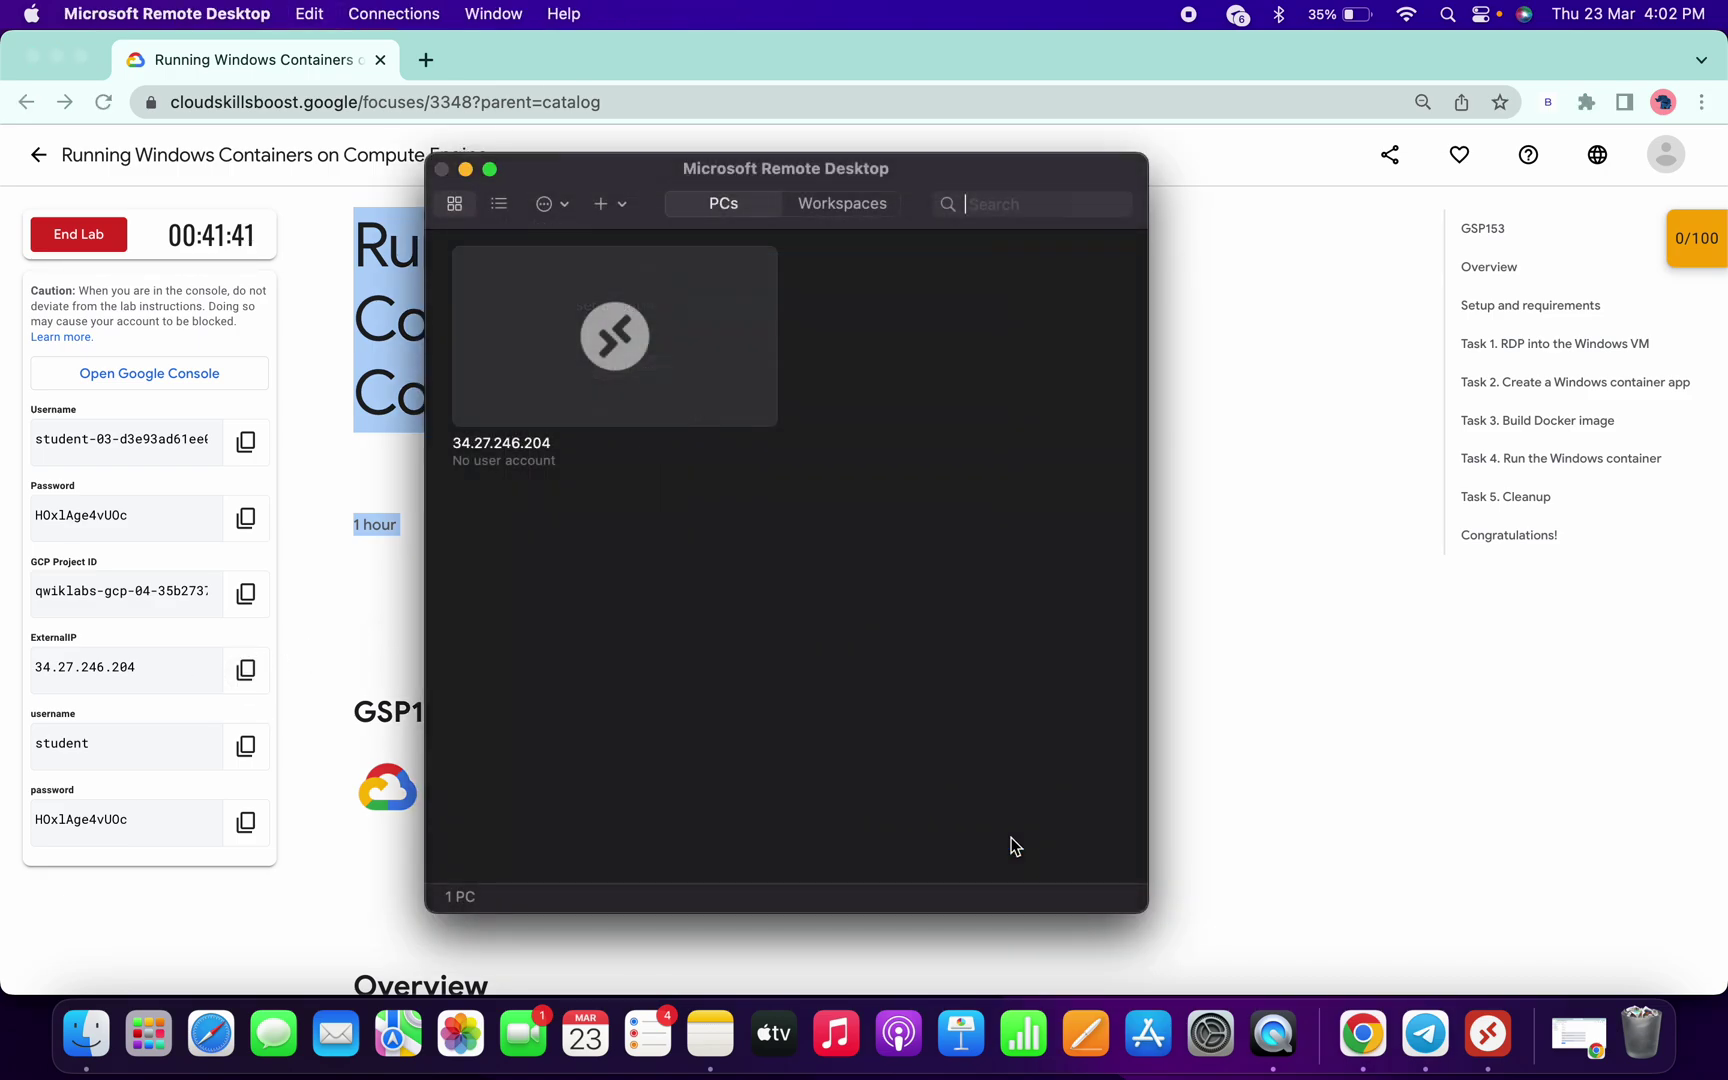
pyautogui.doubleClick(565, 338)
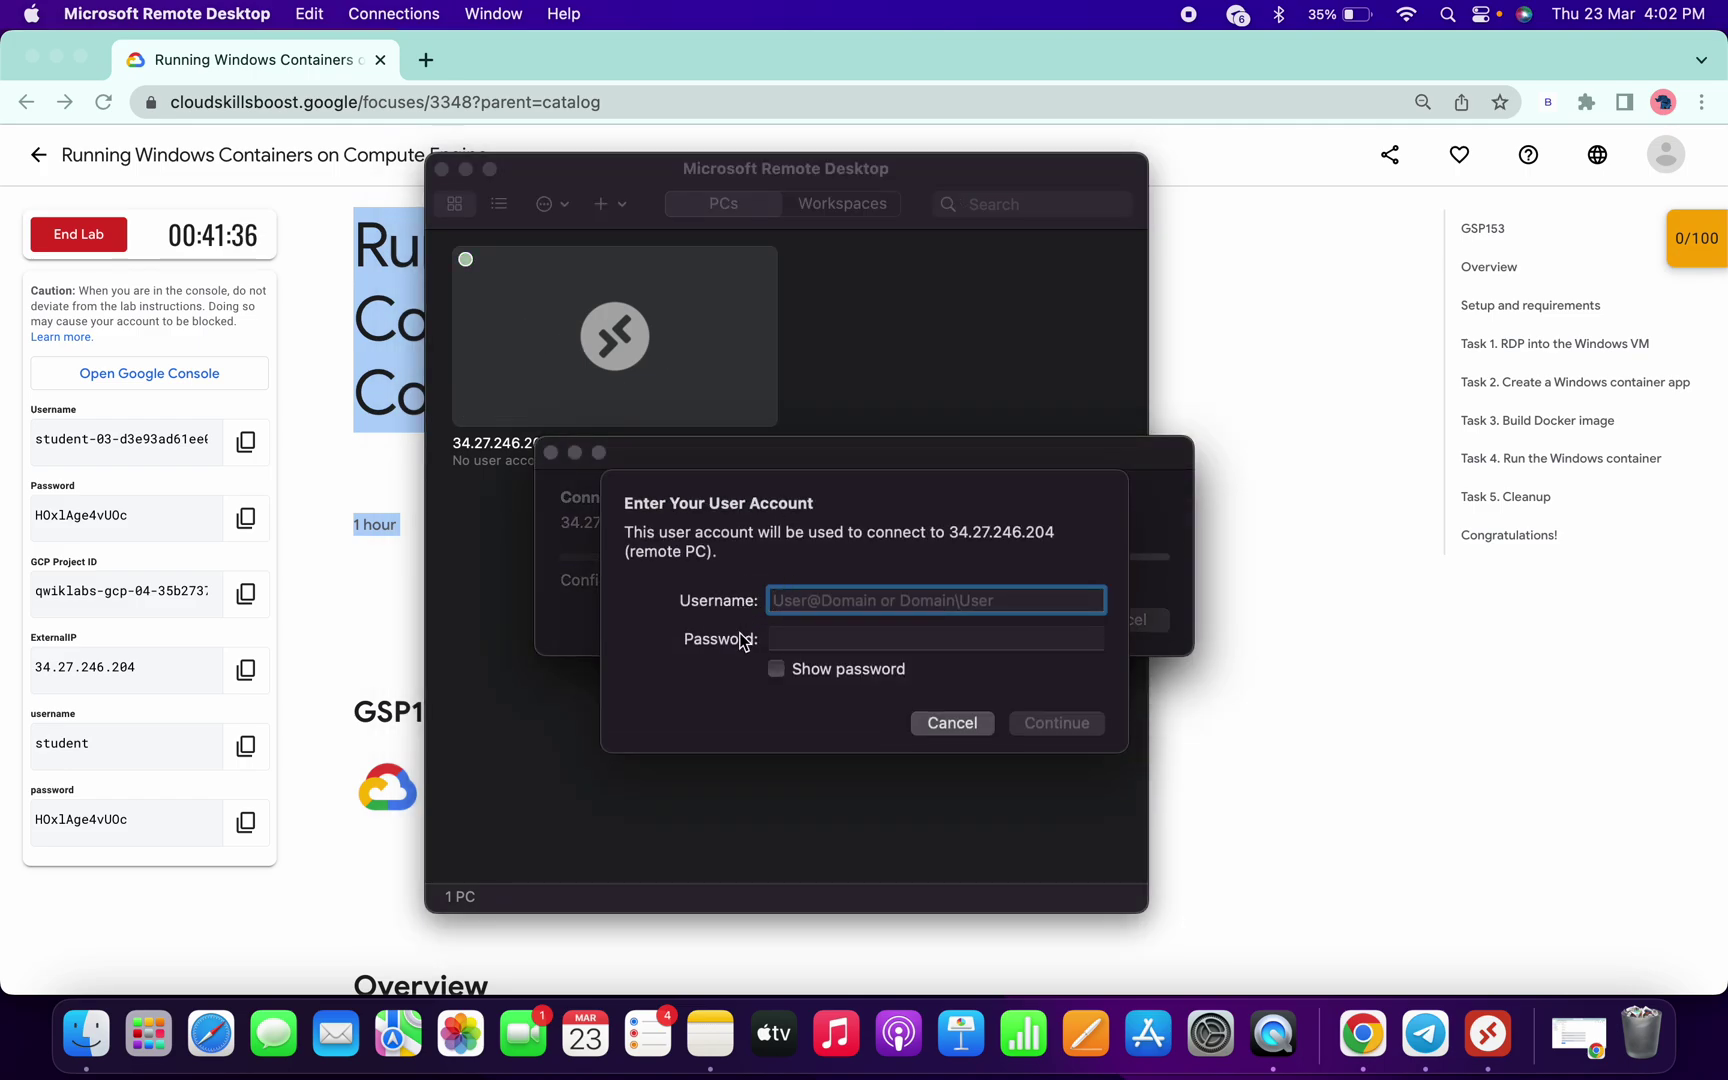
# Paste the lab's username into the user account prompt.
pyautogui.click(278, 663)
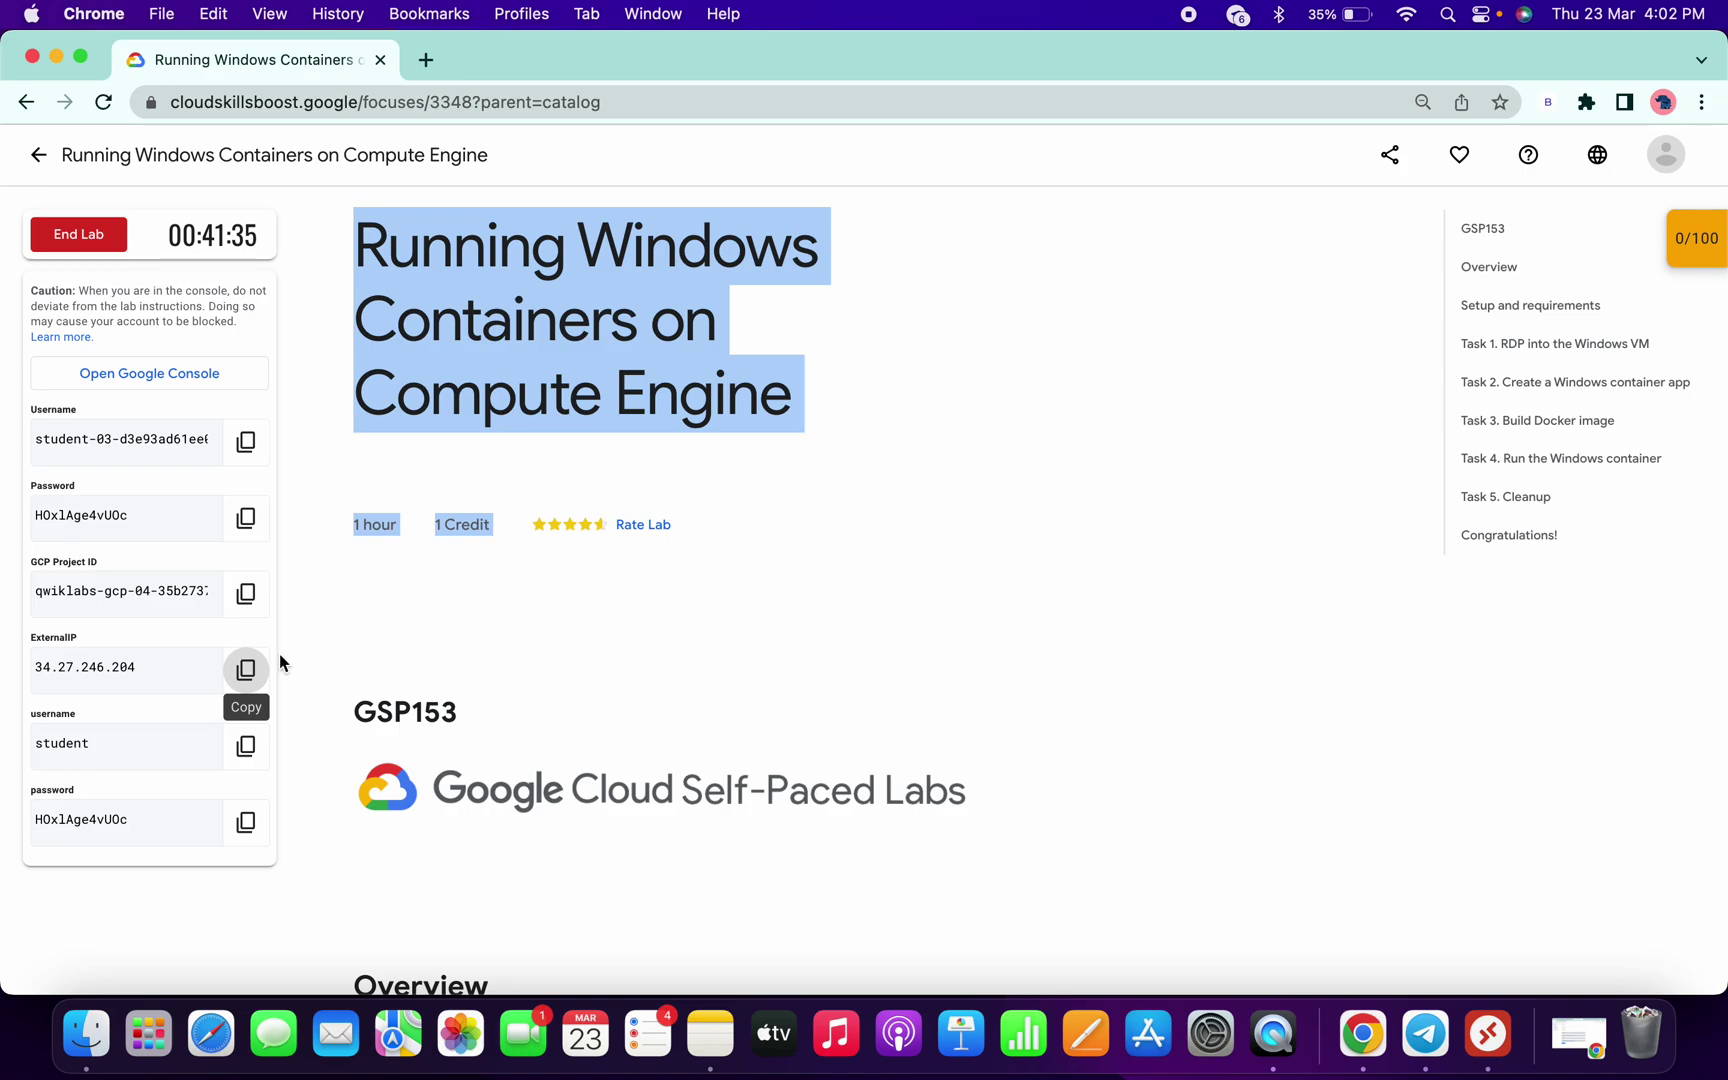
pyautogui.click(245, 745)
pyautogui.press('super+Tab')
pyautogui.press('super+v')
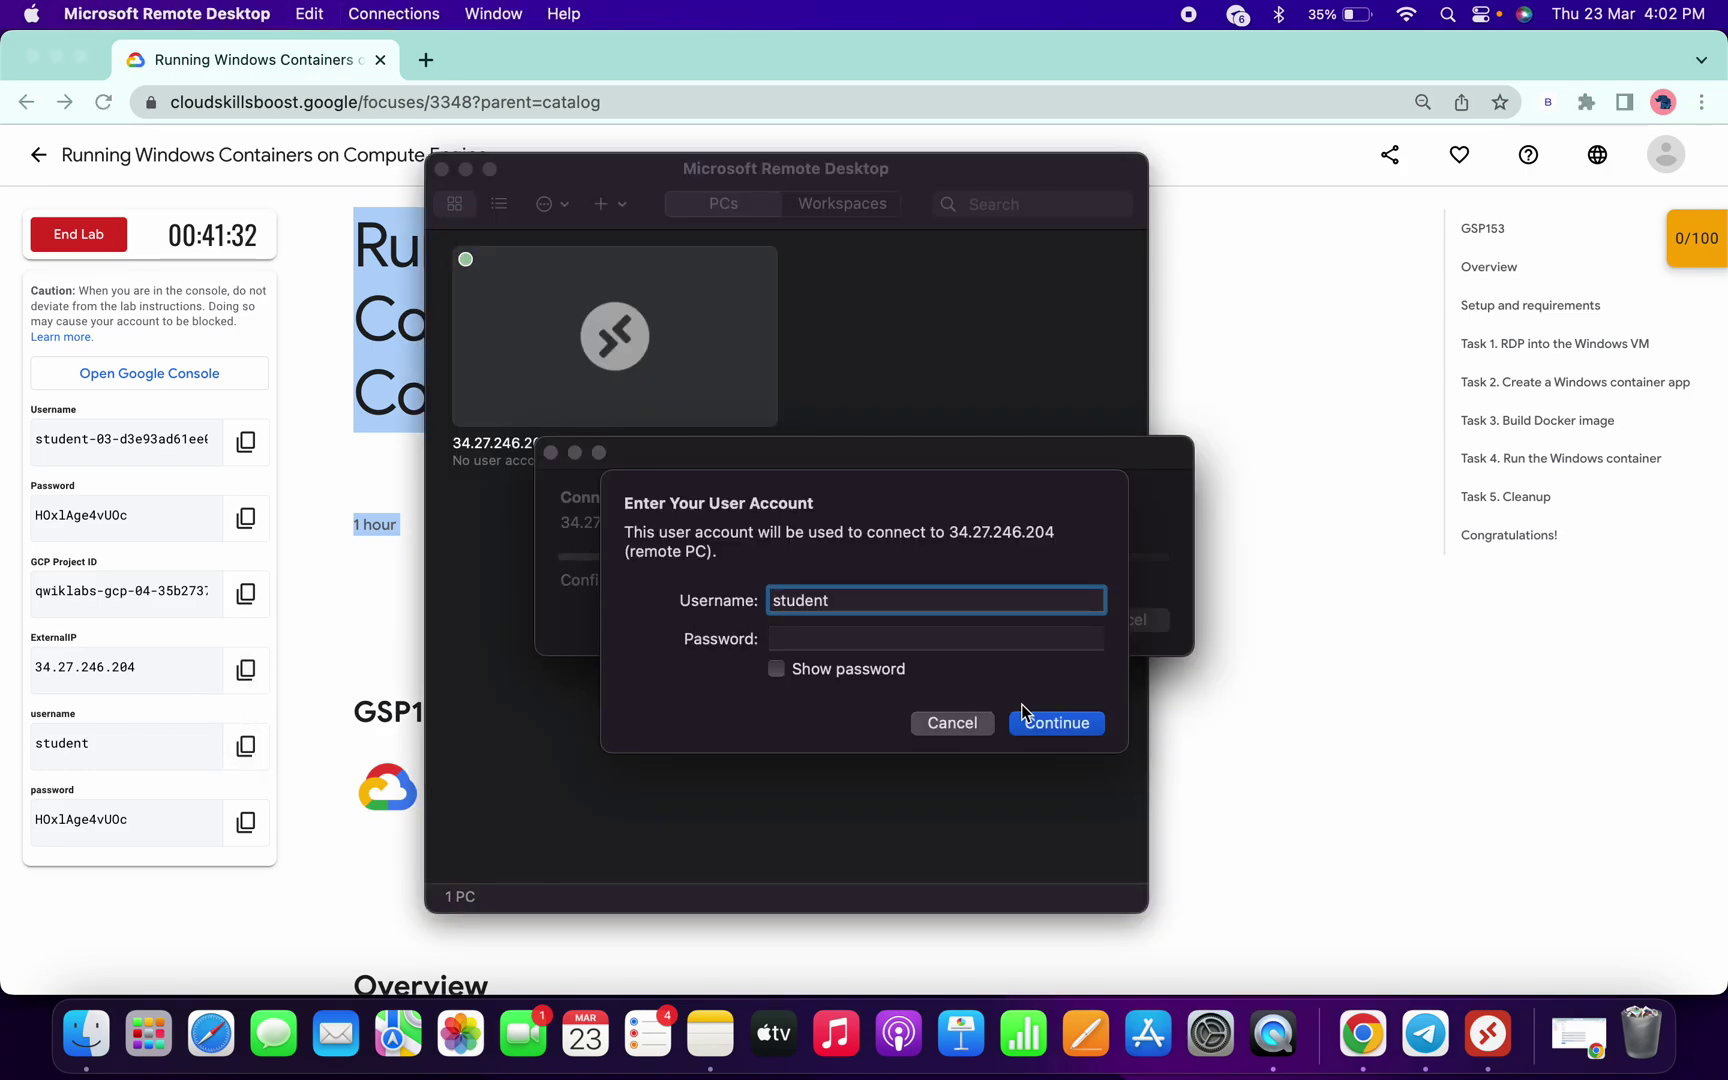
# Paste the lab's password, continue, and accept the unverified certificate.
pyautogui.click(280, 805)
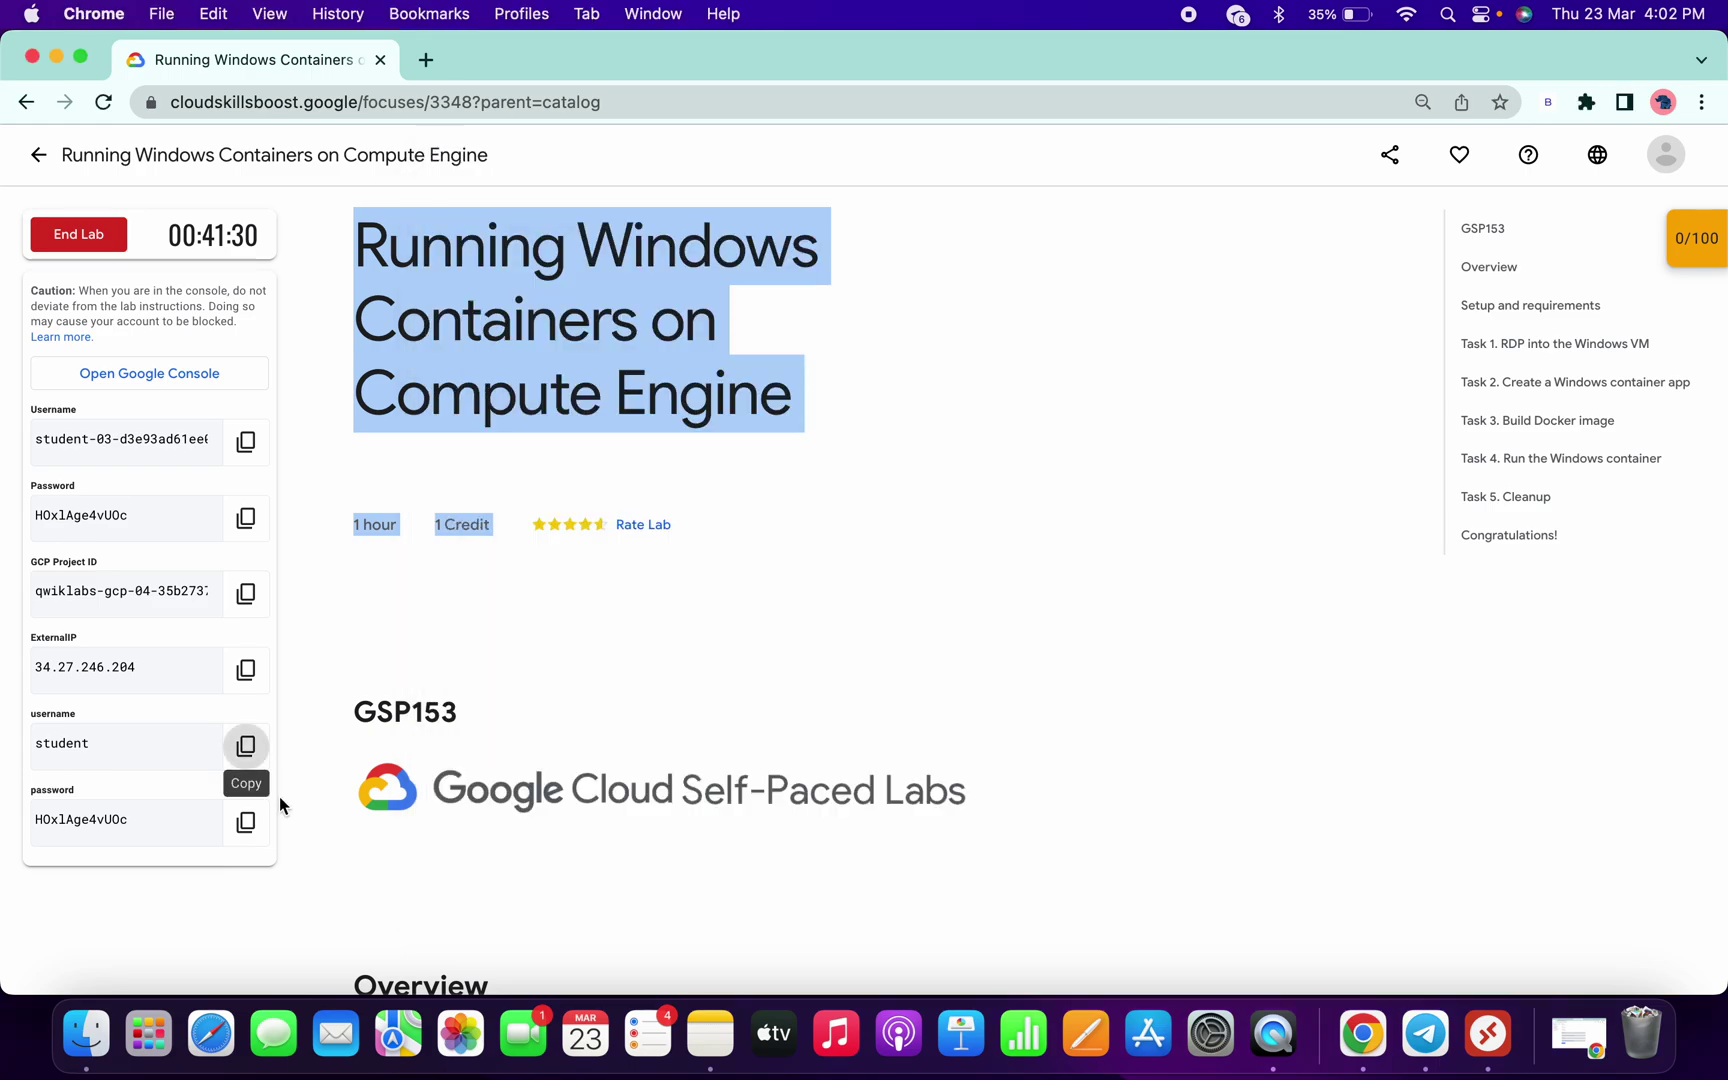
pyautogui.click(246, 823)
pyautogui.press('super+Tab')
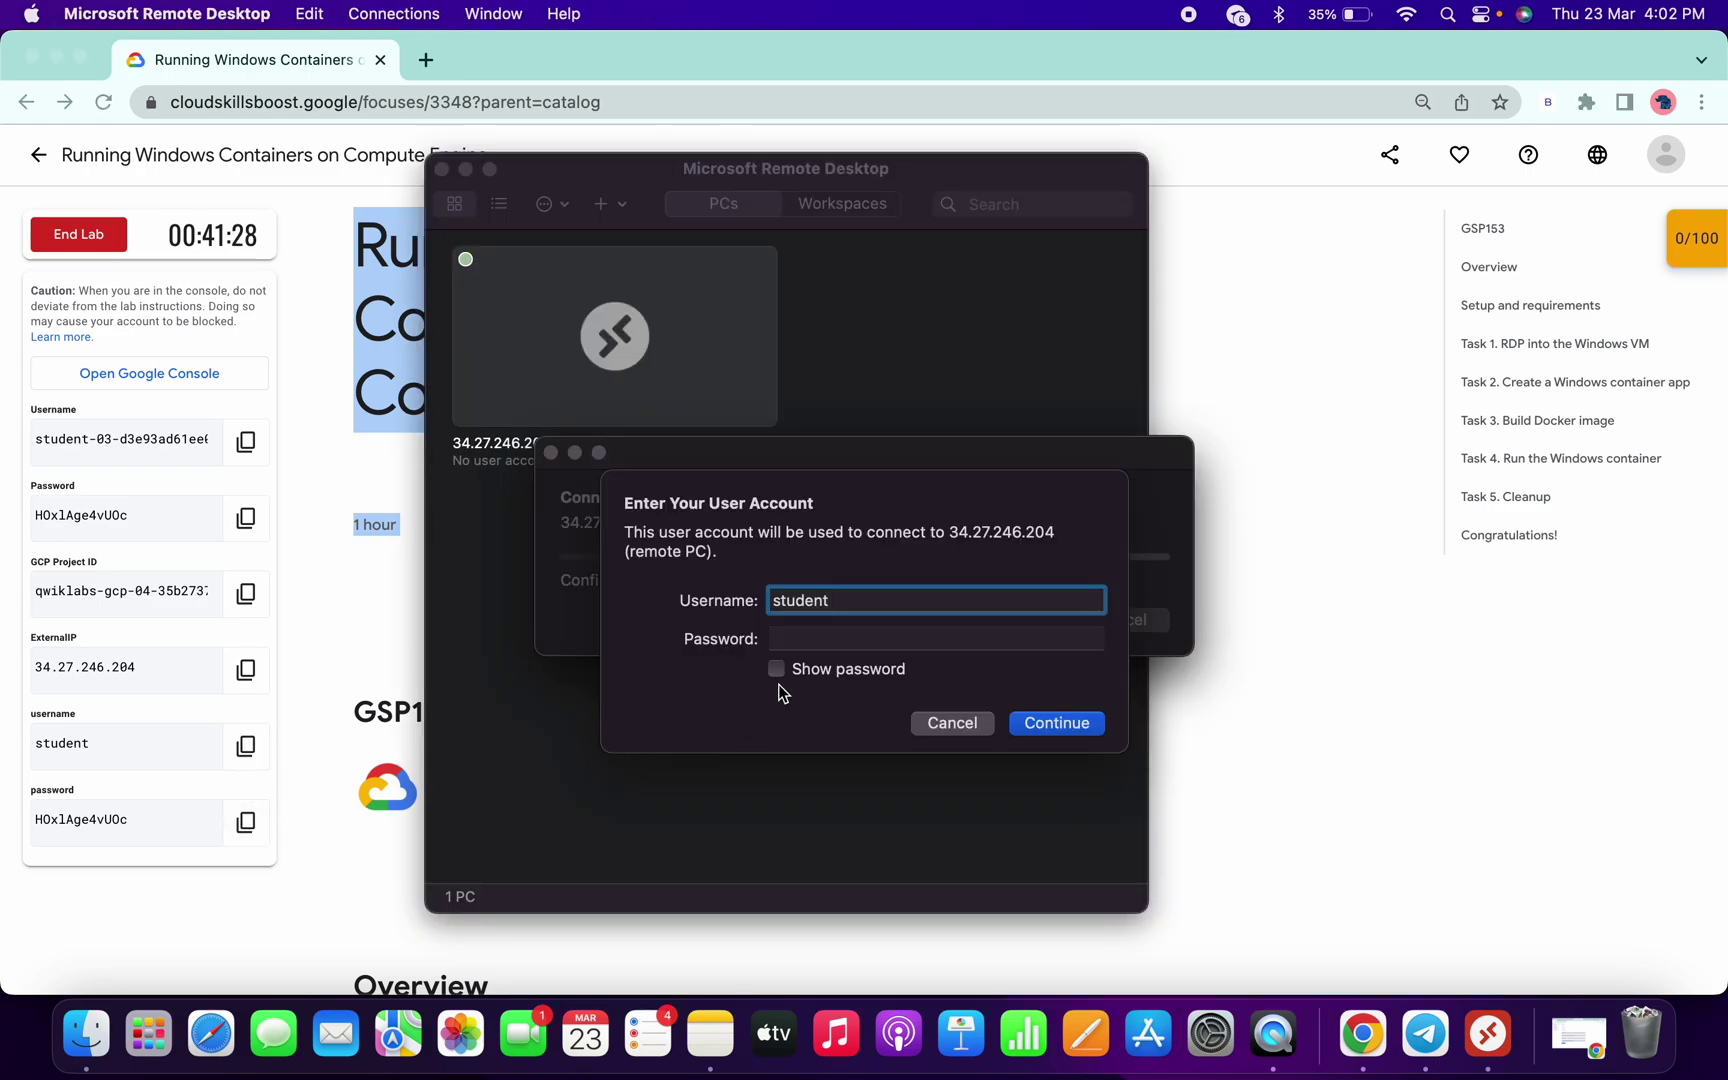
pyautogui.click(853, 632)
pyautogui.press('super+v')
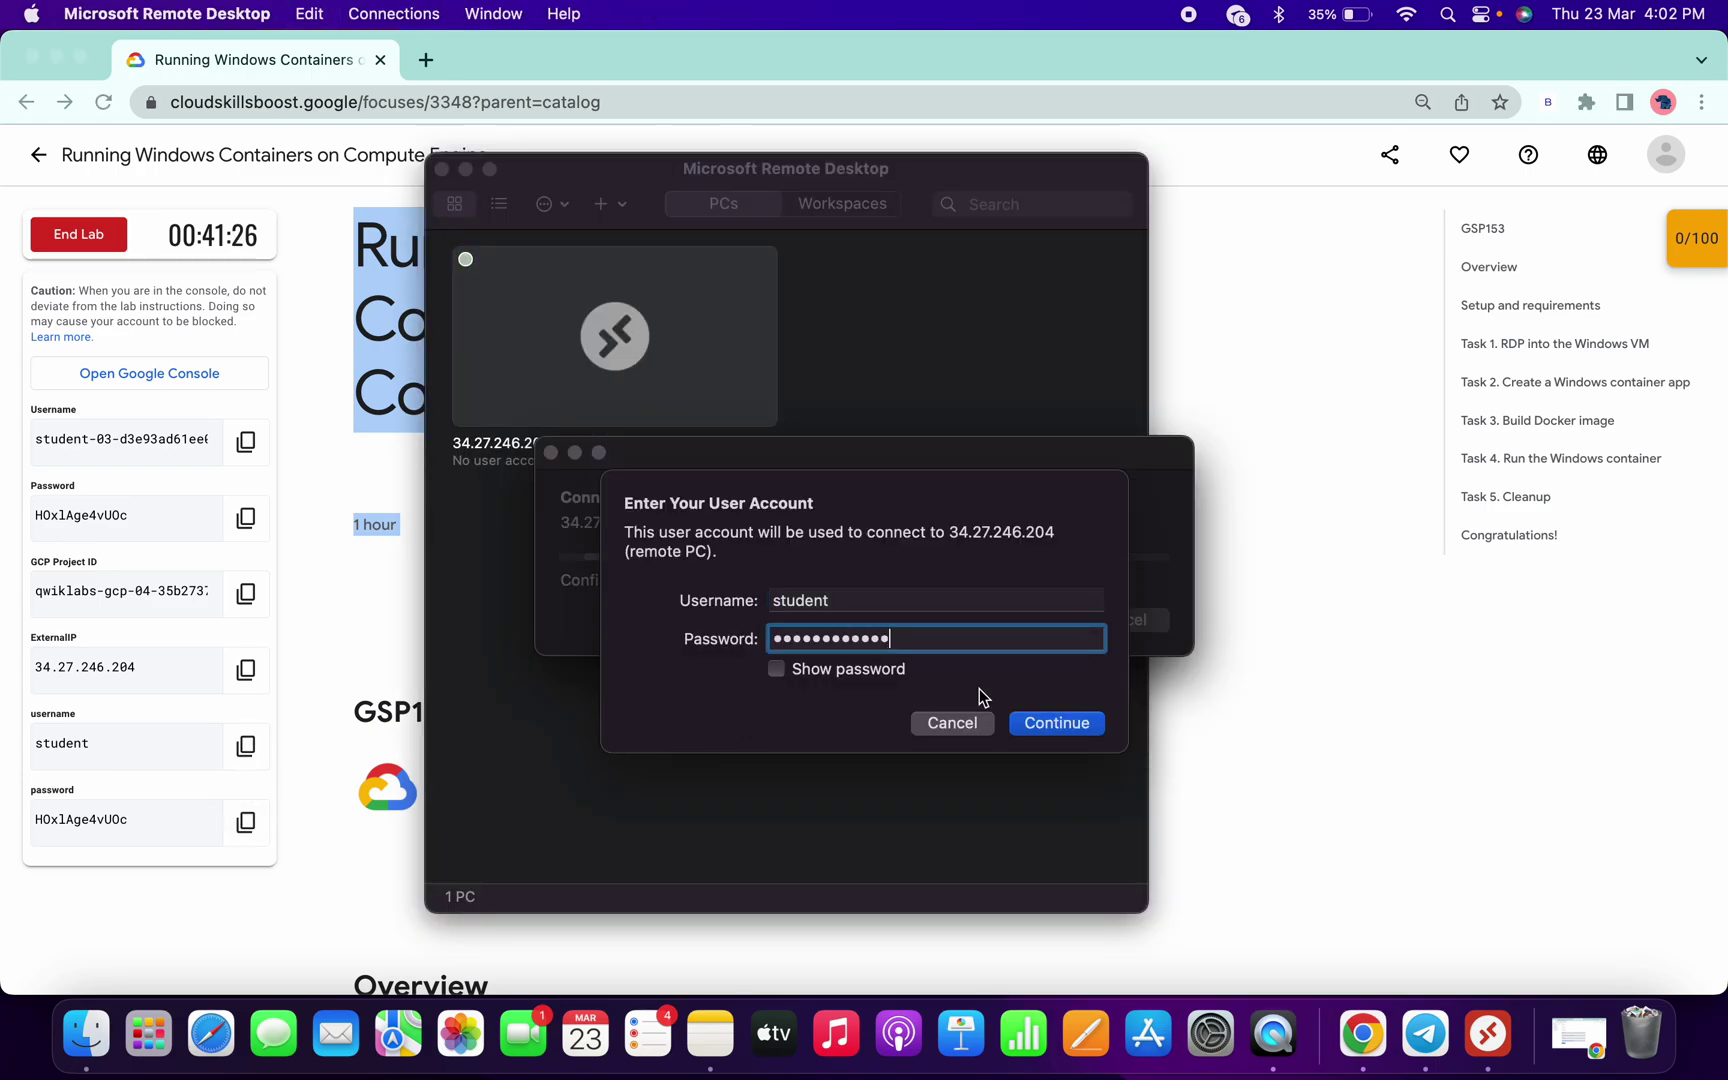
pyautogui.click(1062, 720)
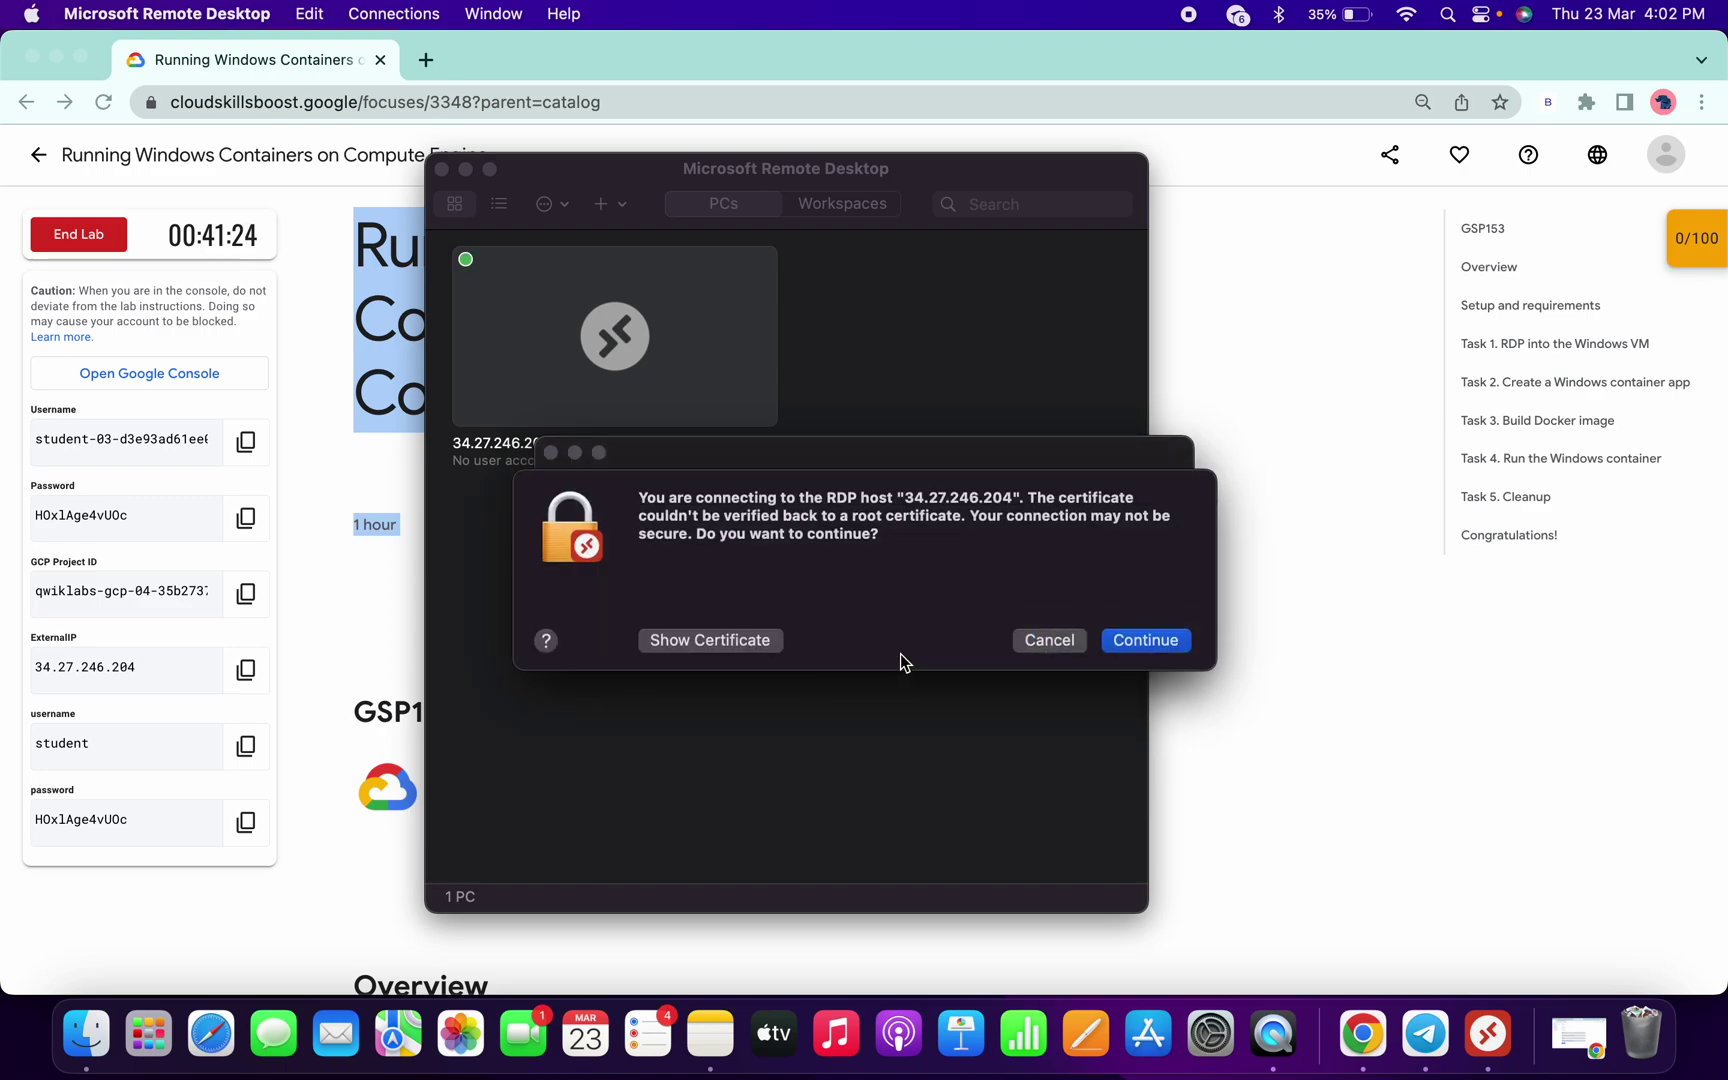
pyautogui.click(1146, 640)
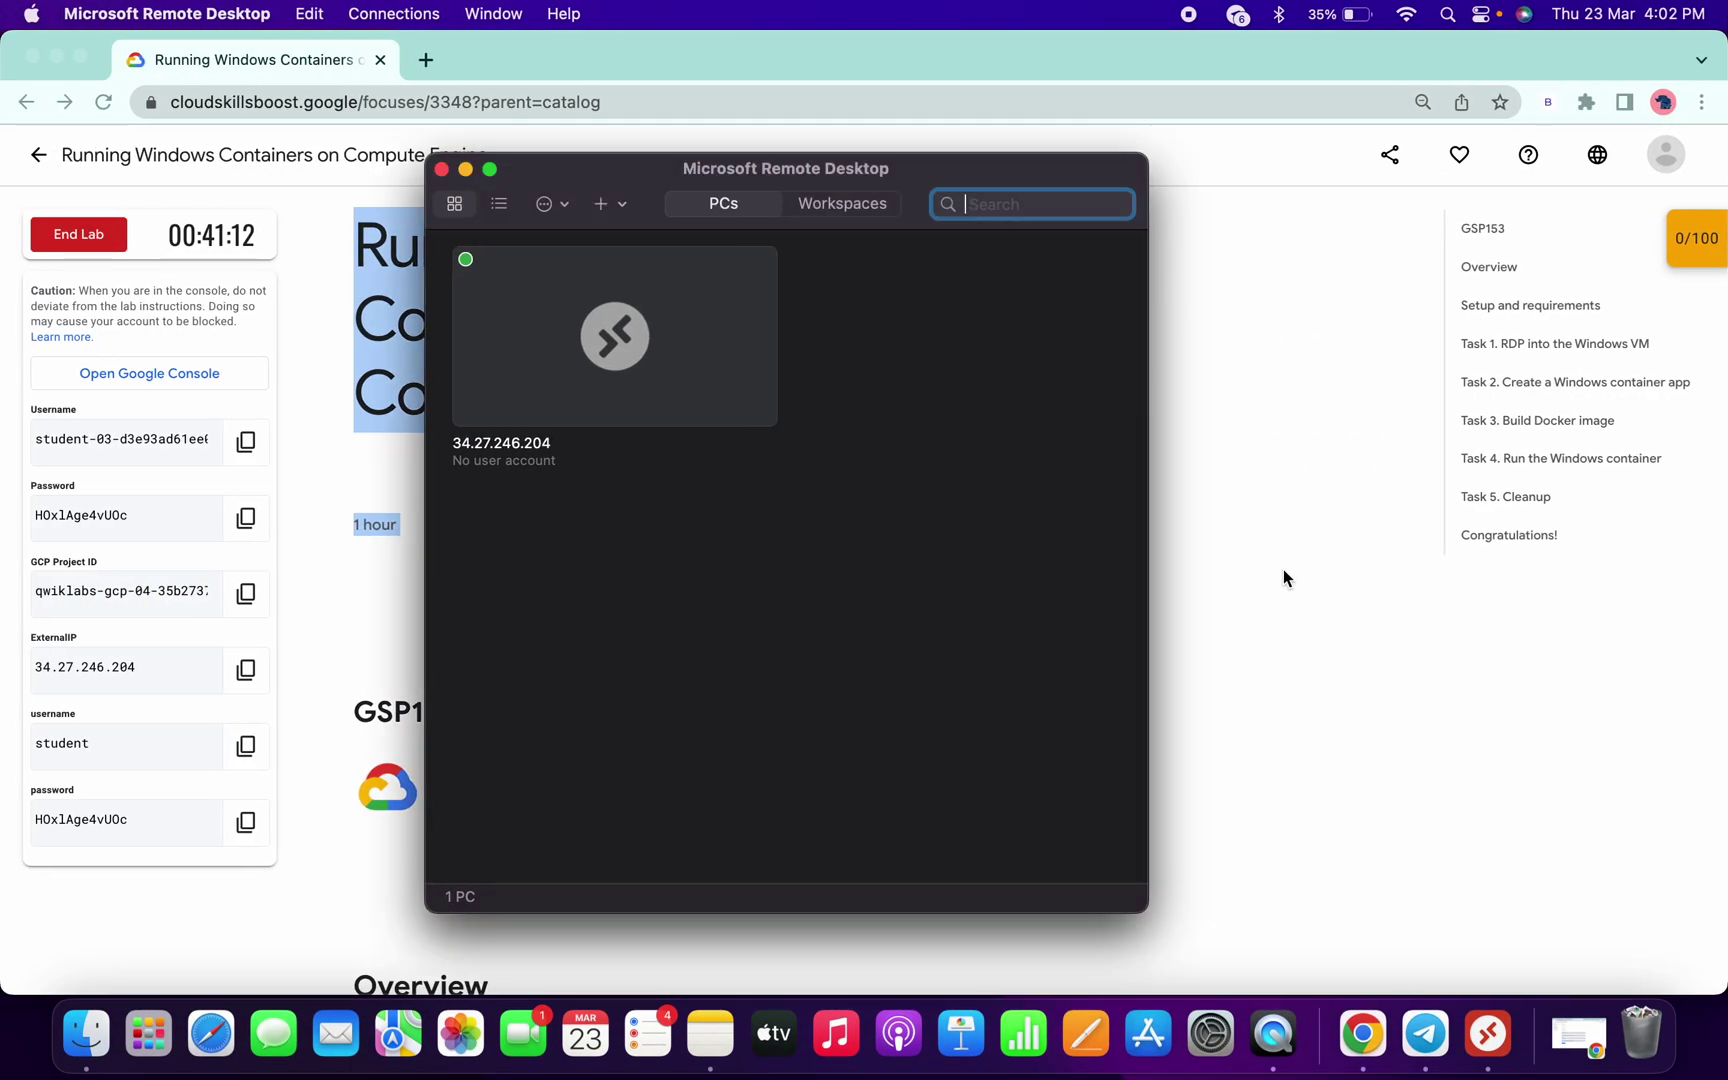
# Leave the remote cmd session and return to the lab page's Overview in Chrome.
pyautogui.click(1284, 572)
# Create the my-windows-app folder with mkdir at the remote command prompt.
pyautogui.scroll(-20, 724, 610)
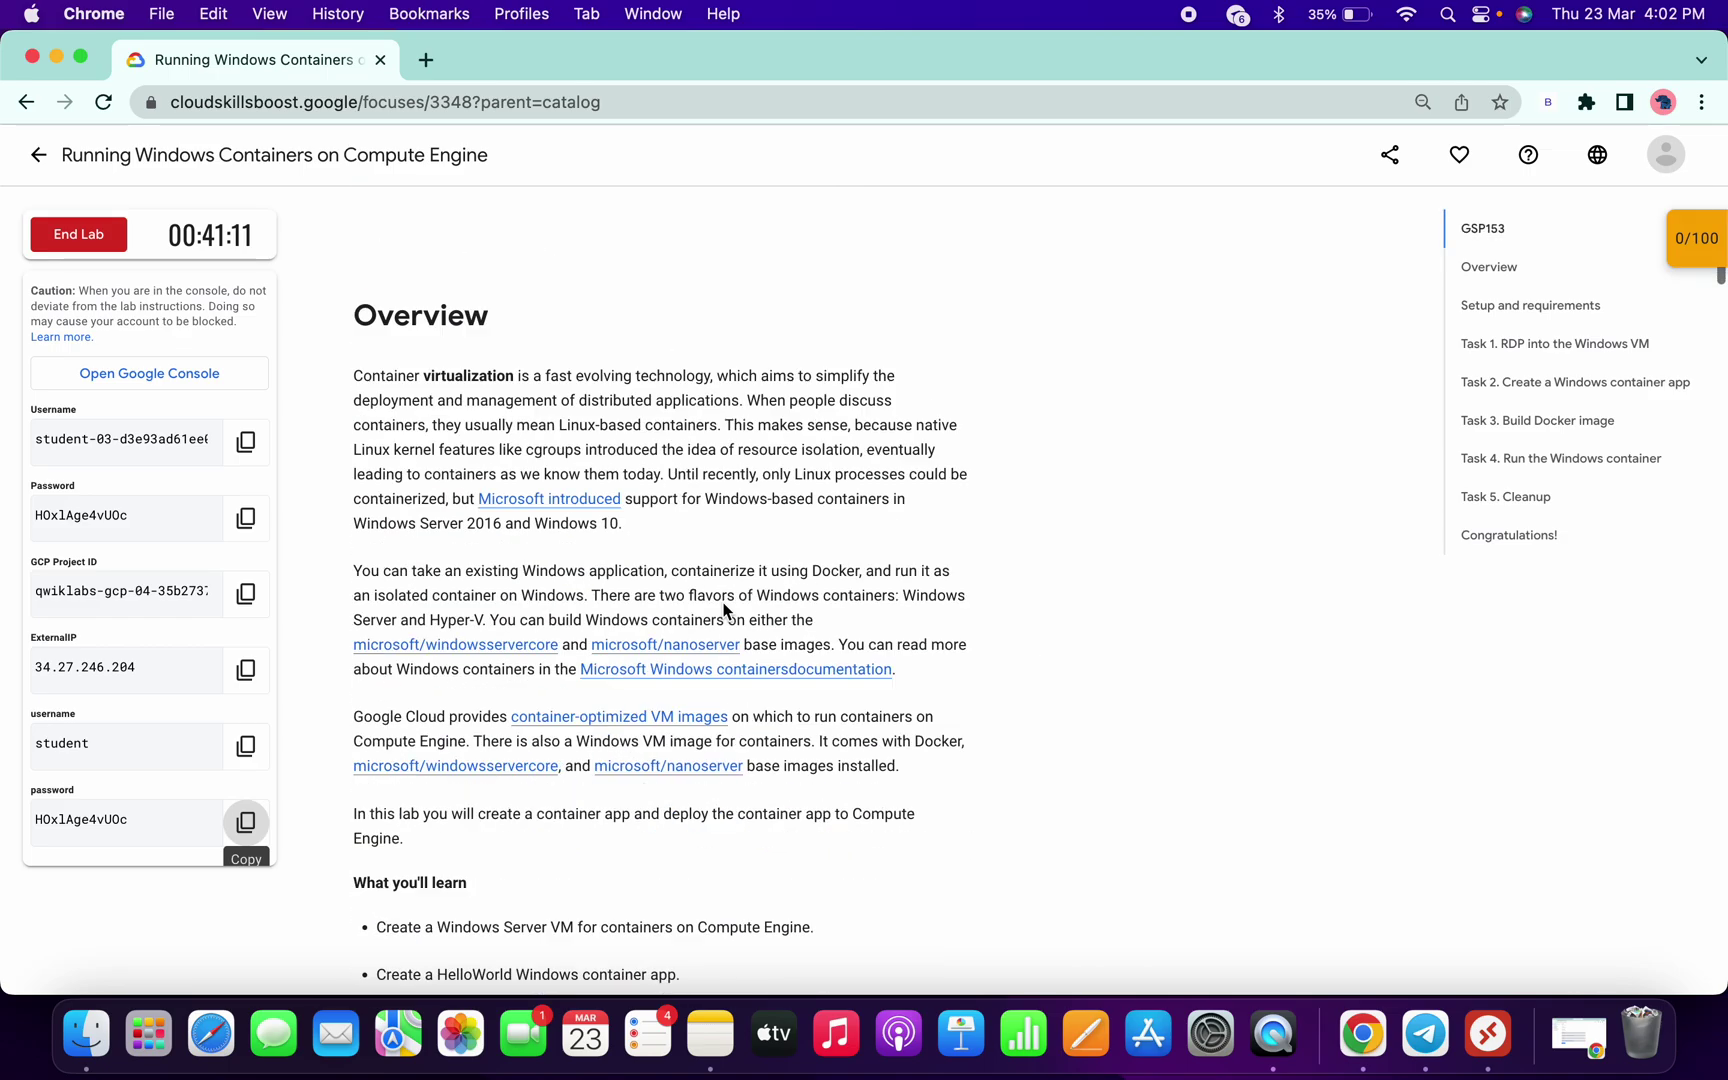
pyautogui.scroll(-15, 724, 610)
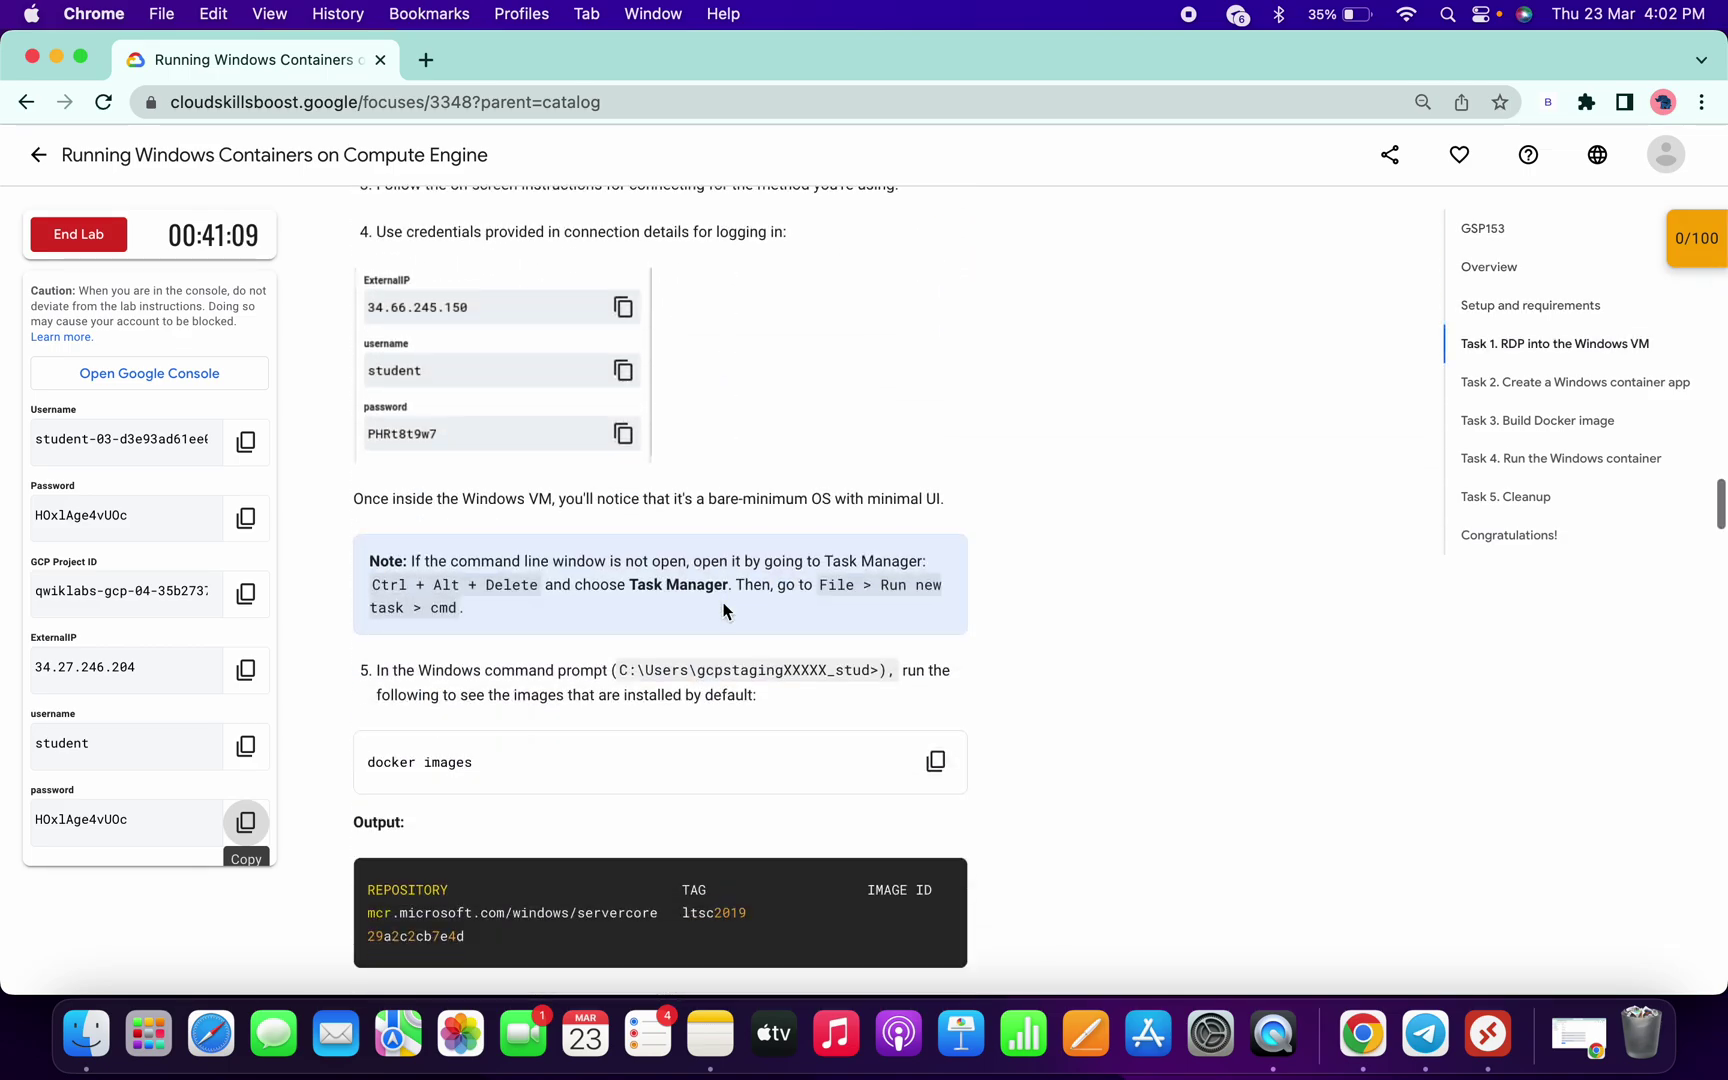
pyautogui.scroll(-6, 720, 595)
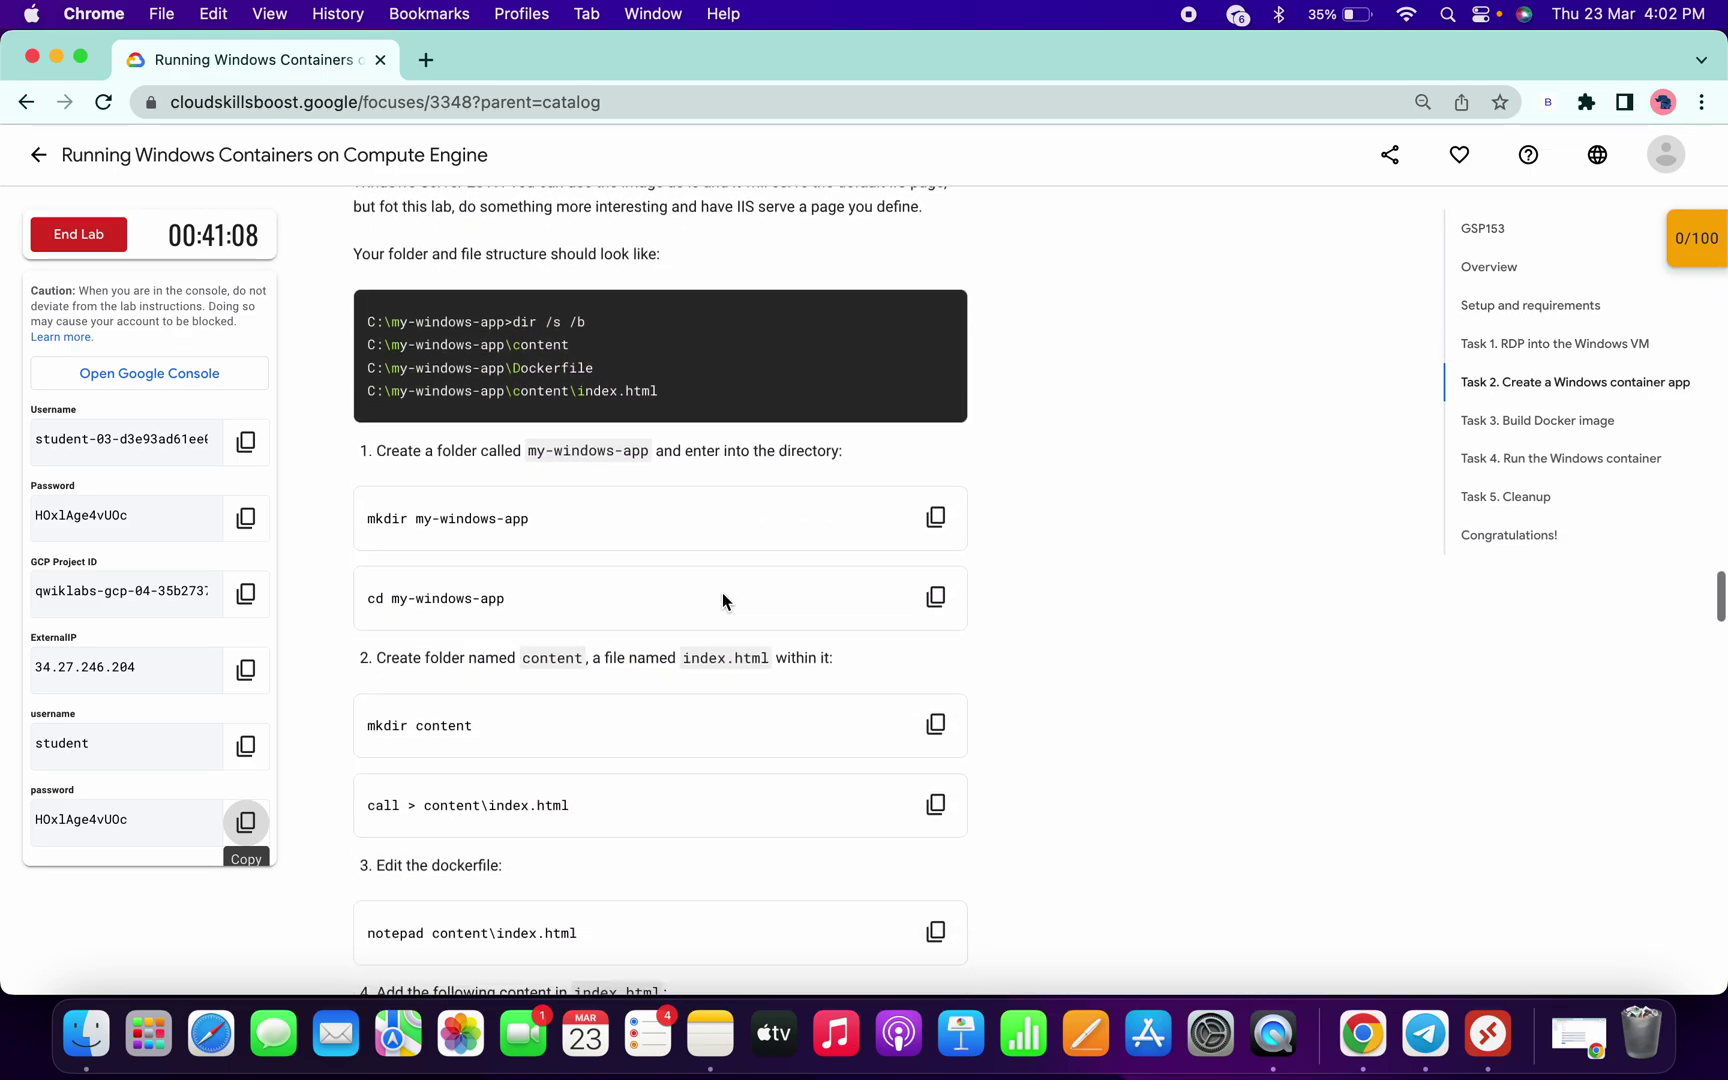
pyautogui.click(935, 446)
pyautogui.hotkey('ctrl', 'Right')
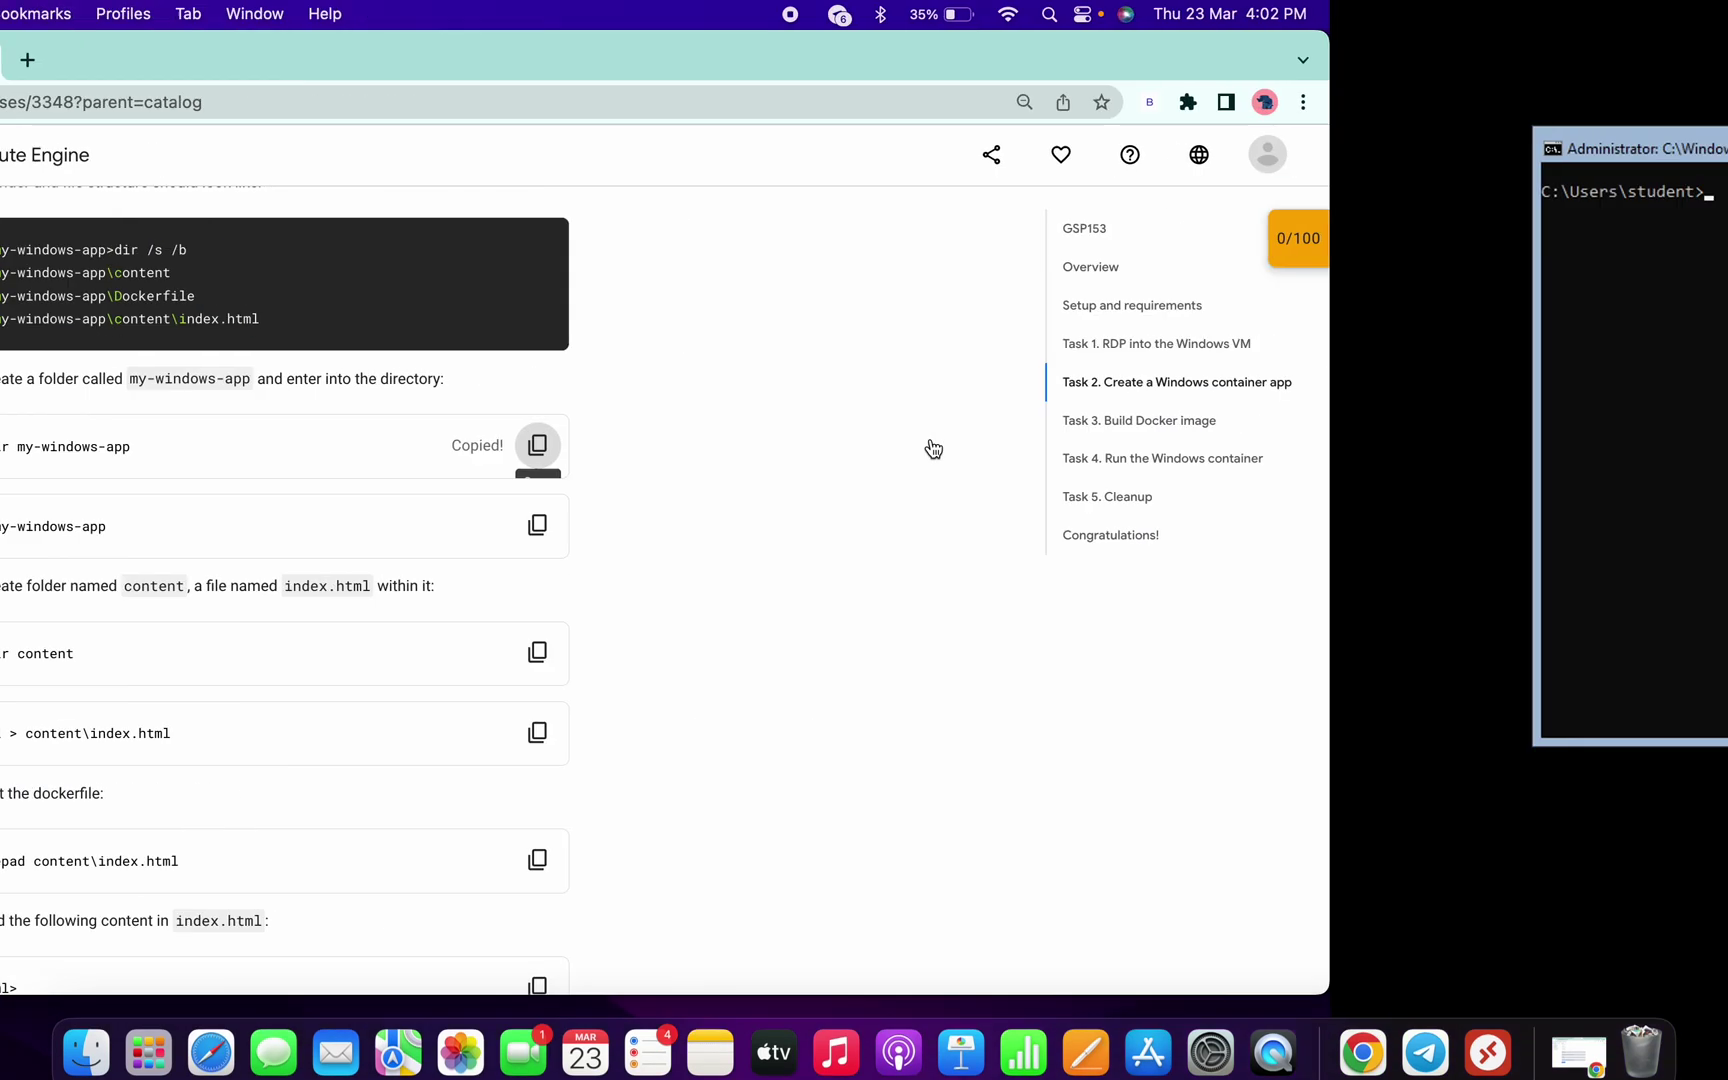
pyautogui.click(1035, 415)
pyautogui.hotkey('ctrl', 'v')
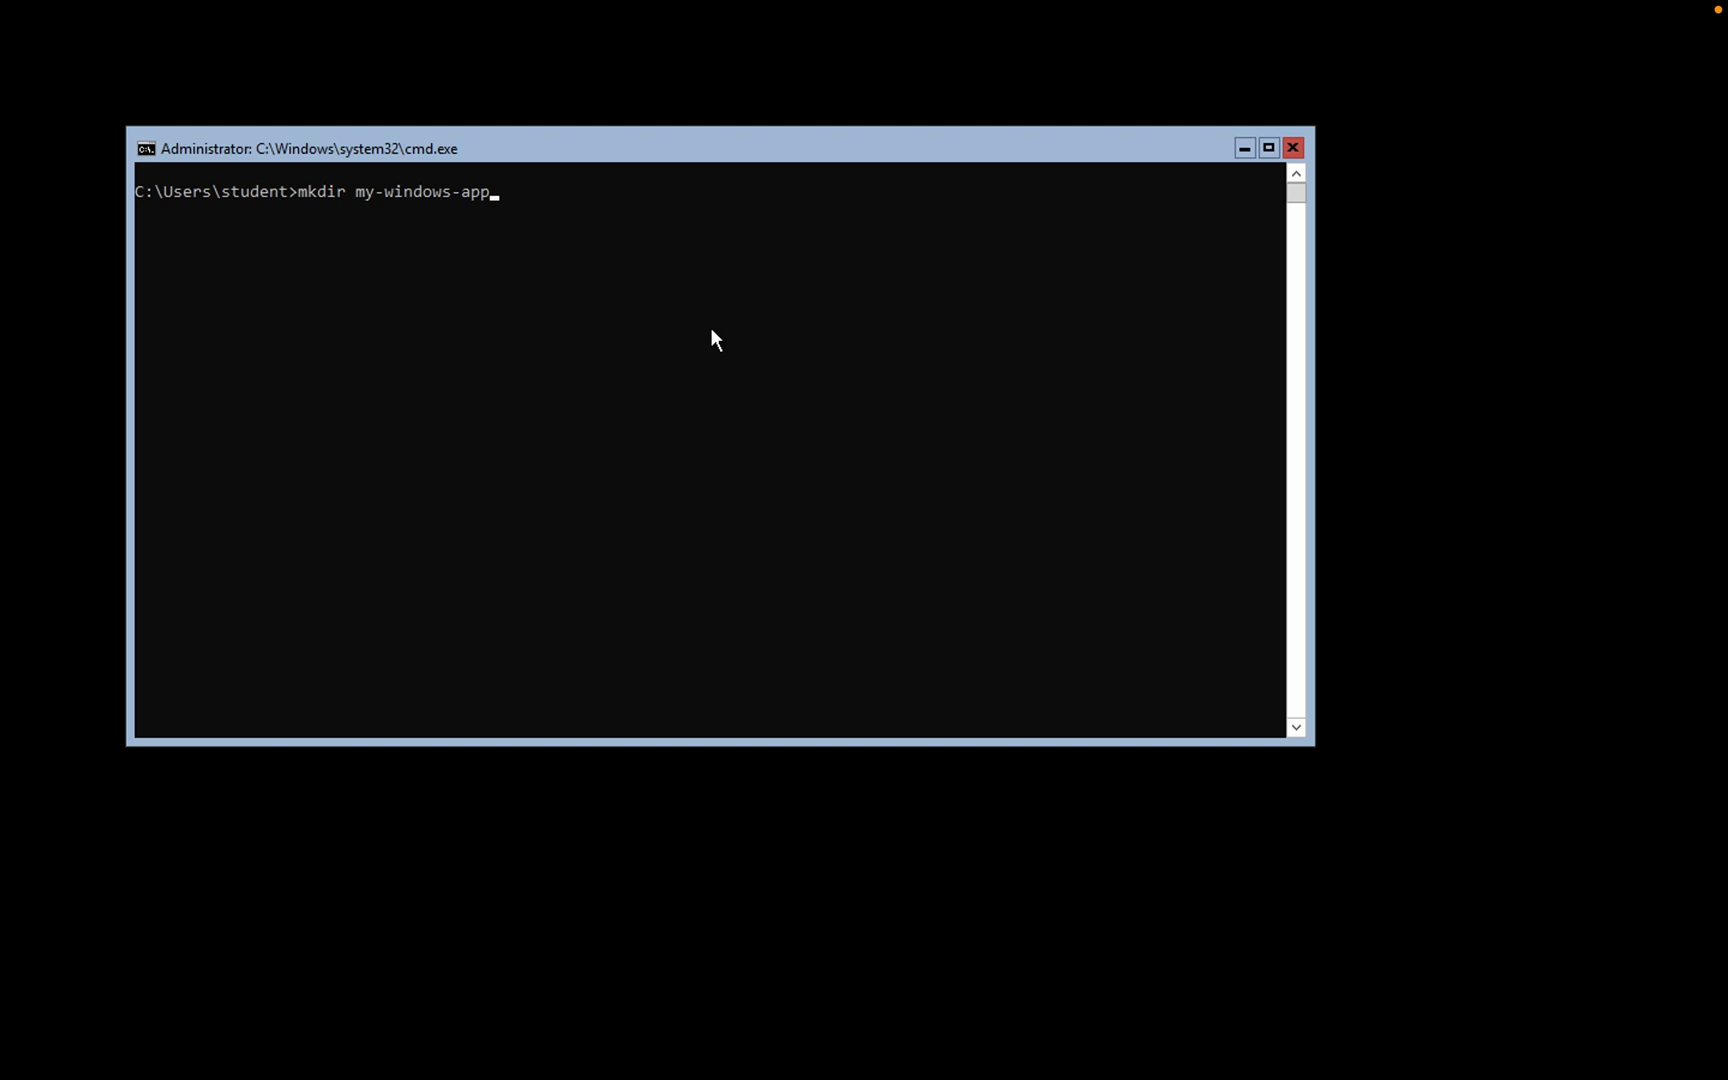
pyautogui.press('Return')
pyautogui.click(144, 150)
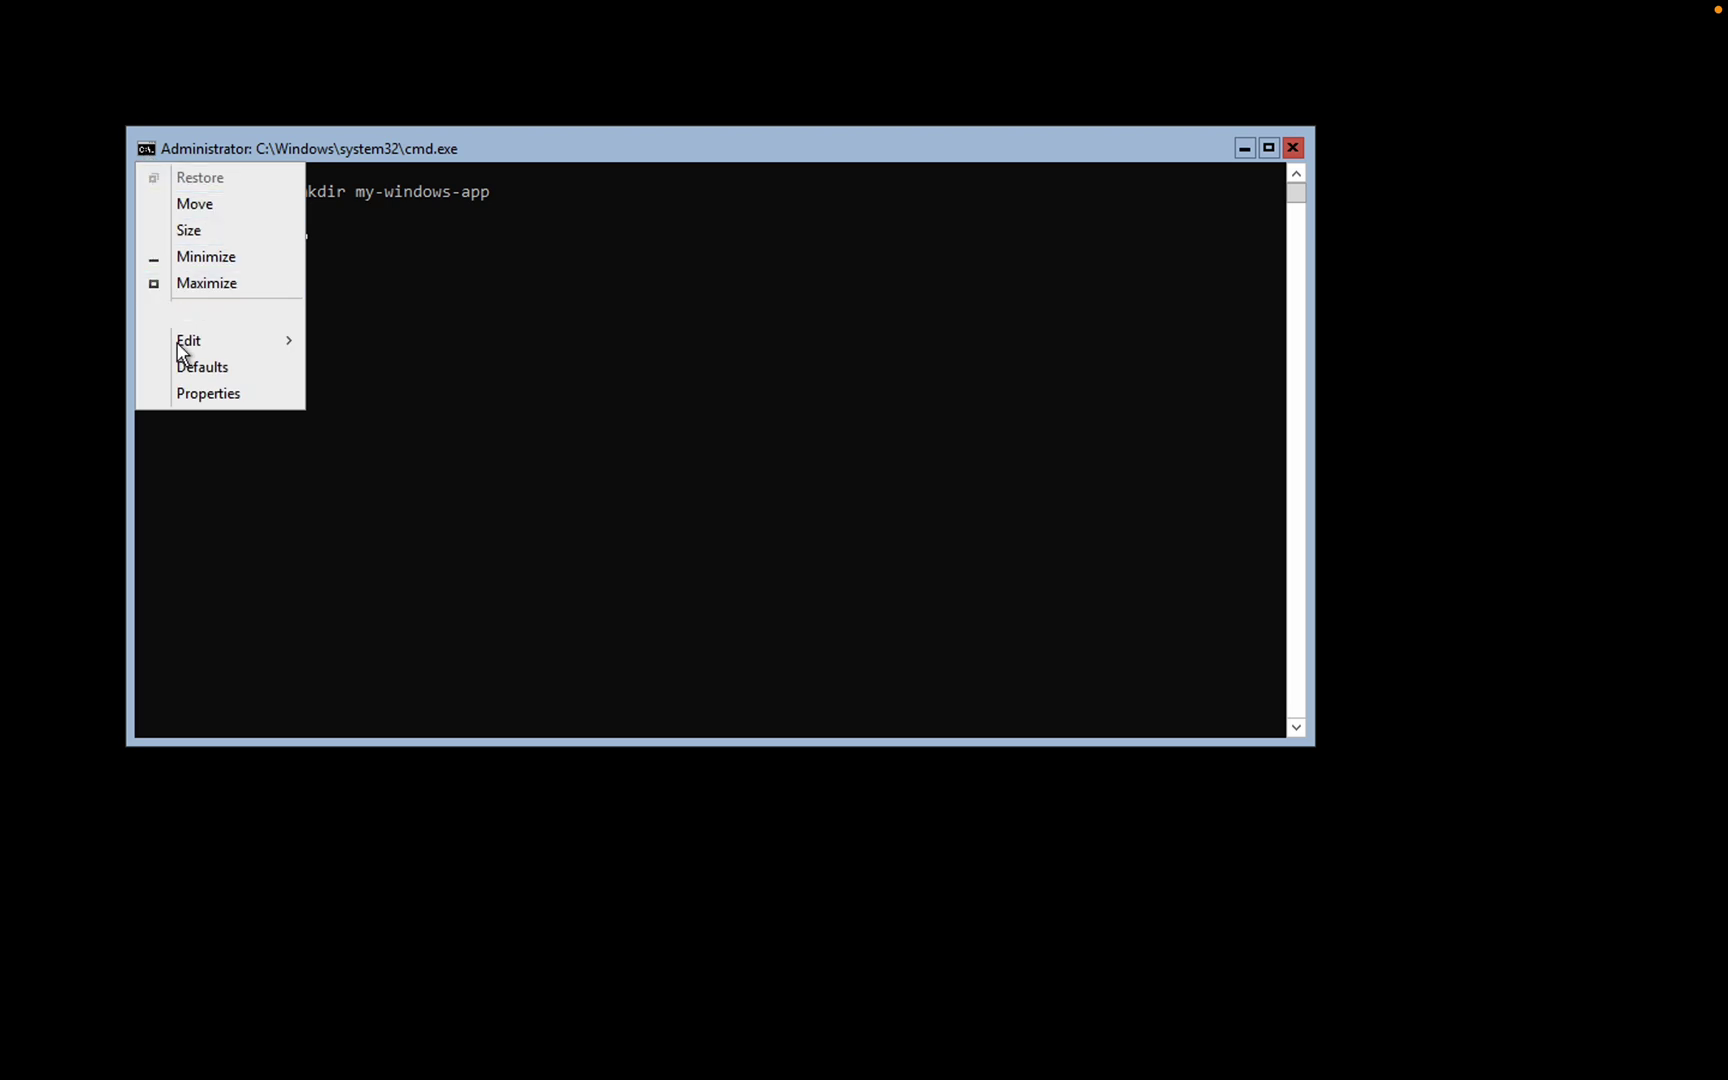
pyautogui.moveTo(185, 342)
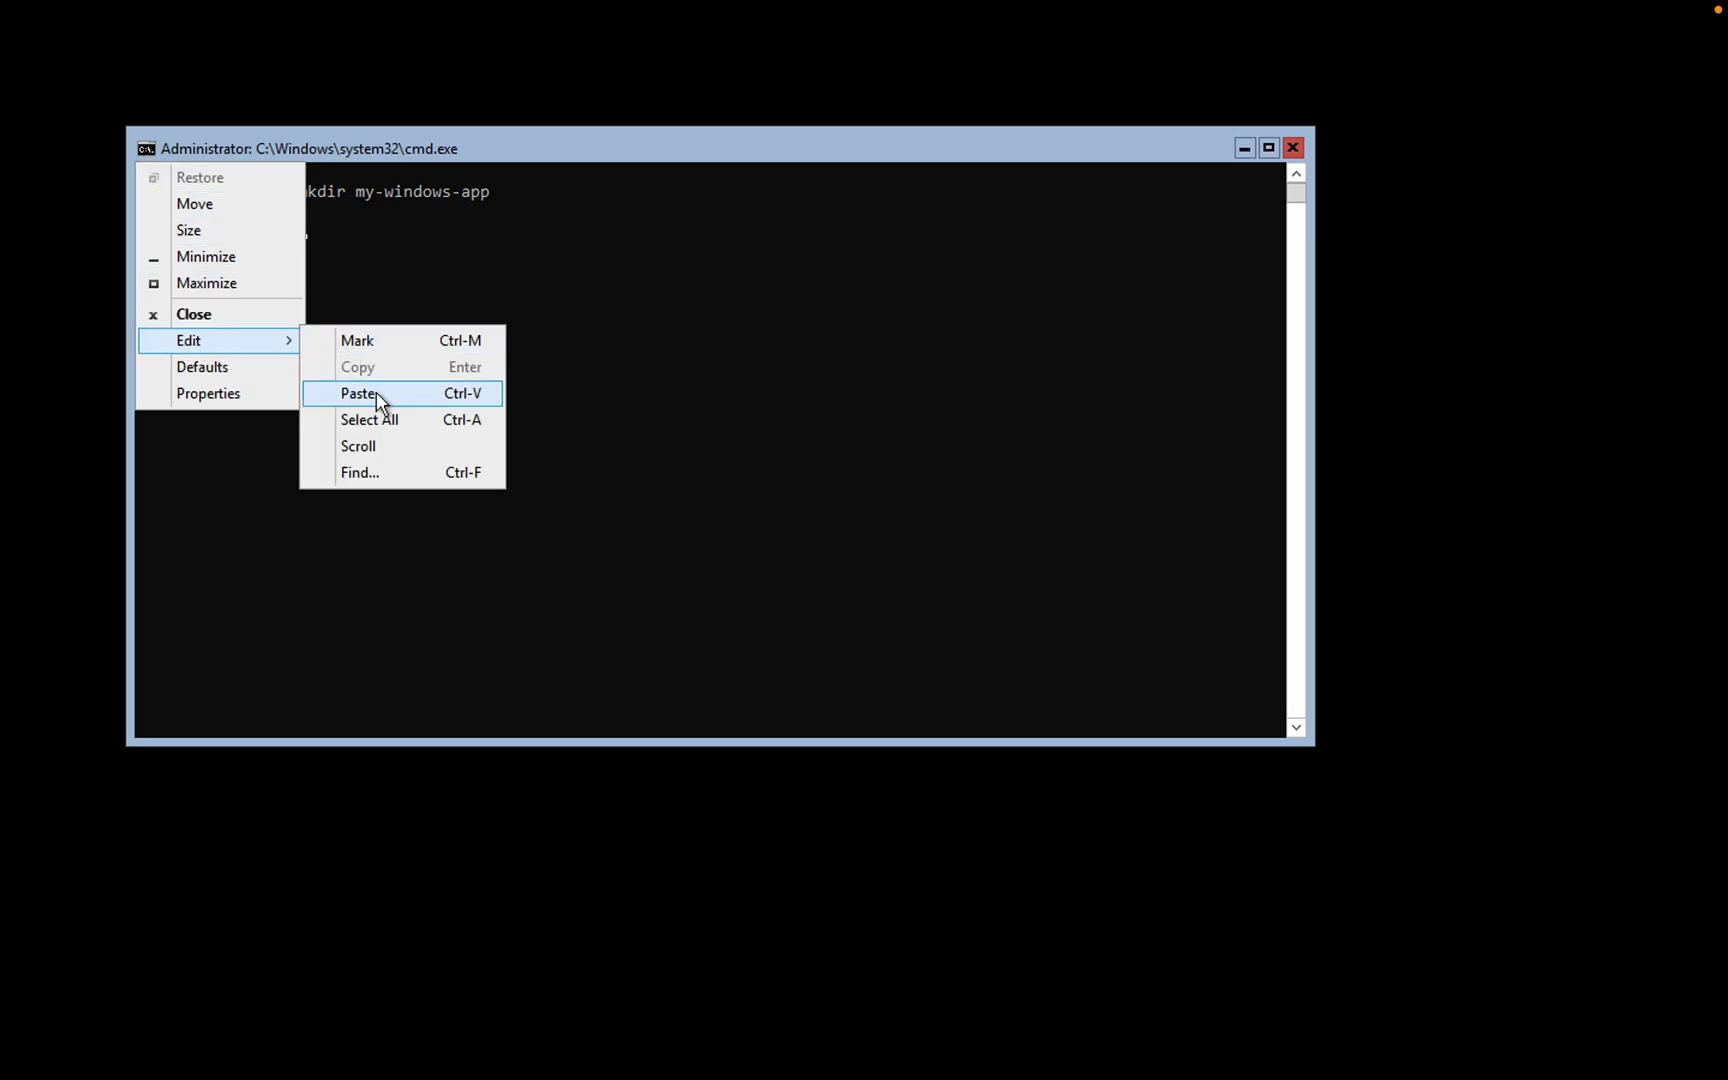
pyautogui.click(750, 376)
# Change into my-windows-app with cd.
pyautogui.hotkey('ctrl', 'Left')
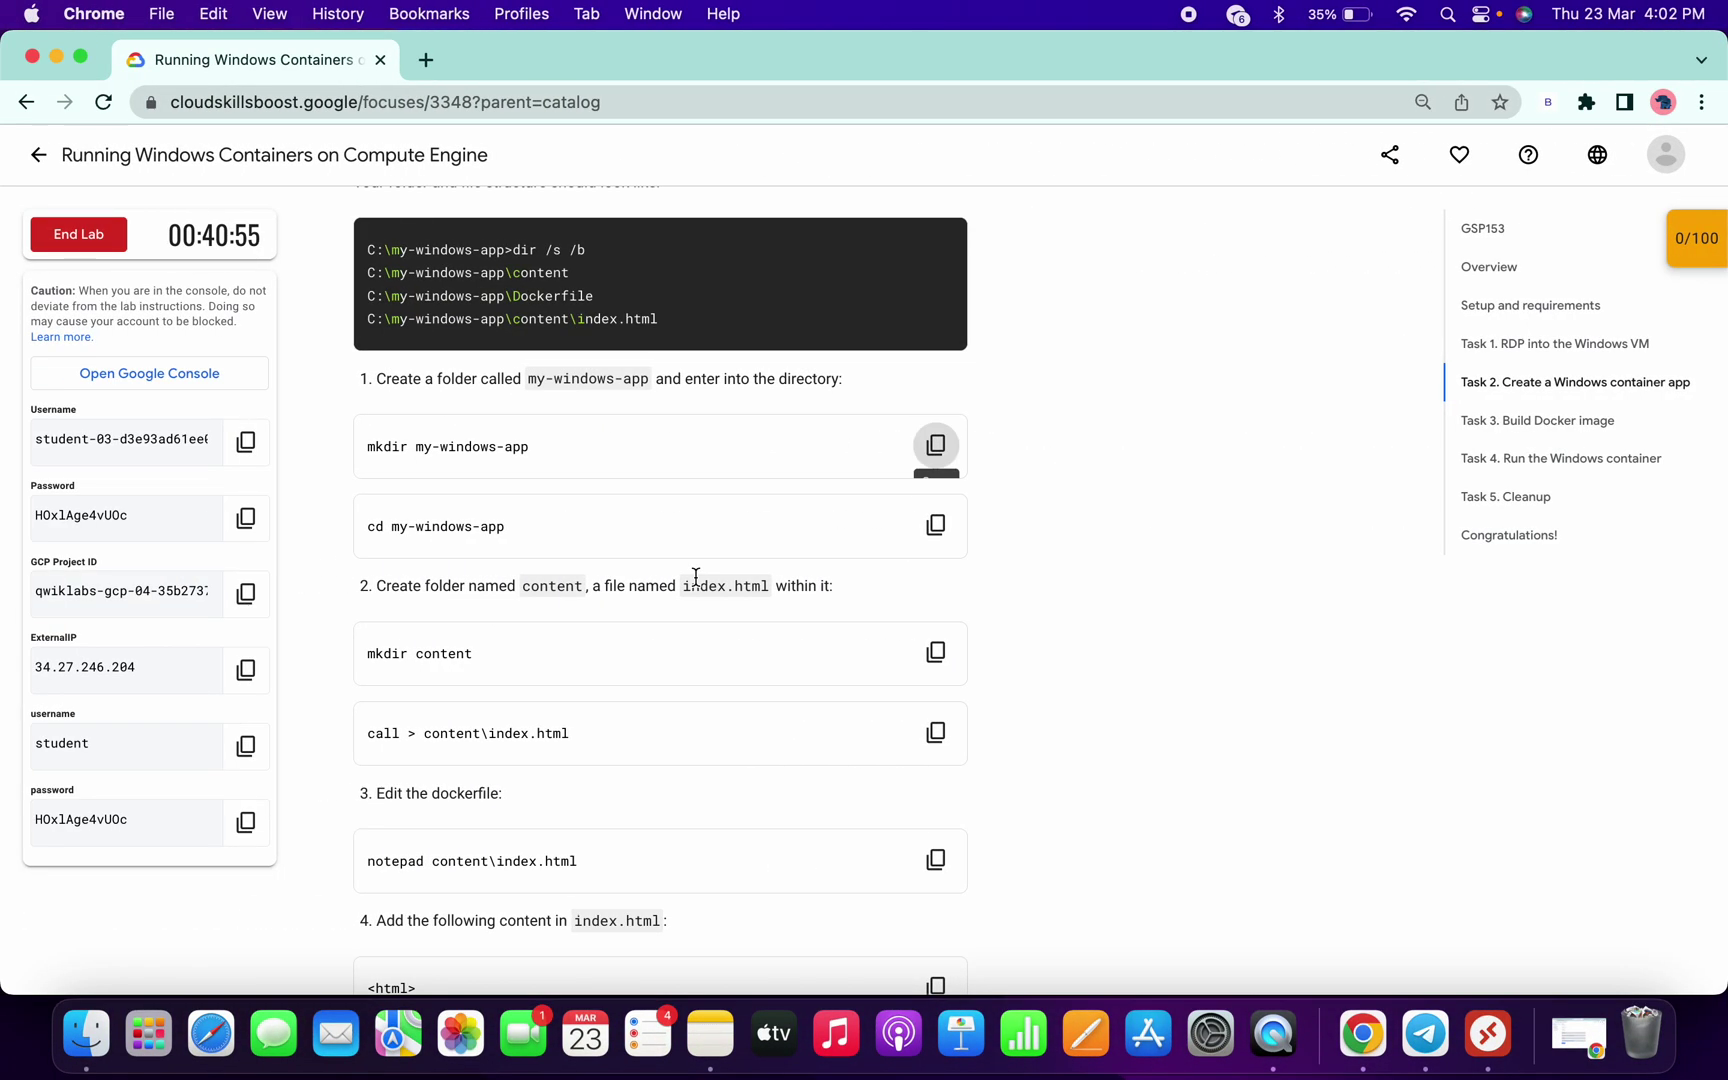
pyautogui.rightClick(942, 527)
pyautogui.click(842, 527)
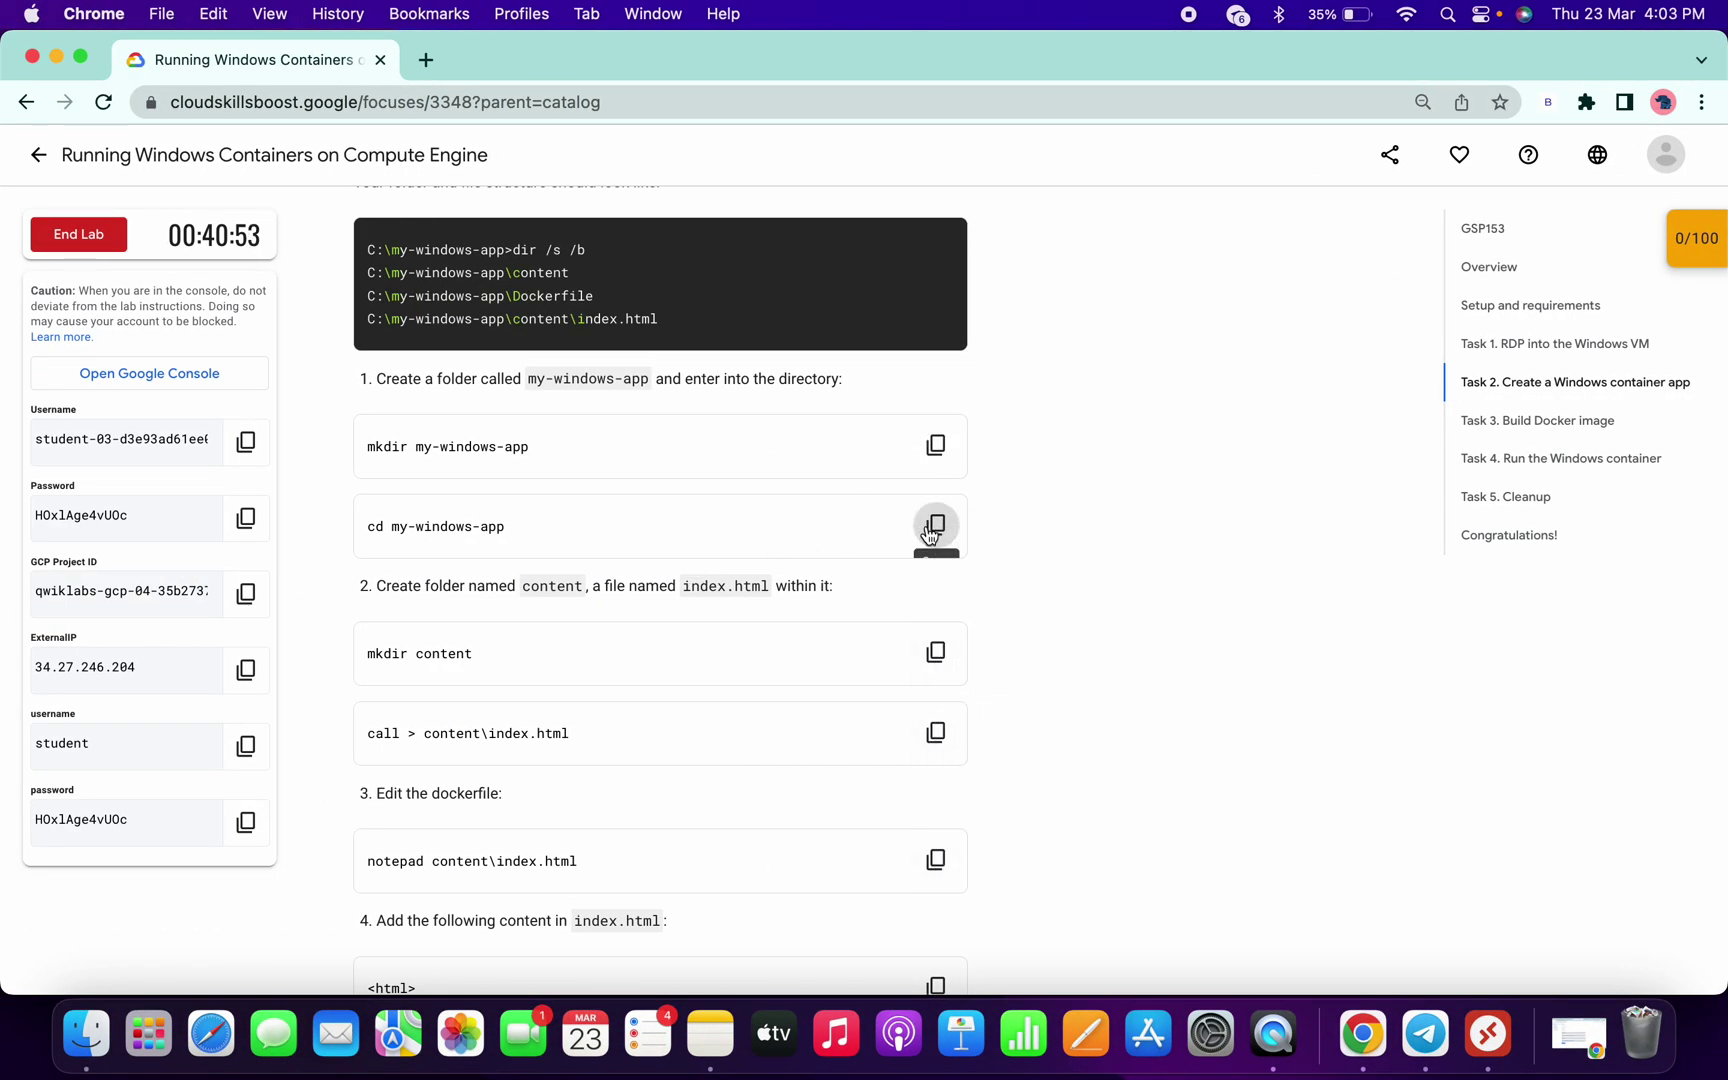
pyautogui.hotkey('ctrl', 'Right')
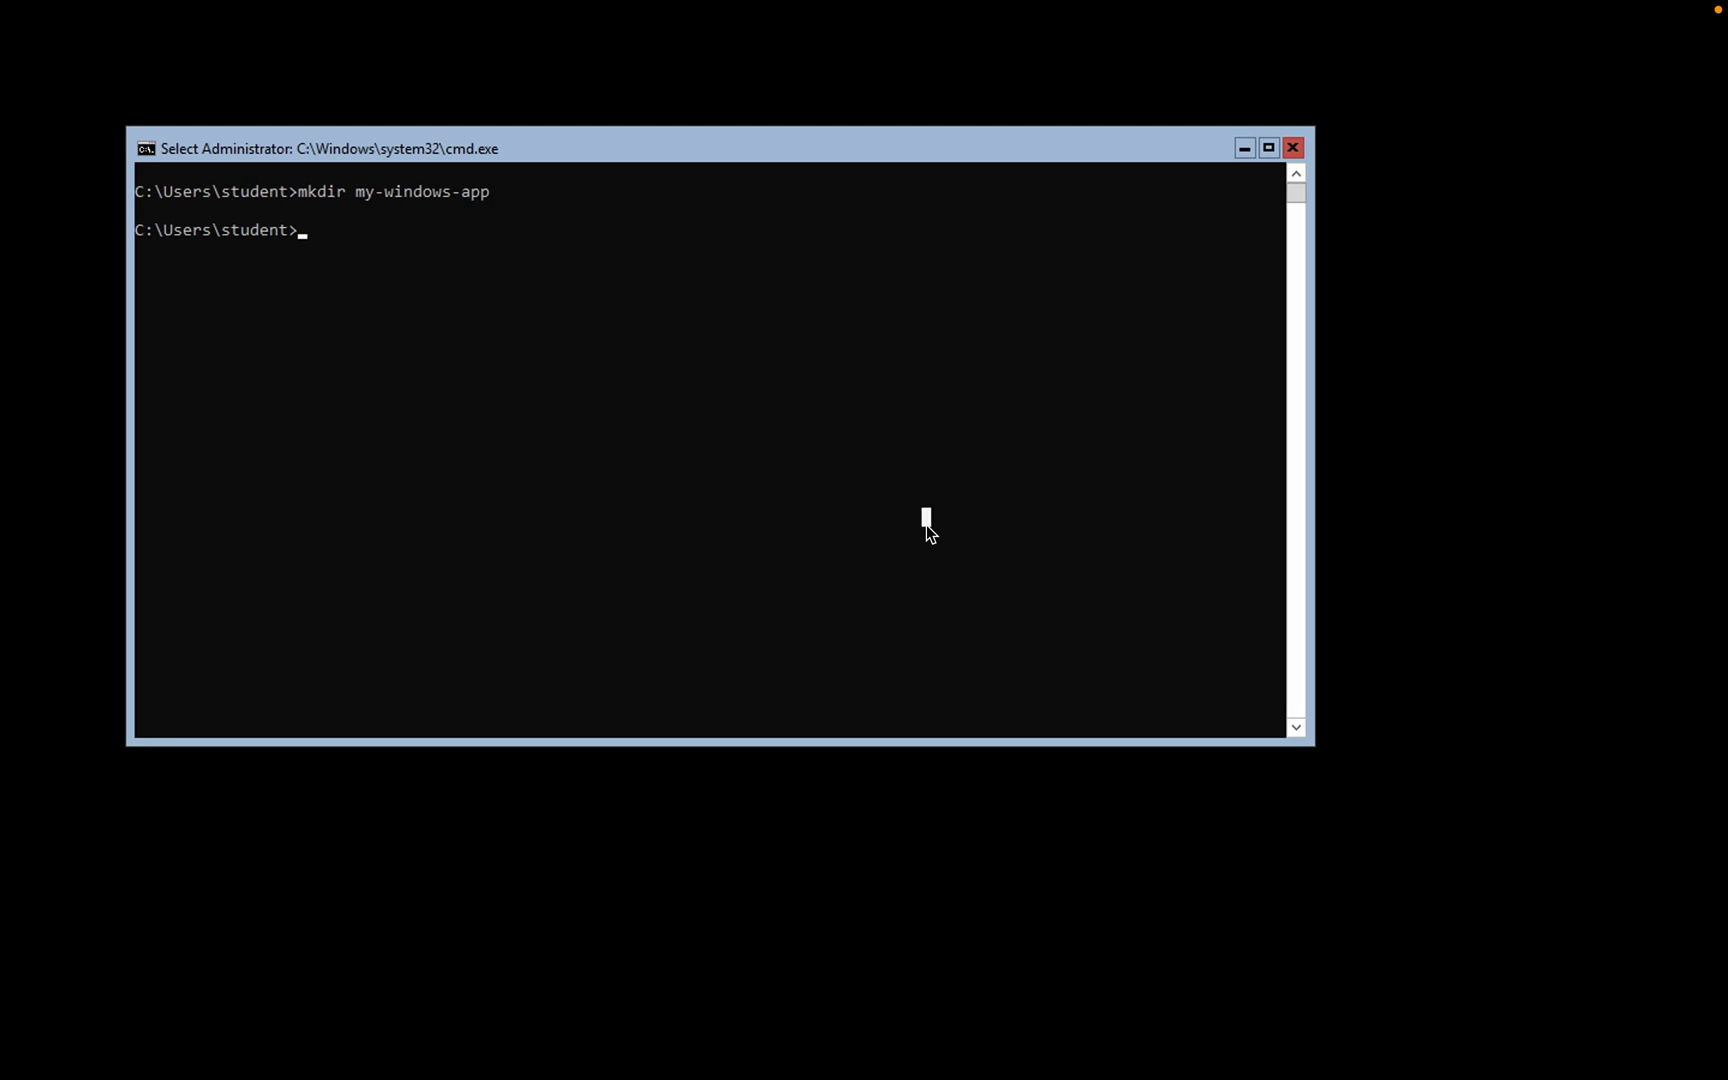
pyautogui.rightClick(926, 525)
pyautogui.press('Return')
# Create the content folder and an empty content\index.html file.
pyautogui.hotkey('ctrl', 'Left')
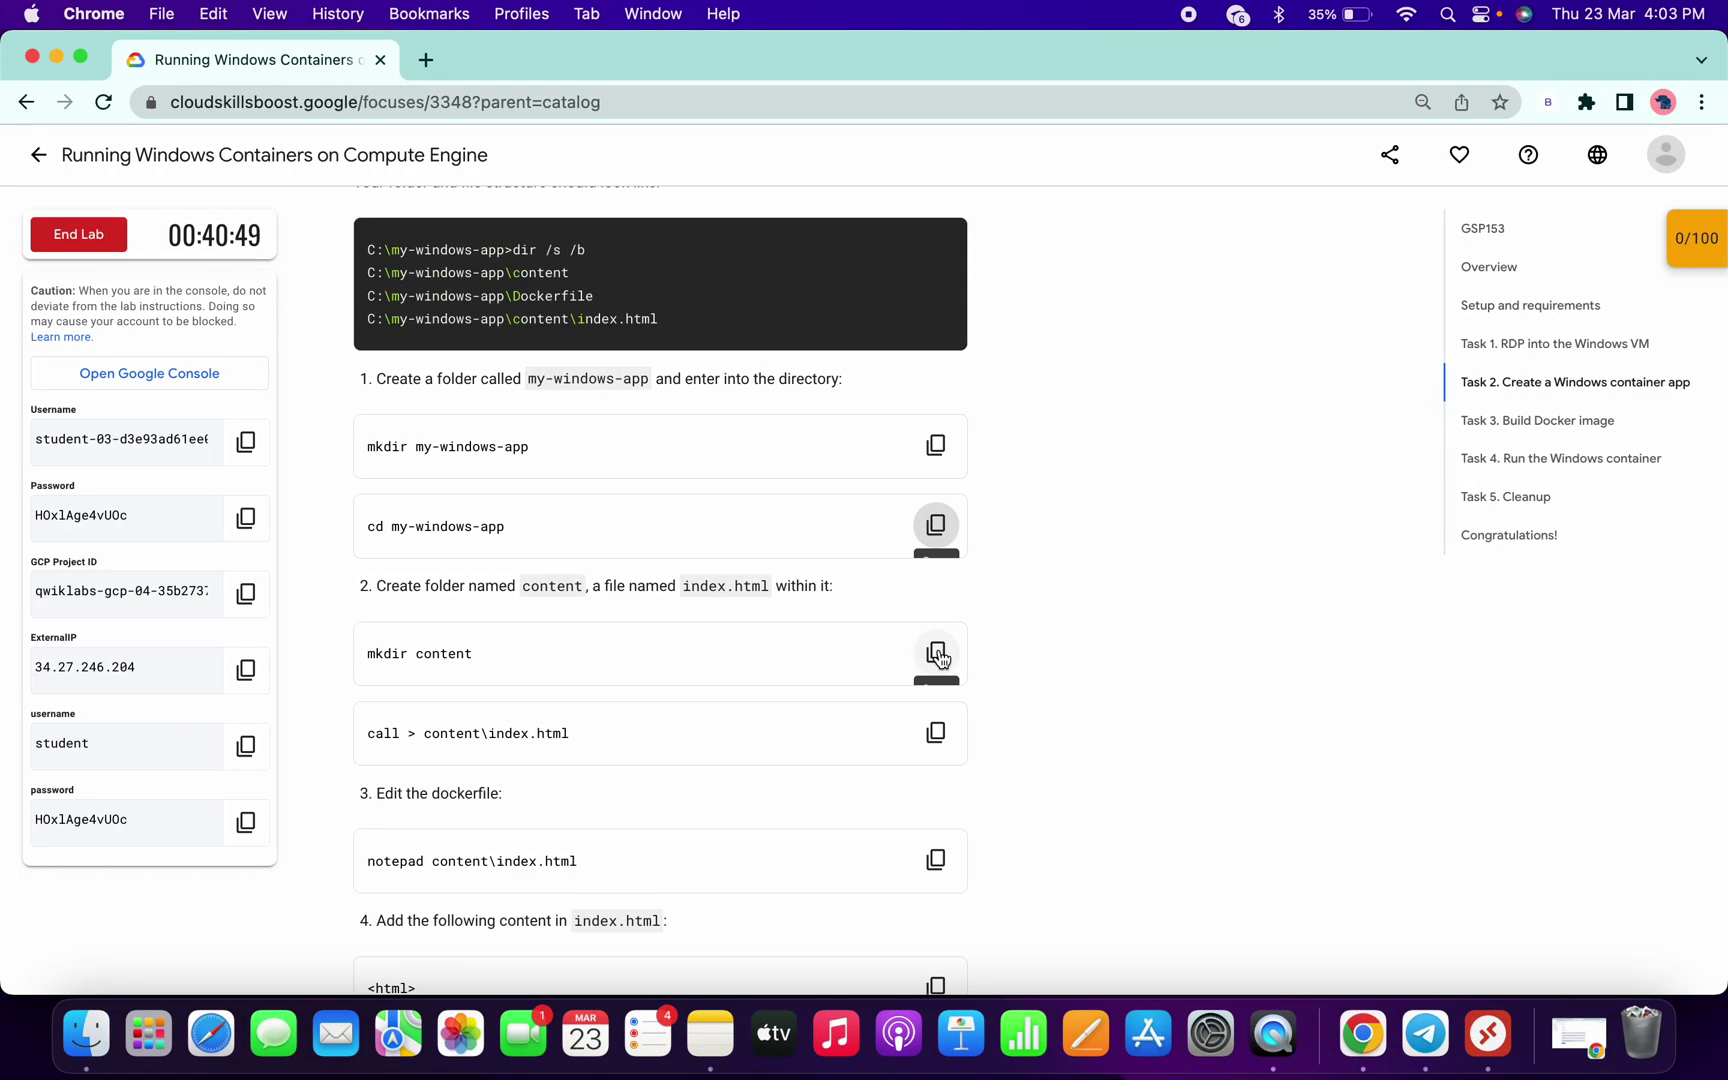
pyautogui.click(936, 654)
pyautogui.hotkey('ctrl', 'Right')
pyautogui.rightClick(938, 650)
pyautogui.press('Return')
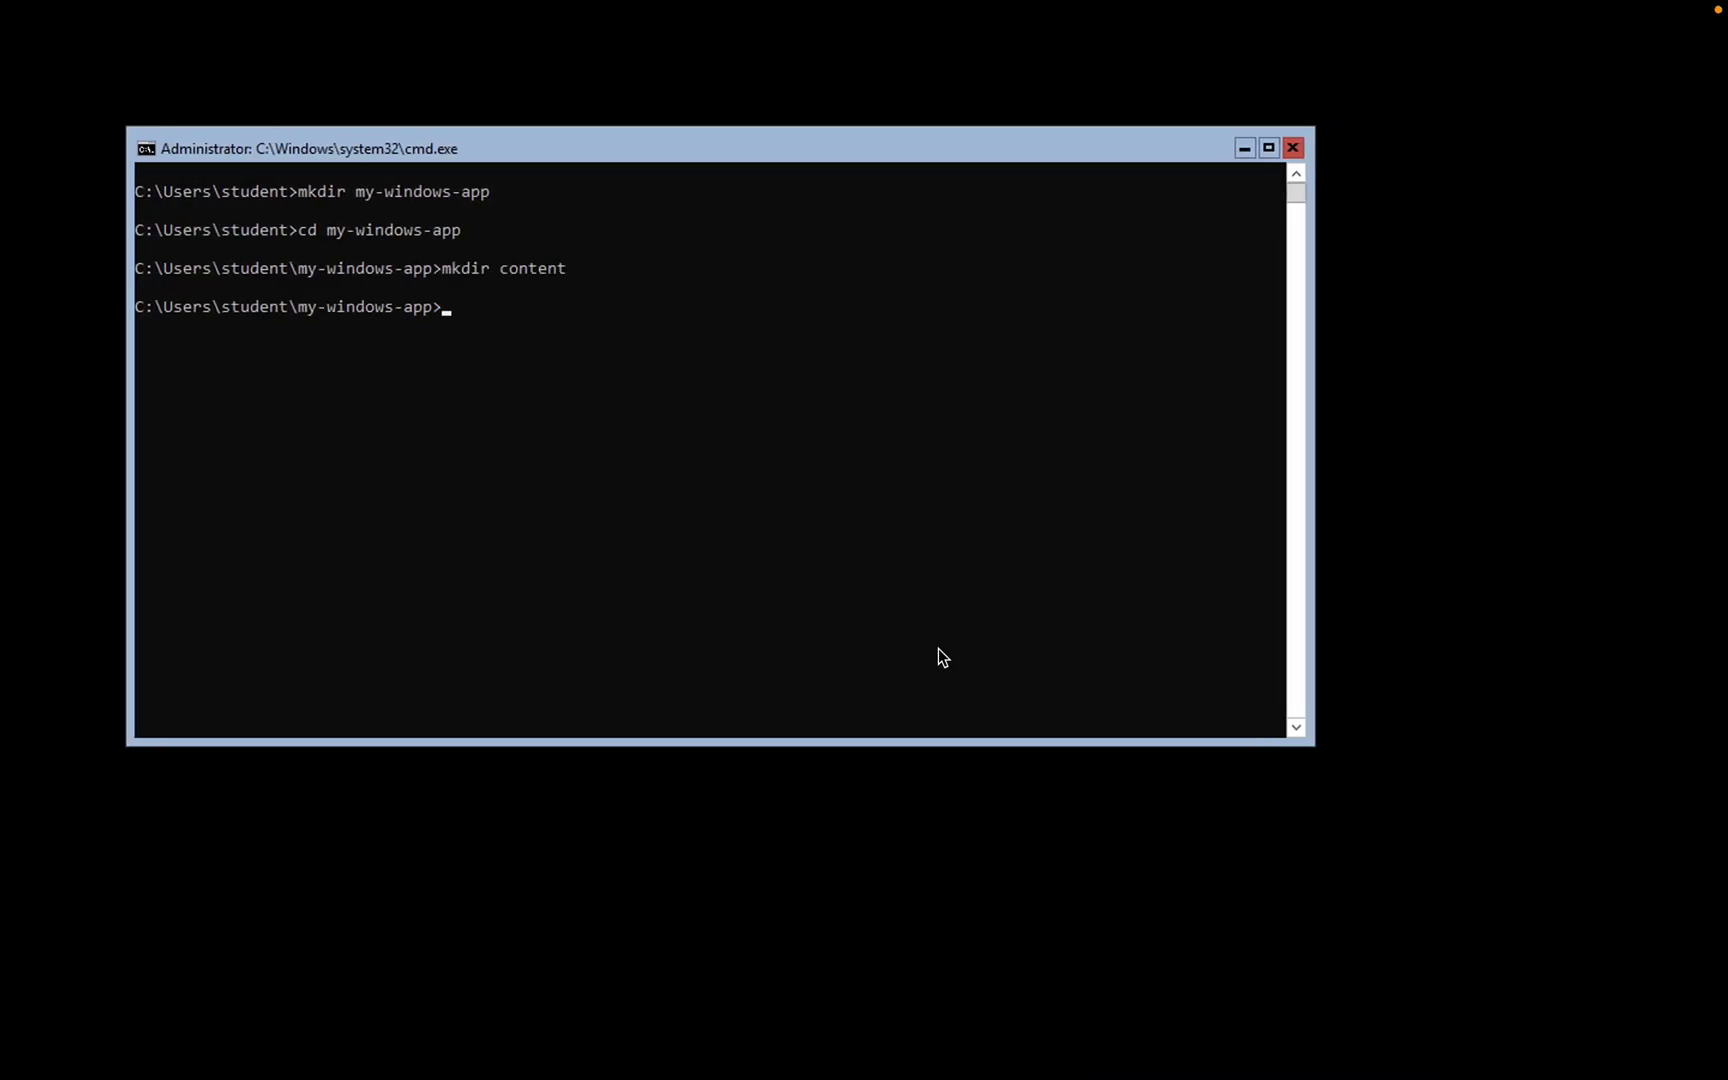
pyautogui.hotkey('ctrl', 'Left')
pyautogui.click(937, 731)
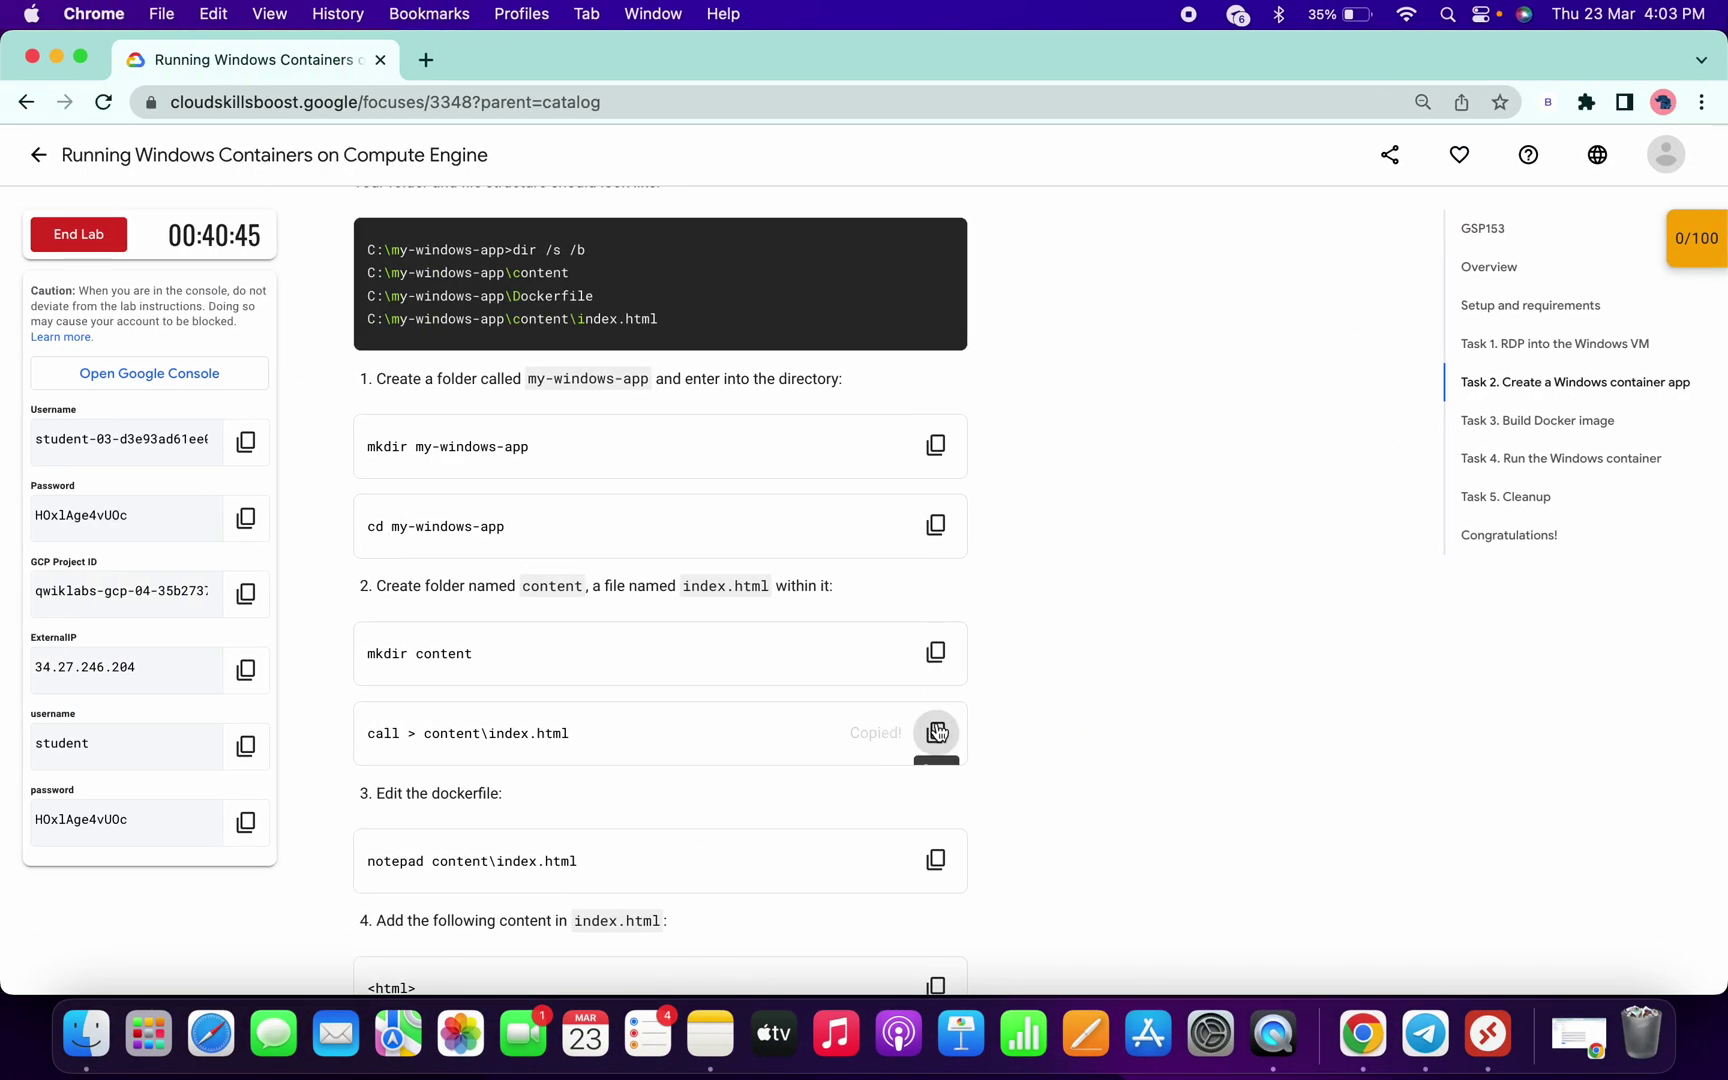
pyautogui.hotkey('ctrl', 'Right')
pyautogui.rightClick(936, 722)
pyautogui.press('Return')
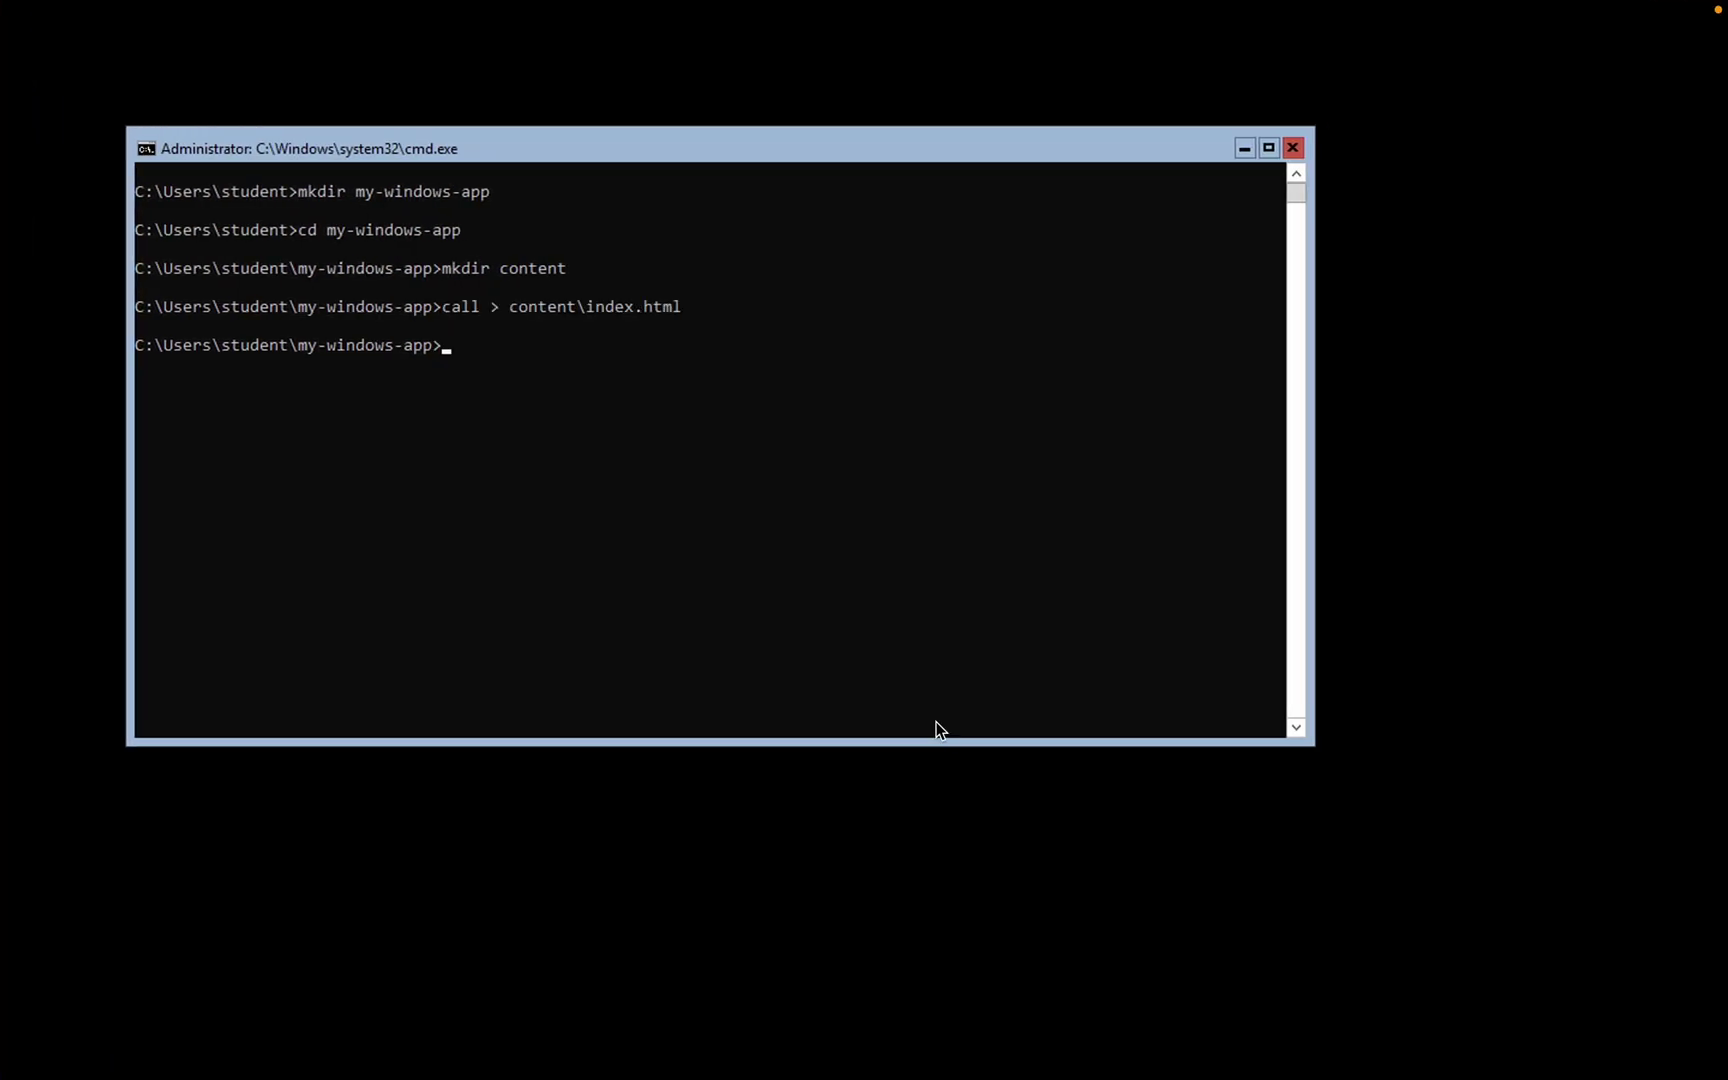
# Open content\index.html in Notepad.
pyautogui.hotkey('ctrl', 'Left')
pyautogui.scroll(-5, 694, 717)
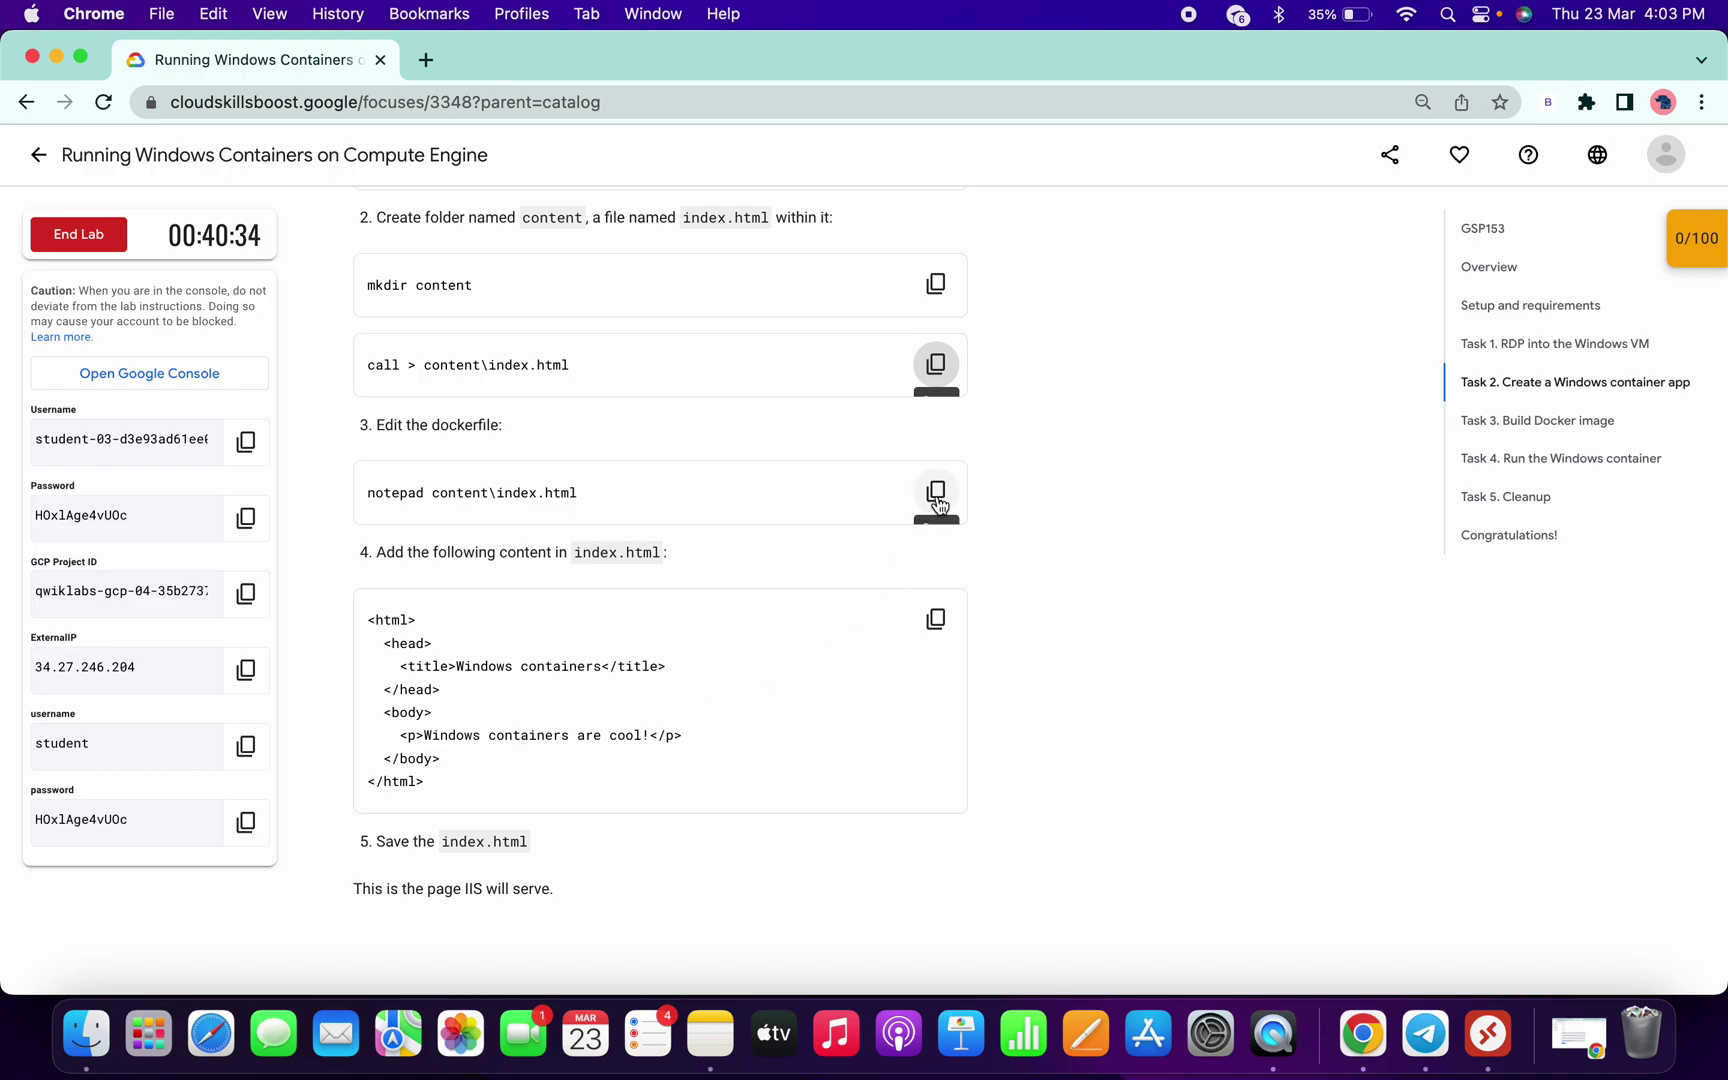
pyautogui.click(935, 491)
pyautogui.hotkey('ctrl', 'Right')
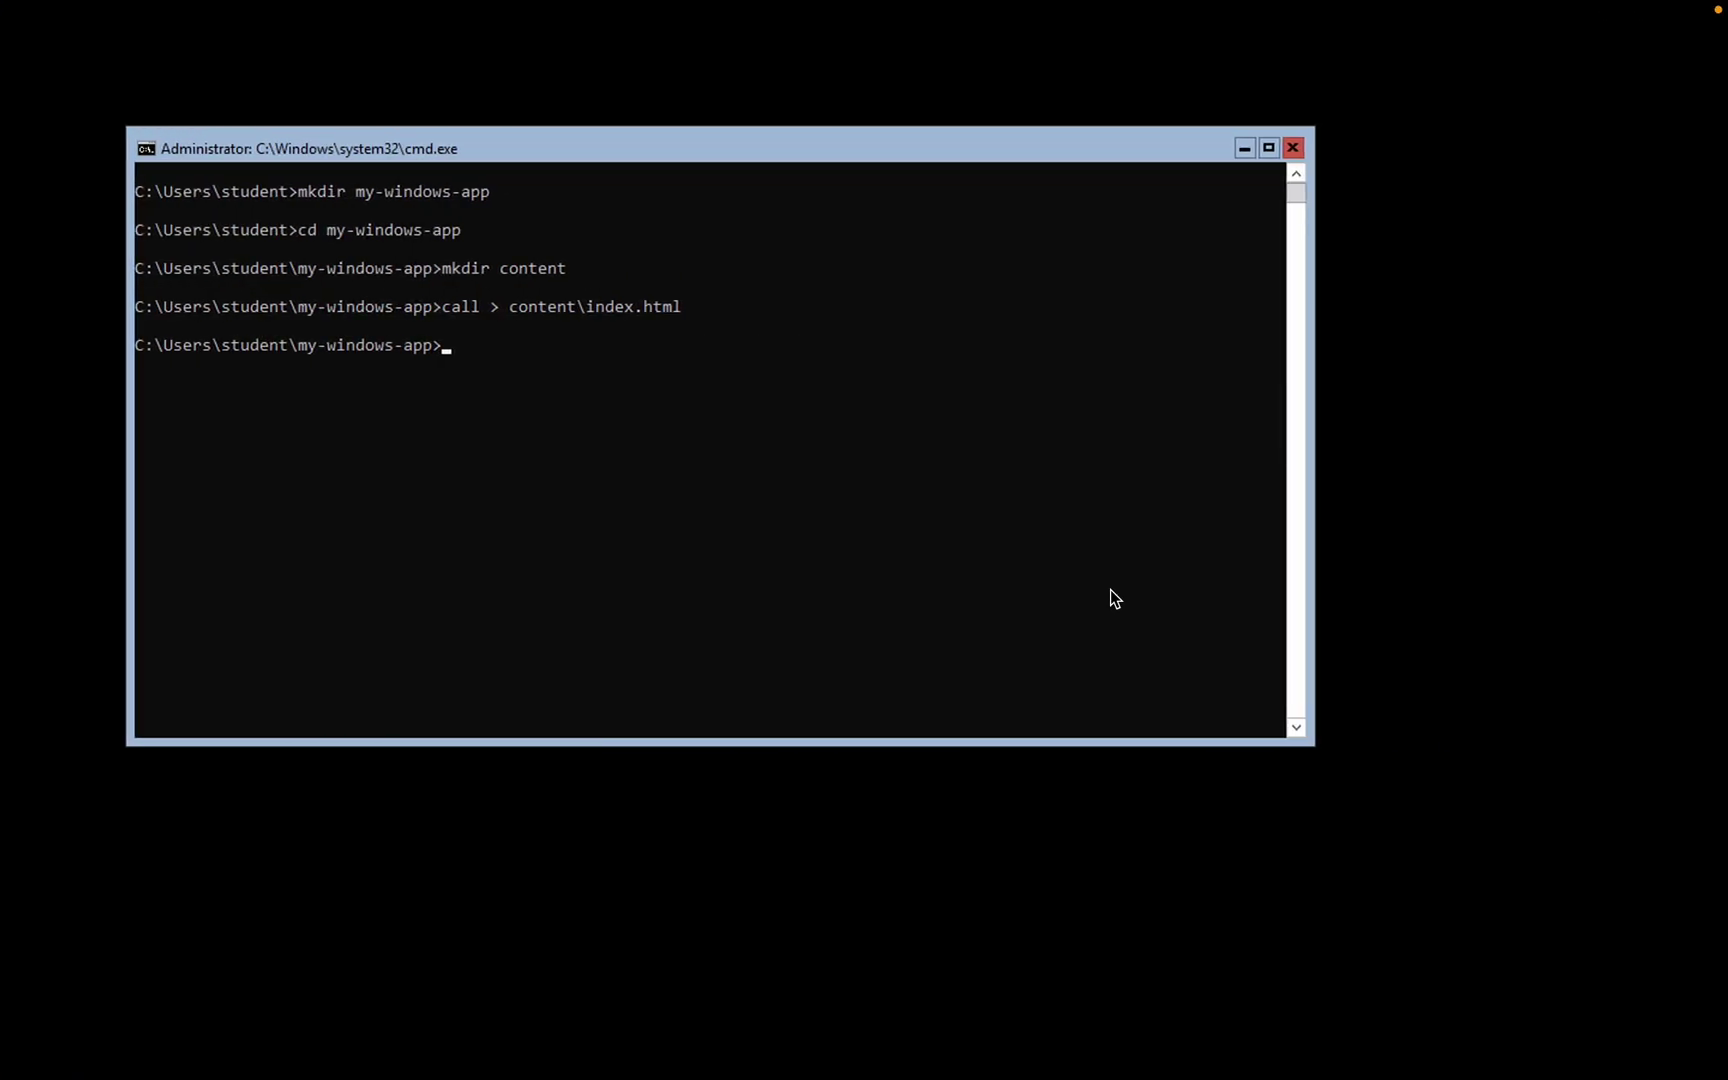
pyautogui.rightClick(1110, 589)
pyautogui.press('Return')
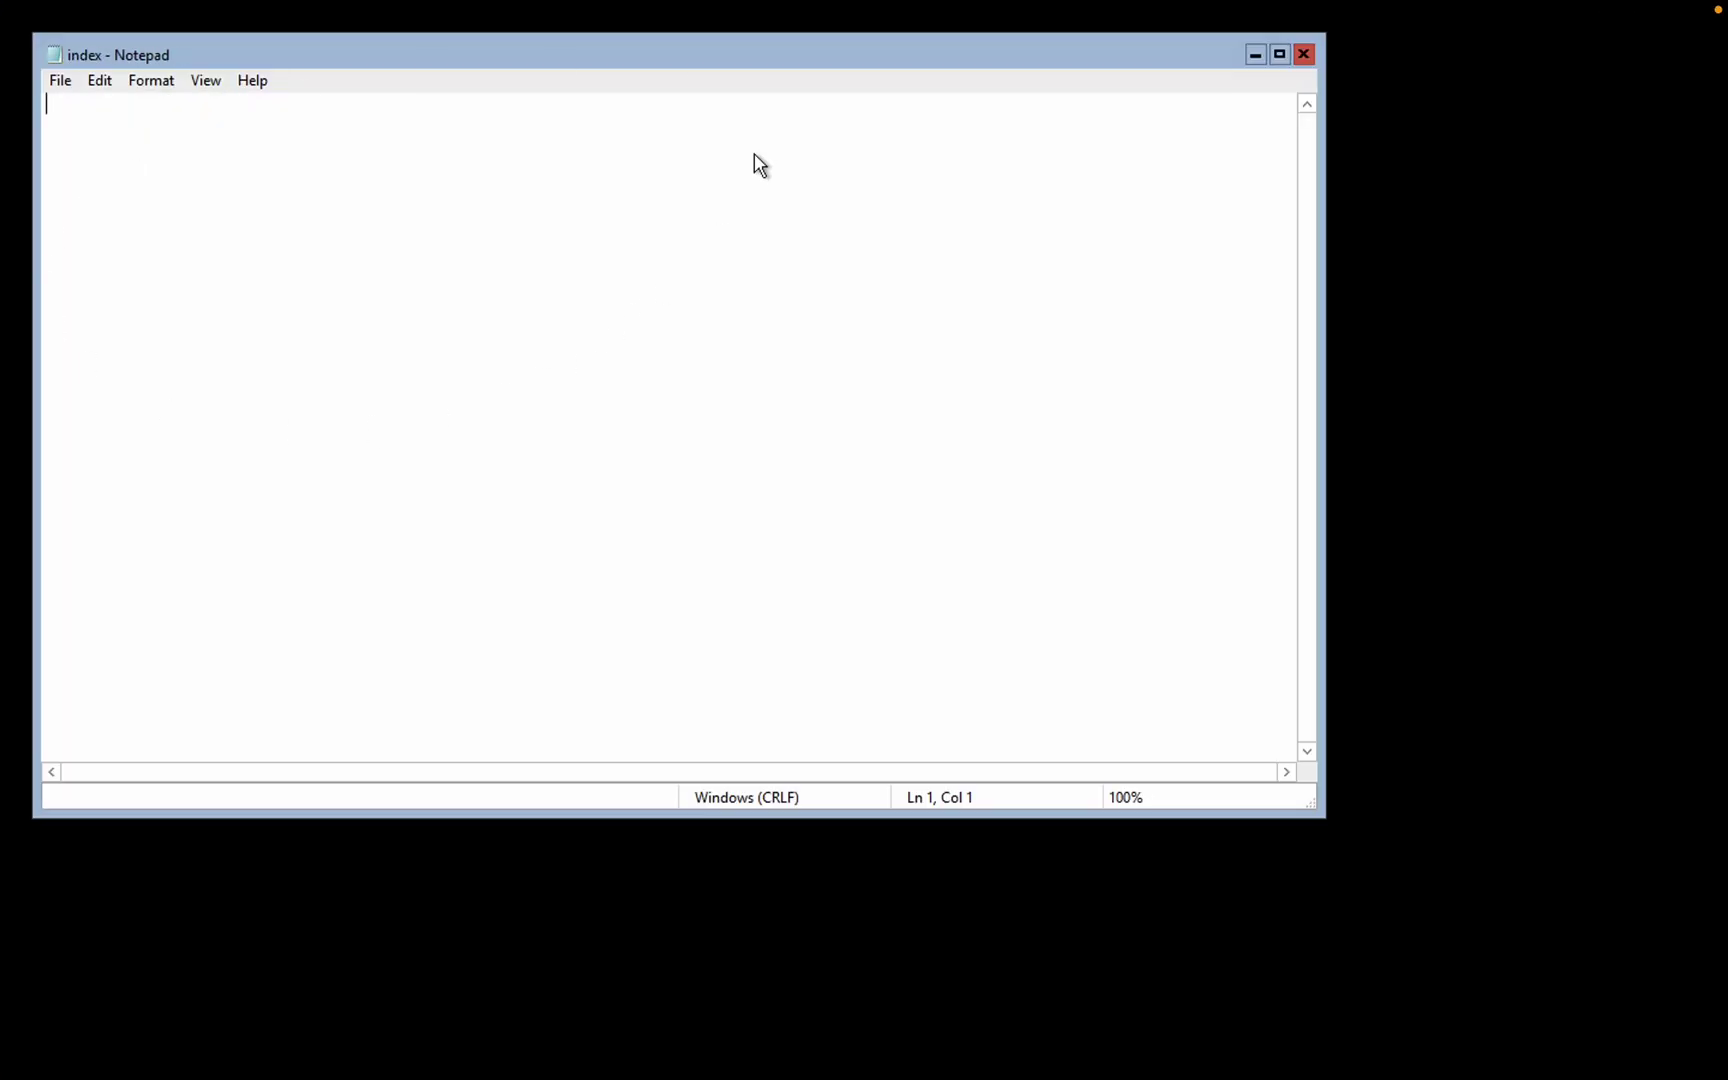
# Paste the Windows containers HTML markup from the lab page into index.html.
pyautogui.moveTo(702, 57); pyautogui.dragTo(1153, 200)
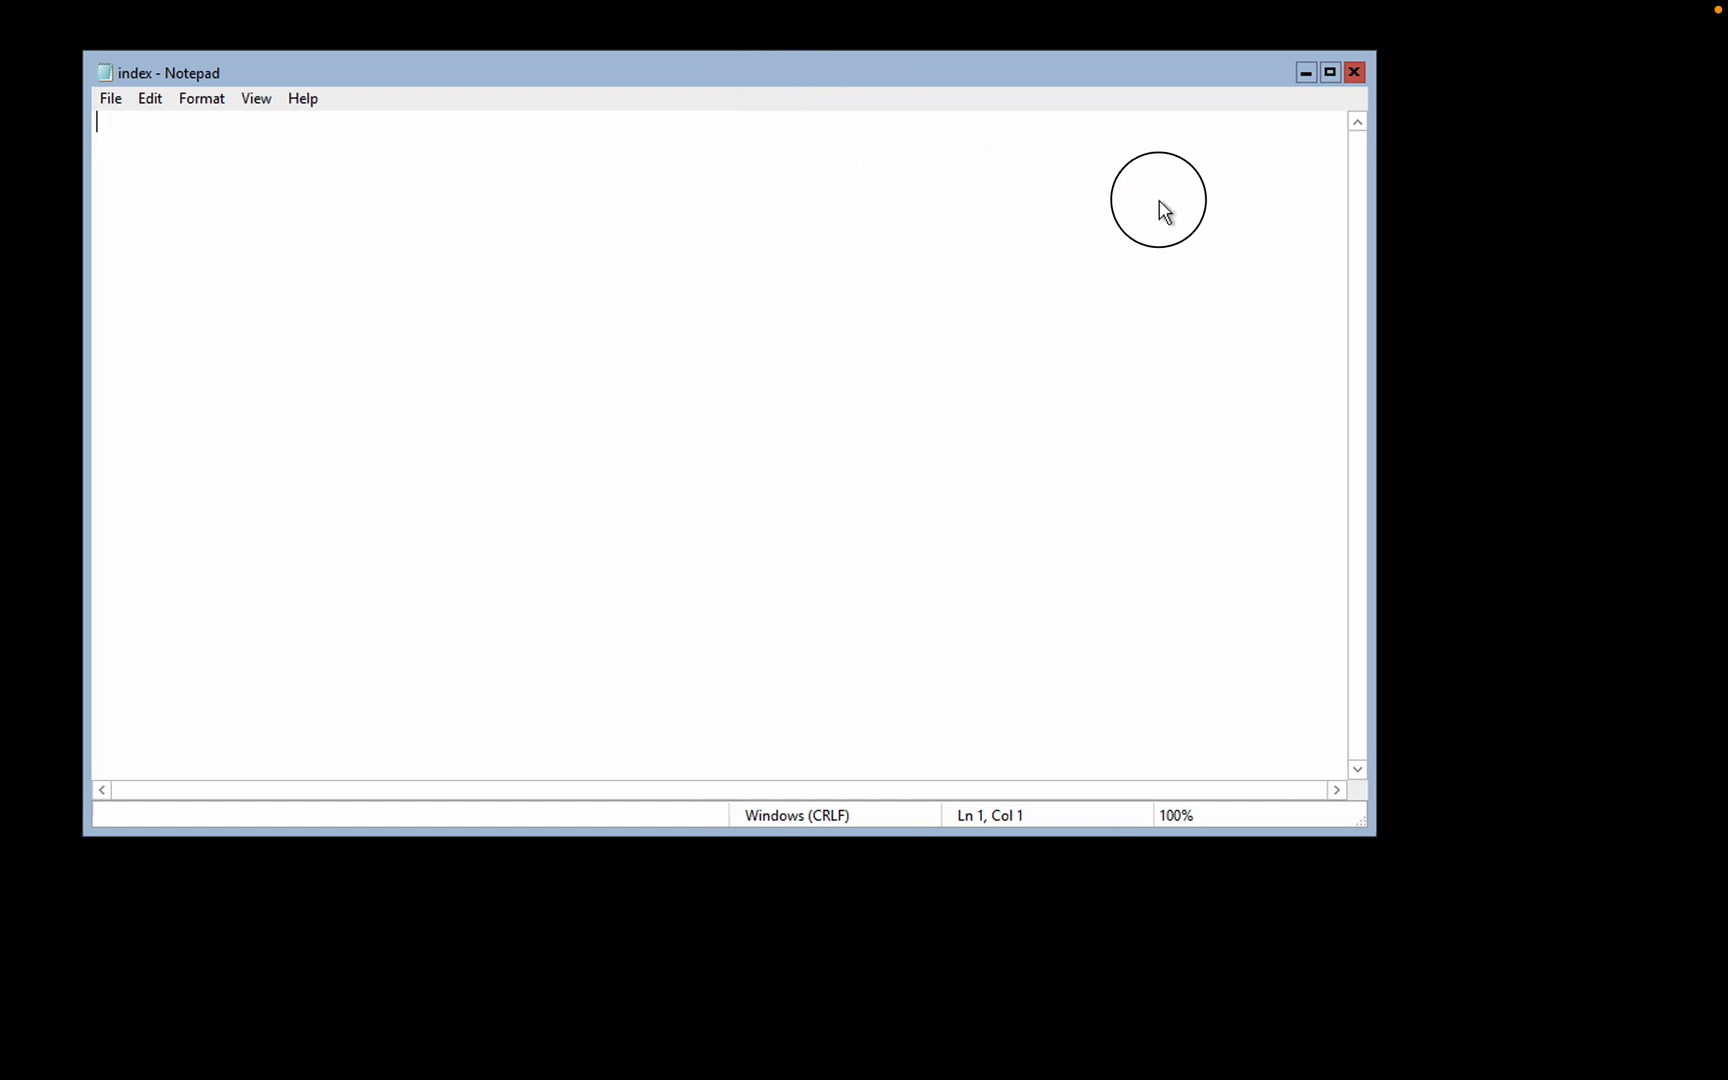
pyautogui.moveTo(485, 188)
pyautogui.mouseDown()
pyautogui.moveTo(521, 220)
pyautogui.moveTo(683, 270)
pyautogui.moveTo(829, 309)
pyautogui.moveTo(870, 296)
pyautogui.mouseUp()
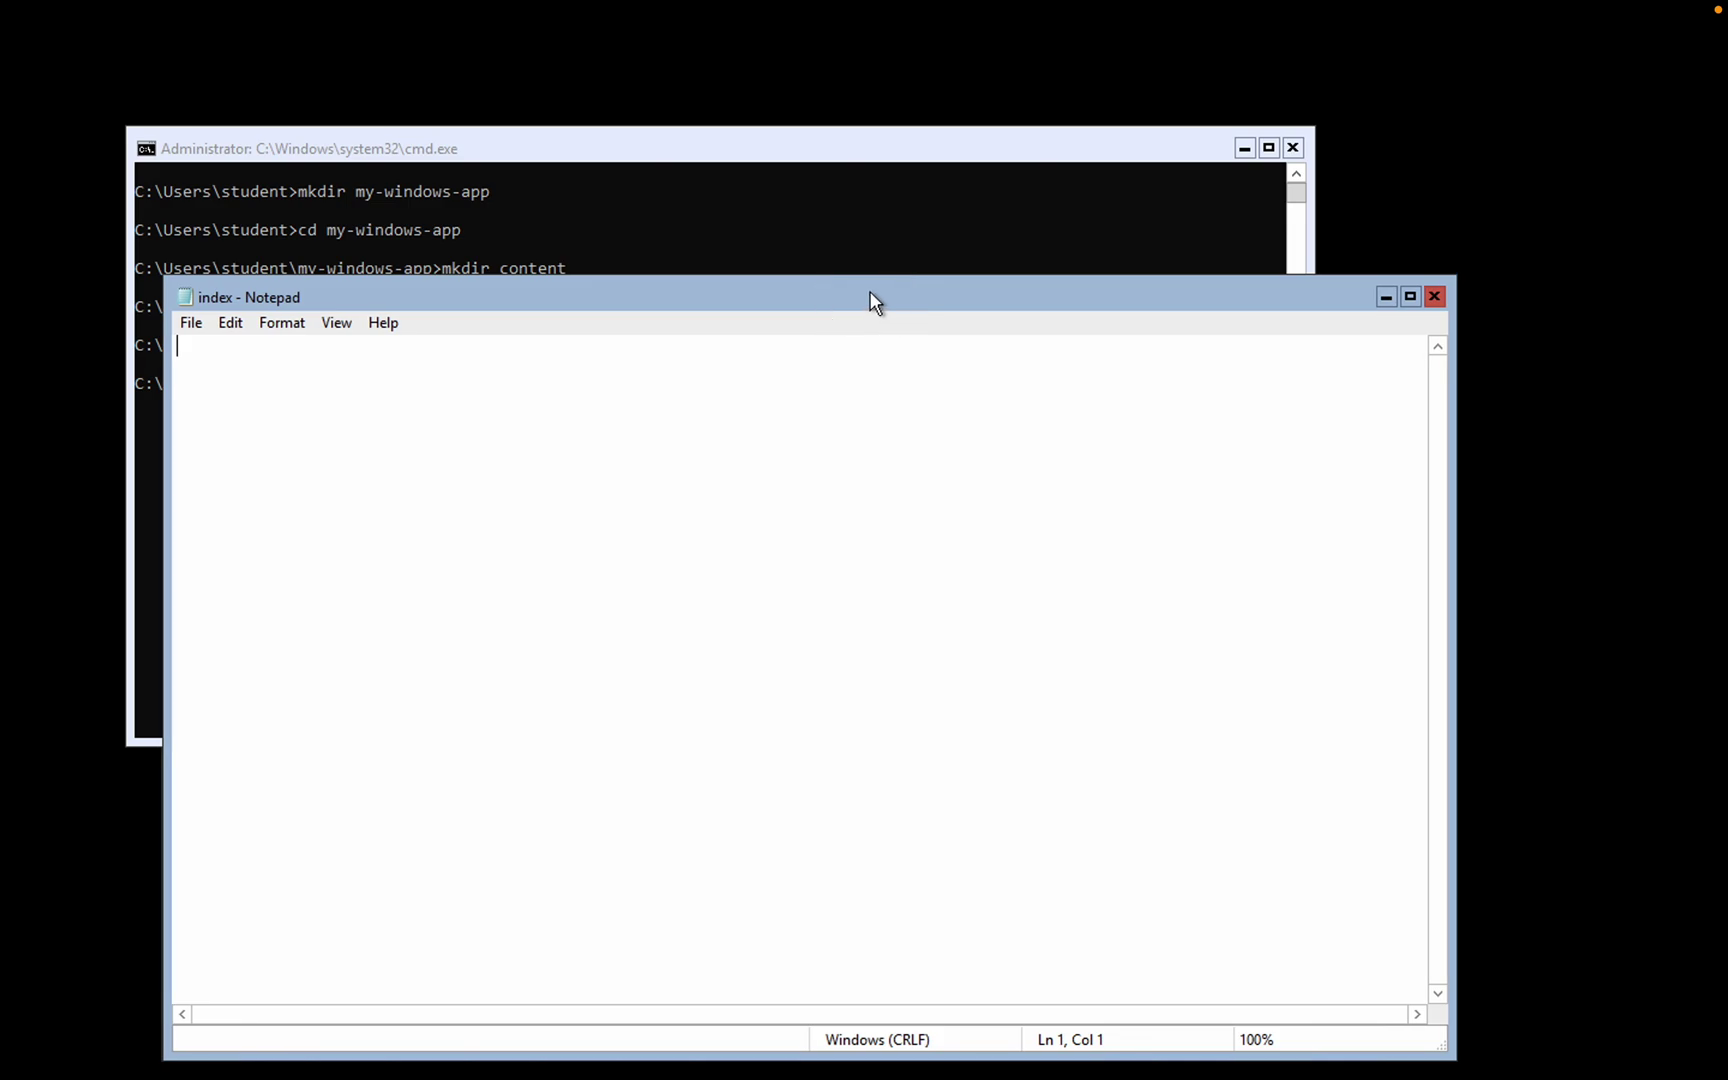
pyautogui.press('super+Tab')
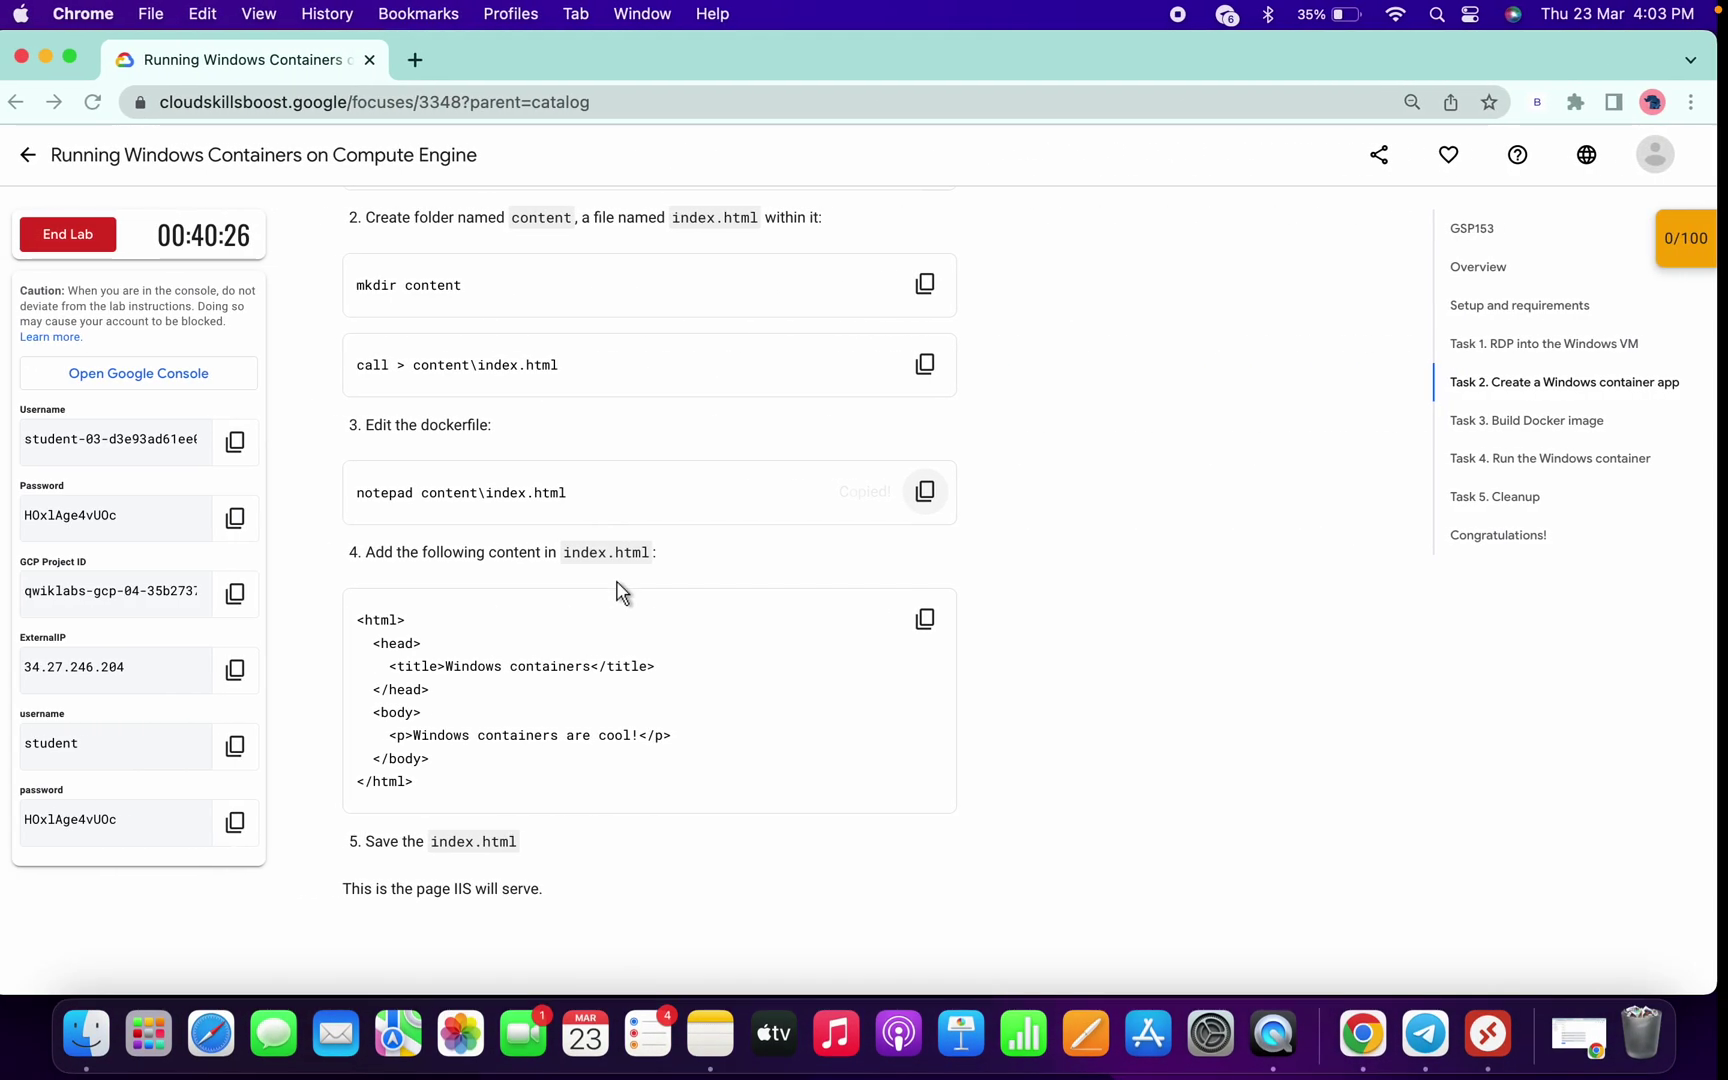
pyautogui.scroll(-2, 620, 600)
pyautogui.click(937, 495)
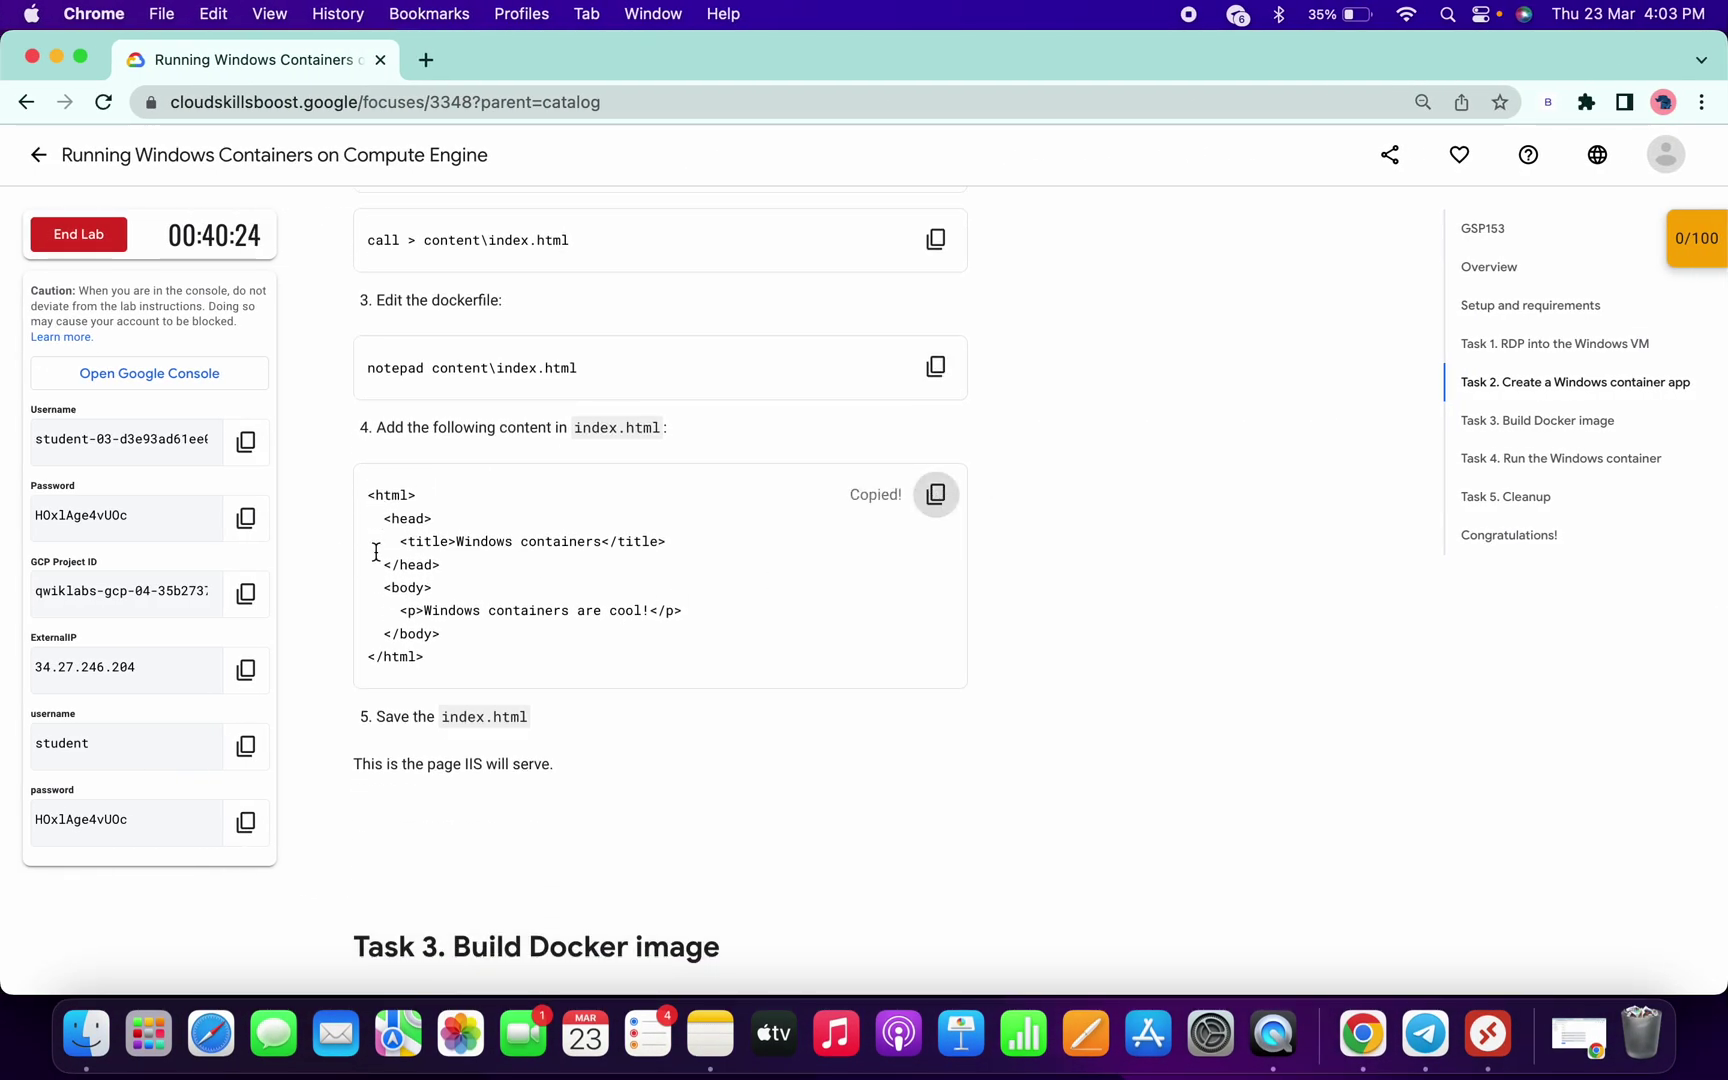
pyautogui.press('super+Tab')
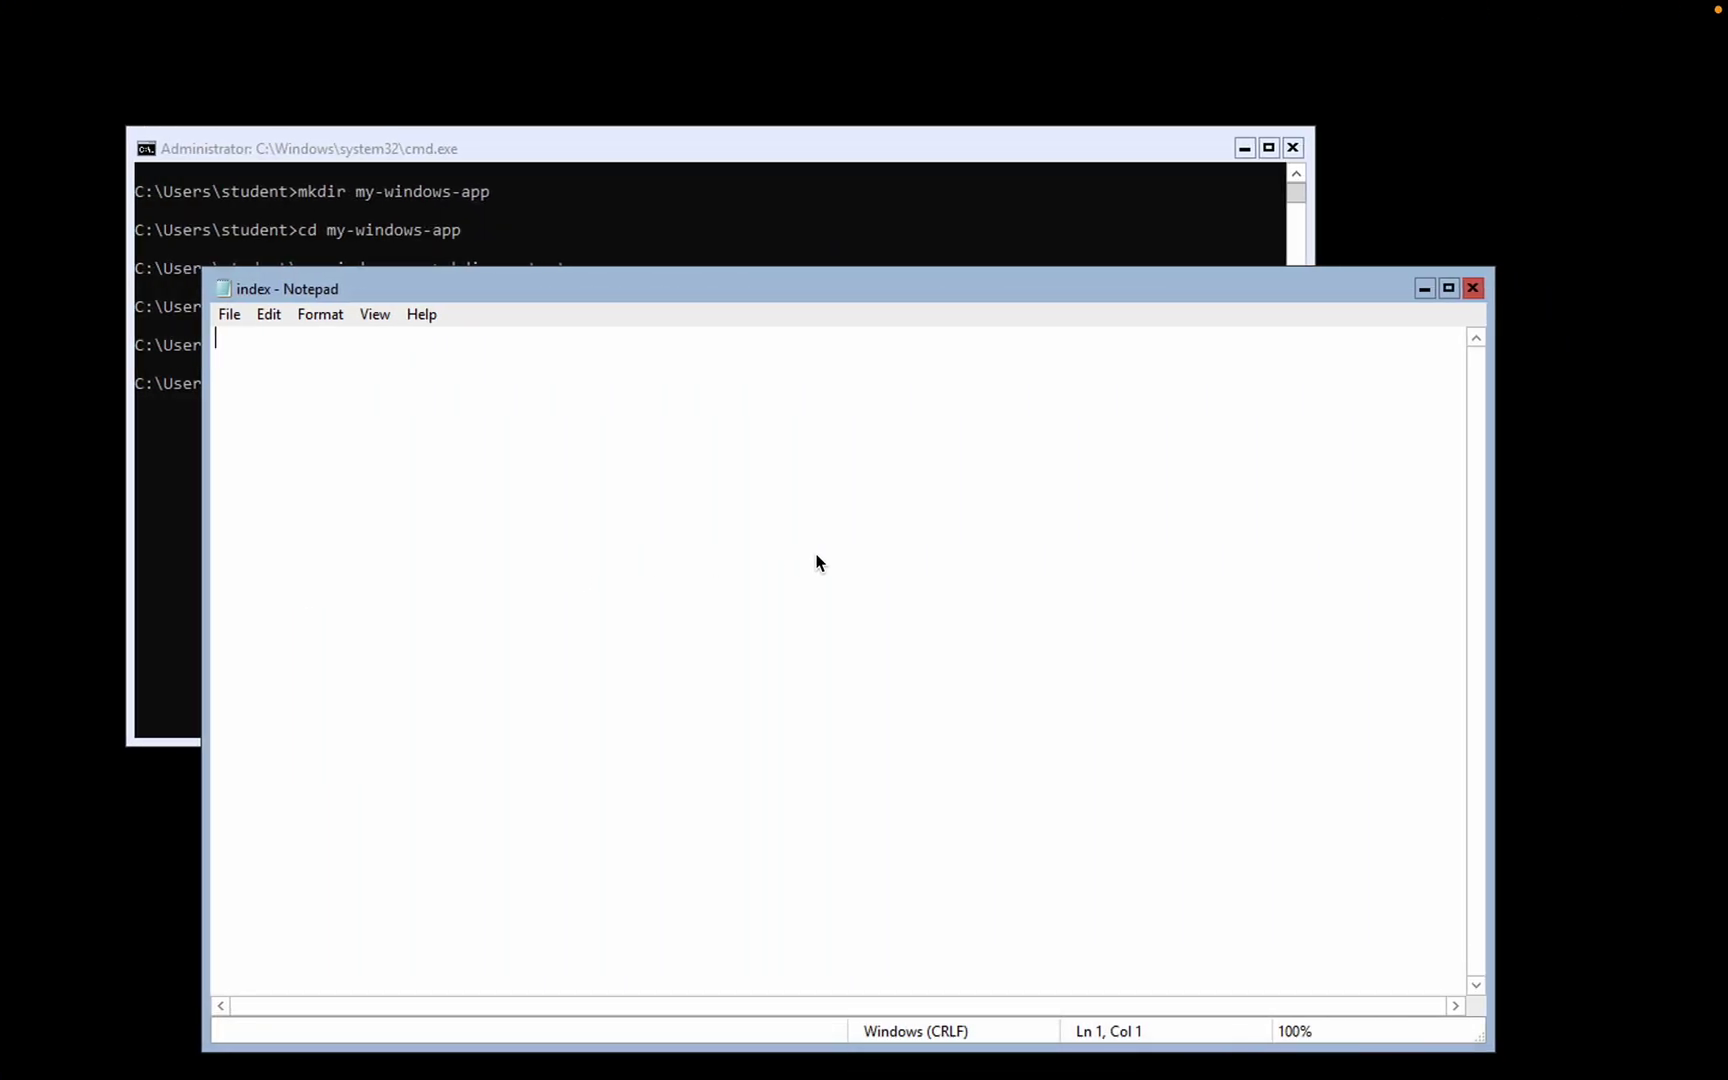
pyautogui.hotkey('ctrl', 'v')
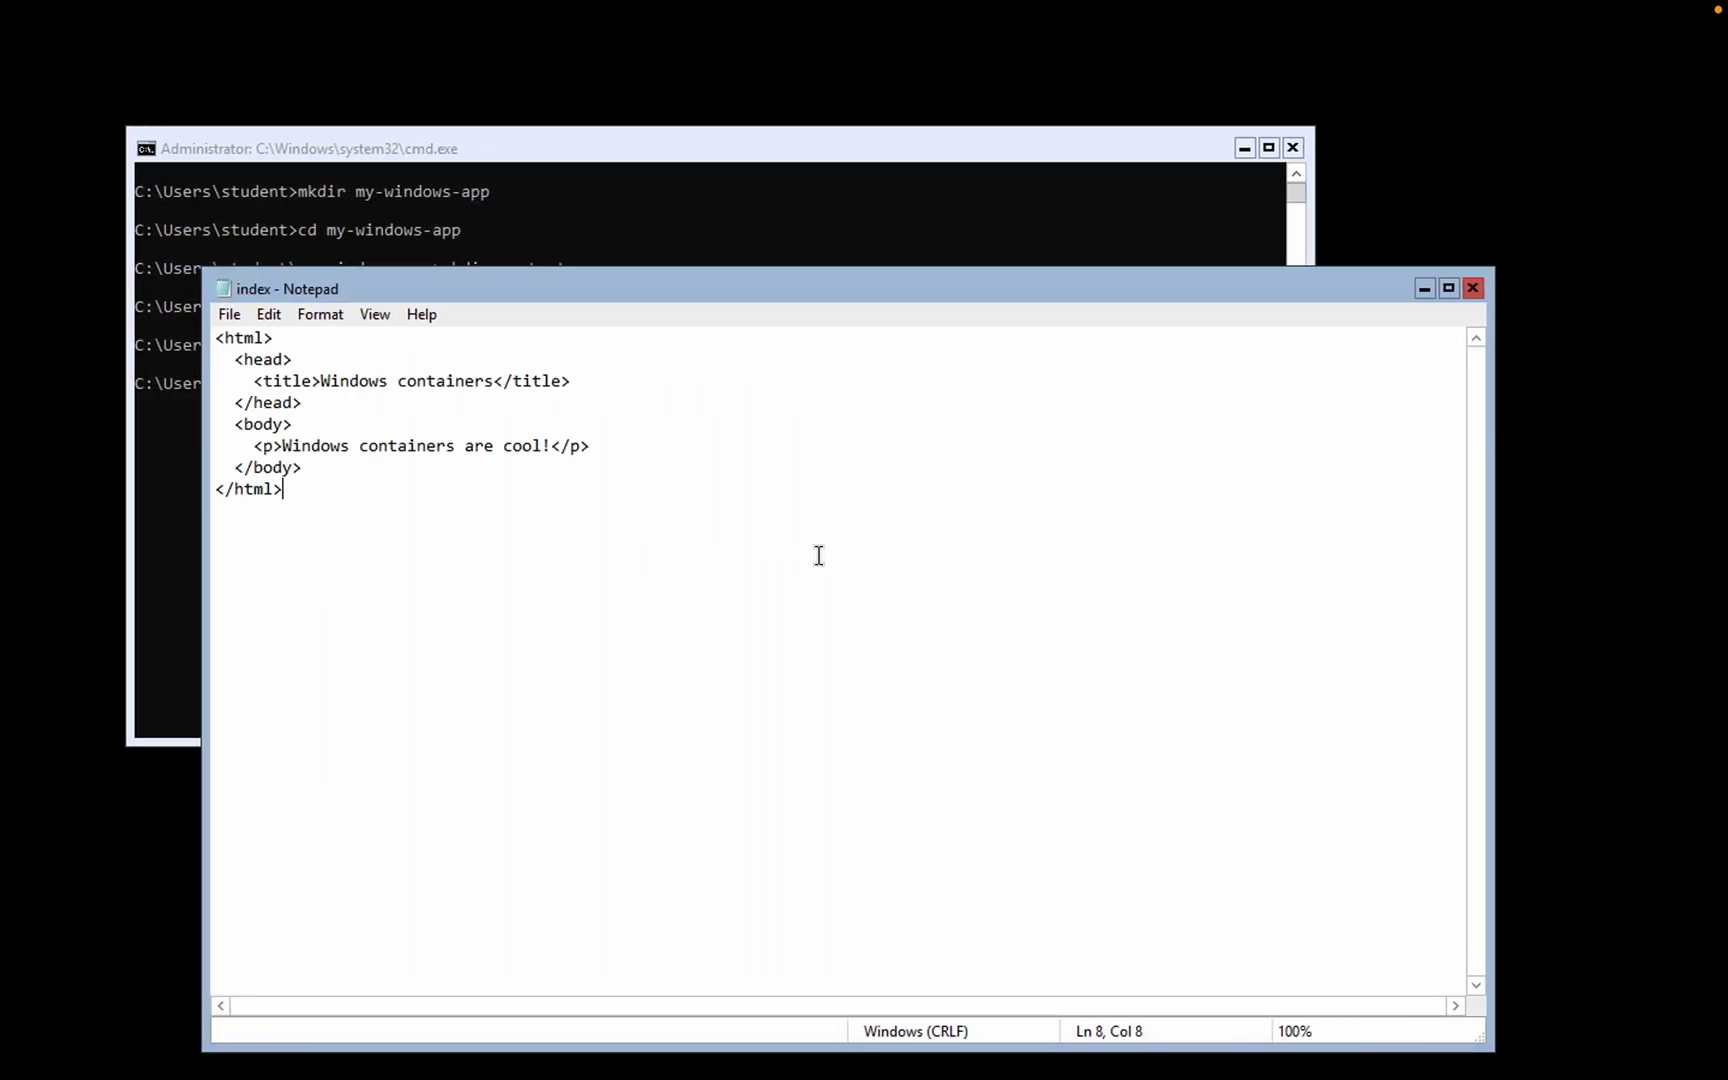
# Save index.html and close Notepad.
pyautogui.click(228, 314)
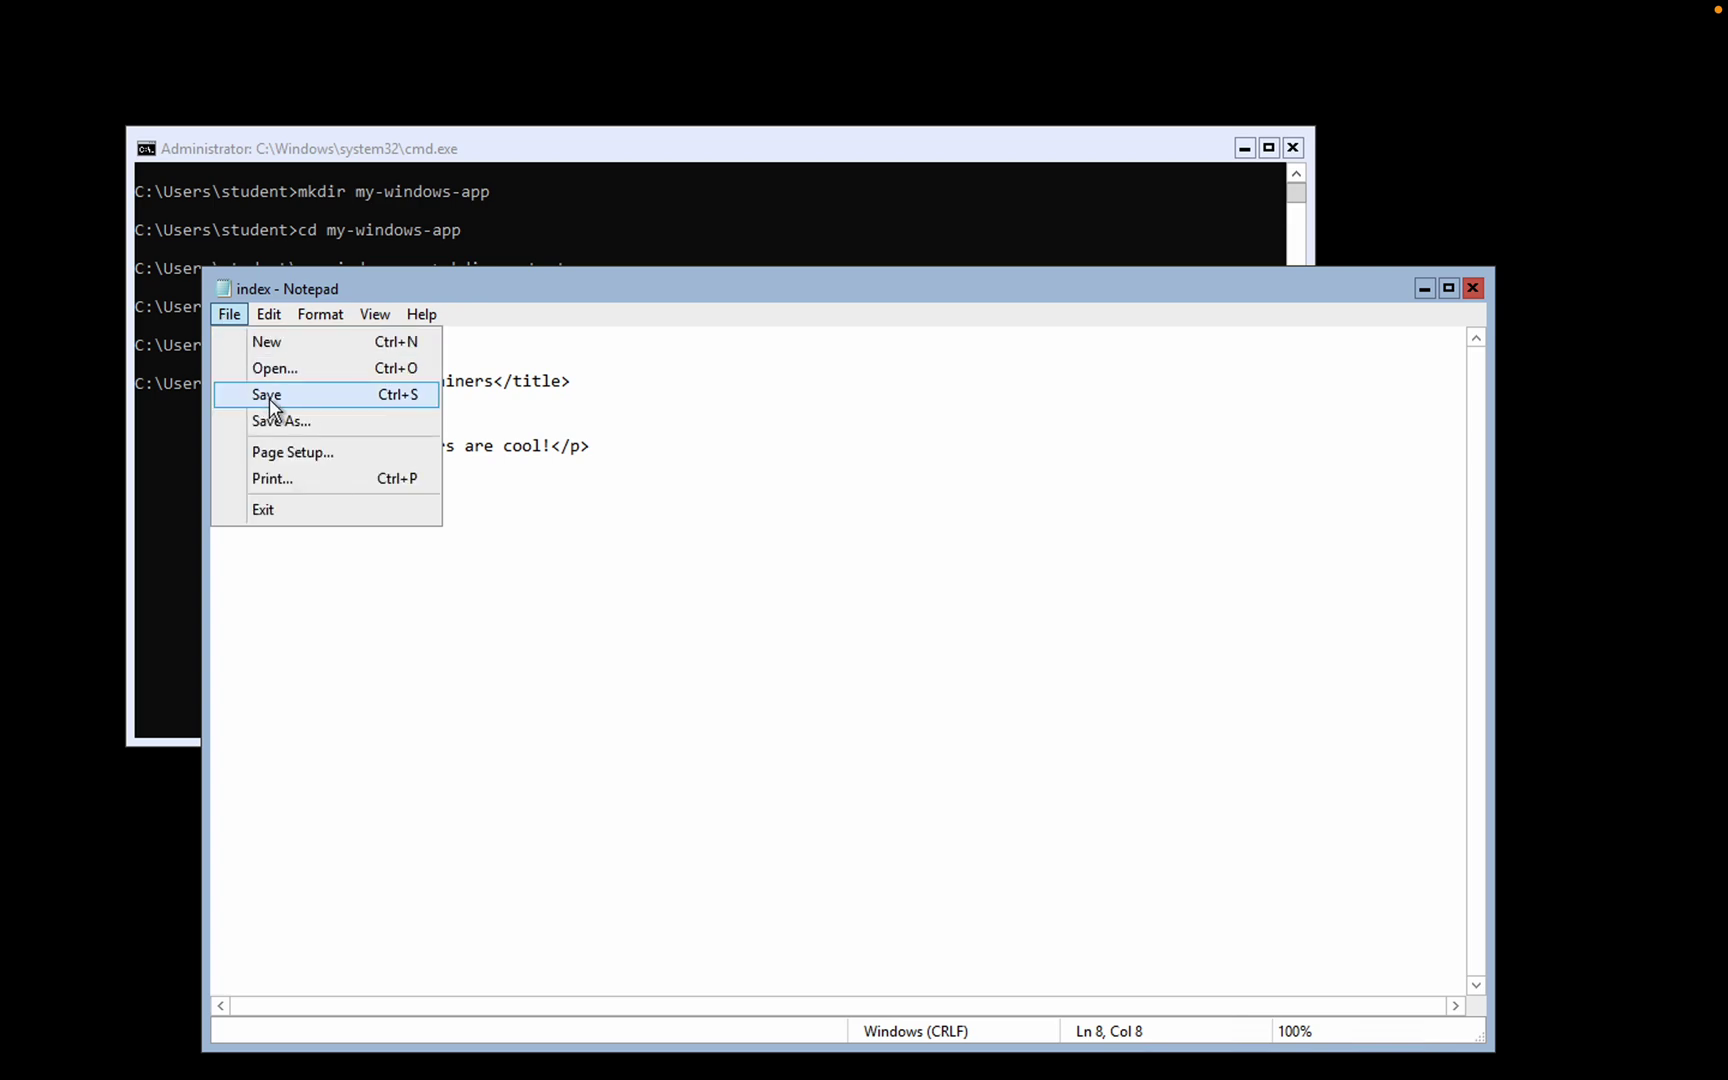
pyautogui.click(269, 396)
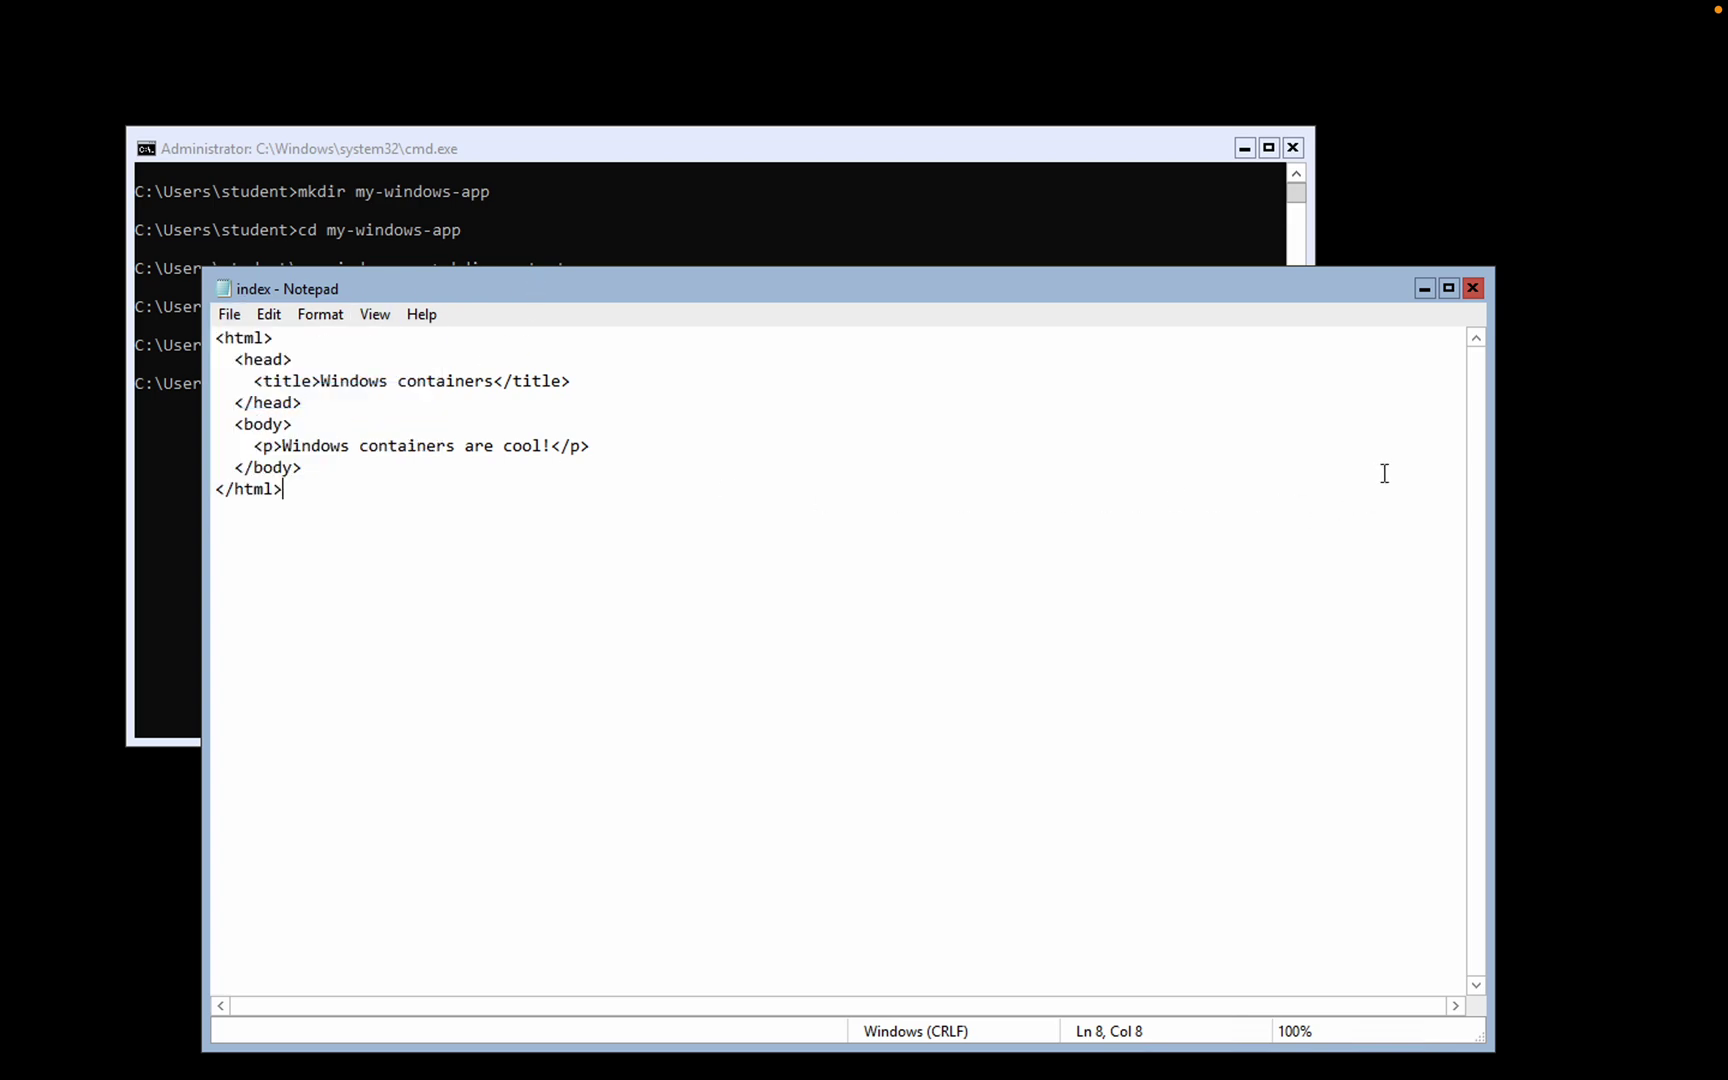
pyautogui.click(1474, 289)
pyautogui.hotkey('ctrl', 'Left')
# Create an empty Dockerfile with 'call > Dockerfile' in the command prompt.
pyautogui.scroll(-5, 878, 610)
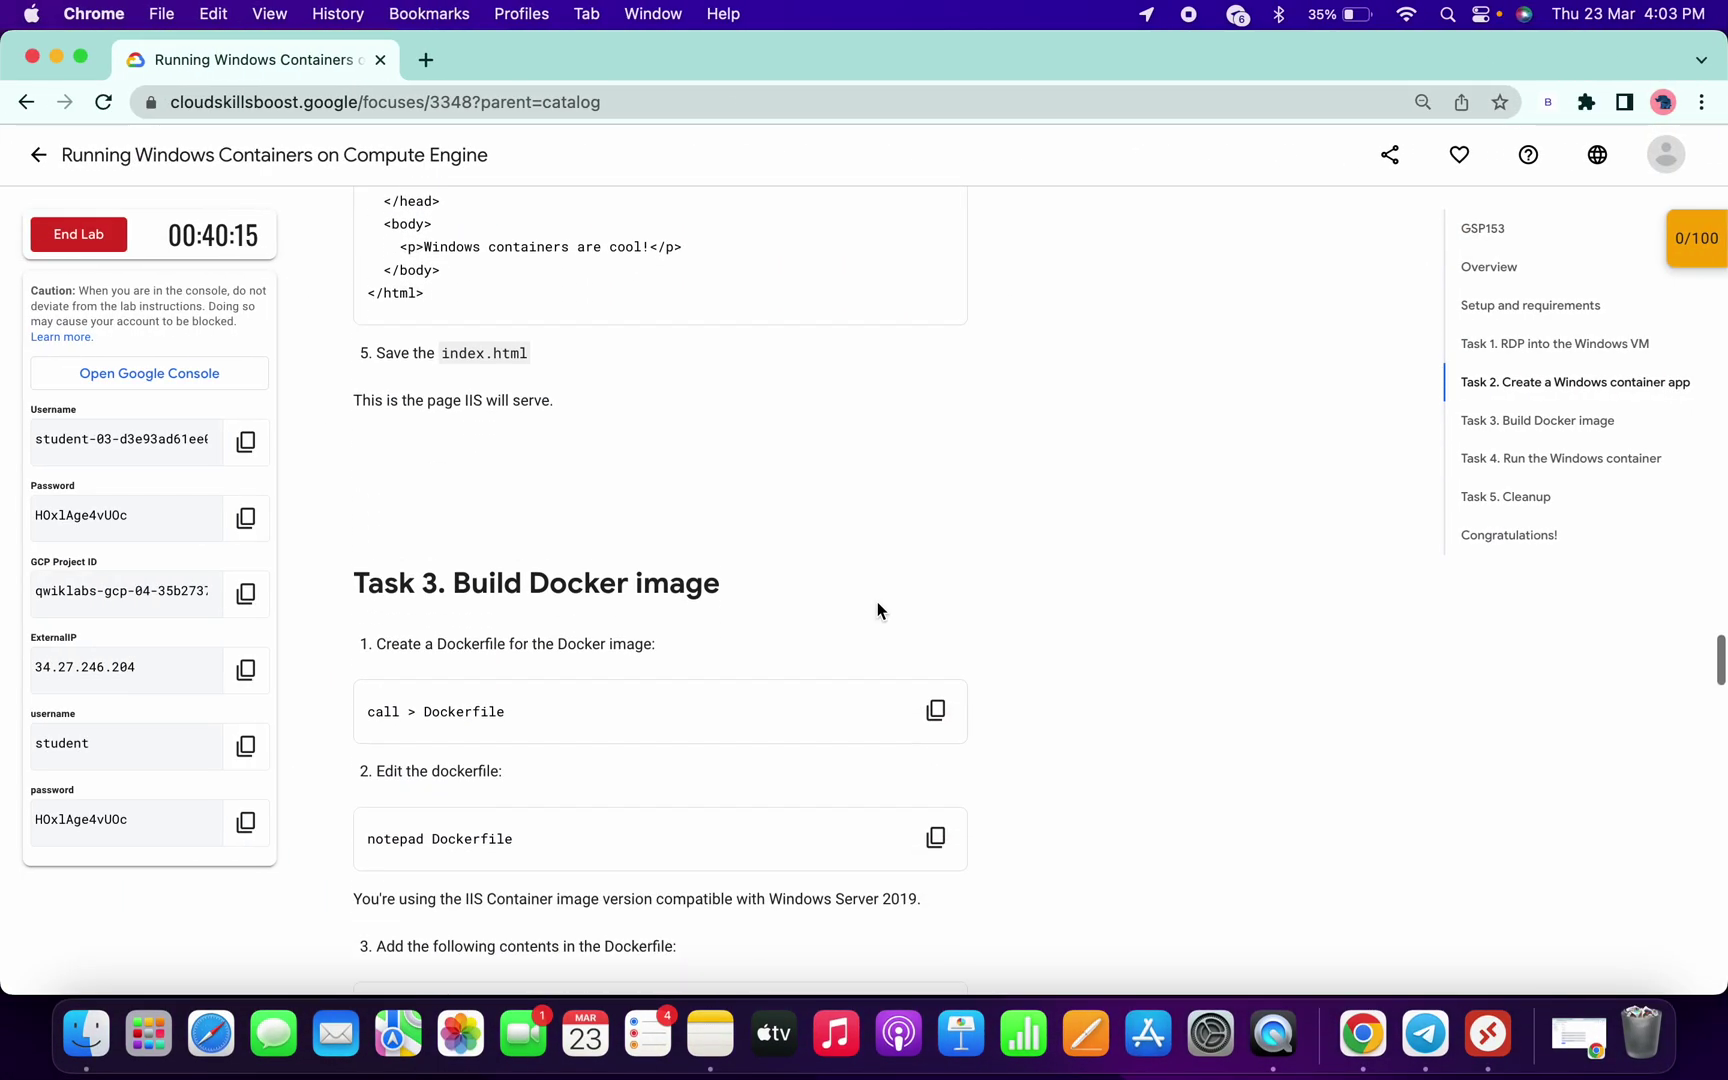
pyautogui.click(934, 591)
pyautogui.hotkey('ctrl', 'Right')
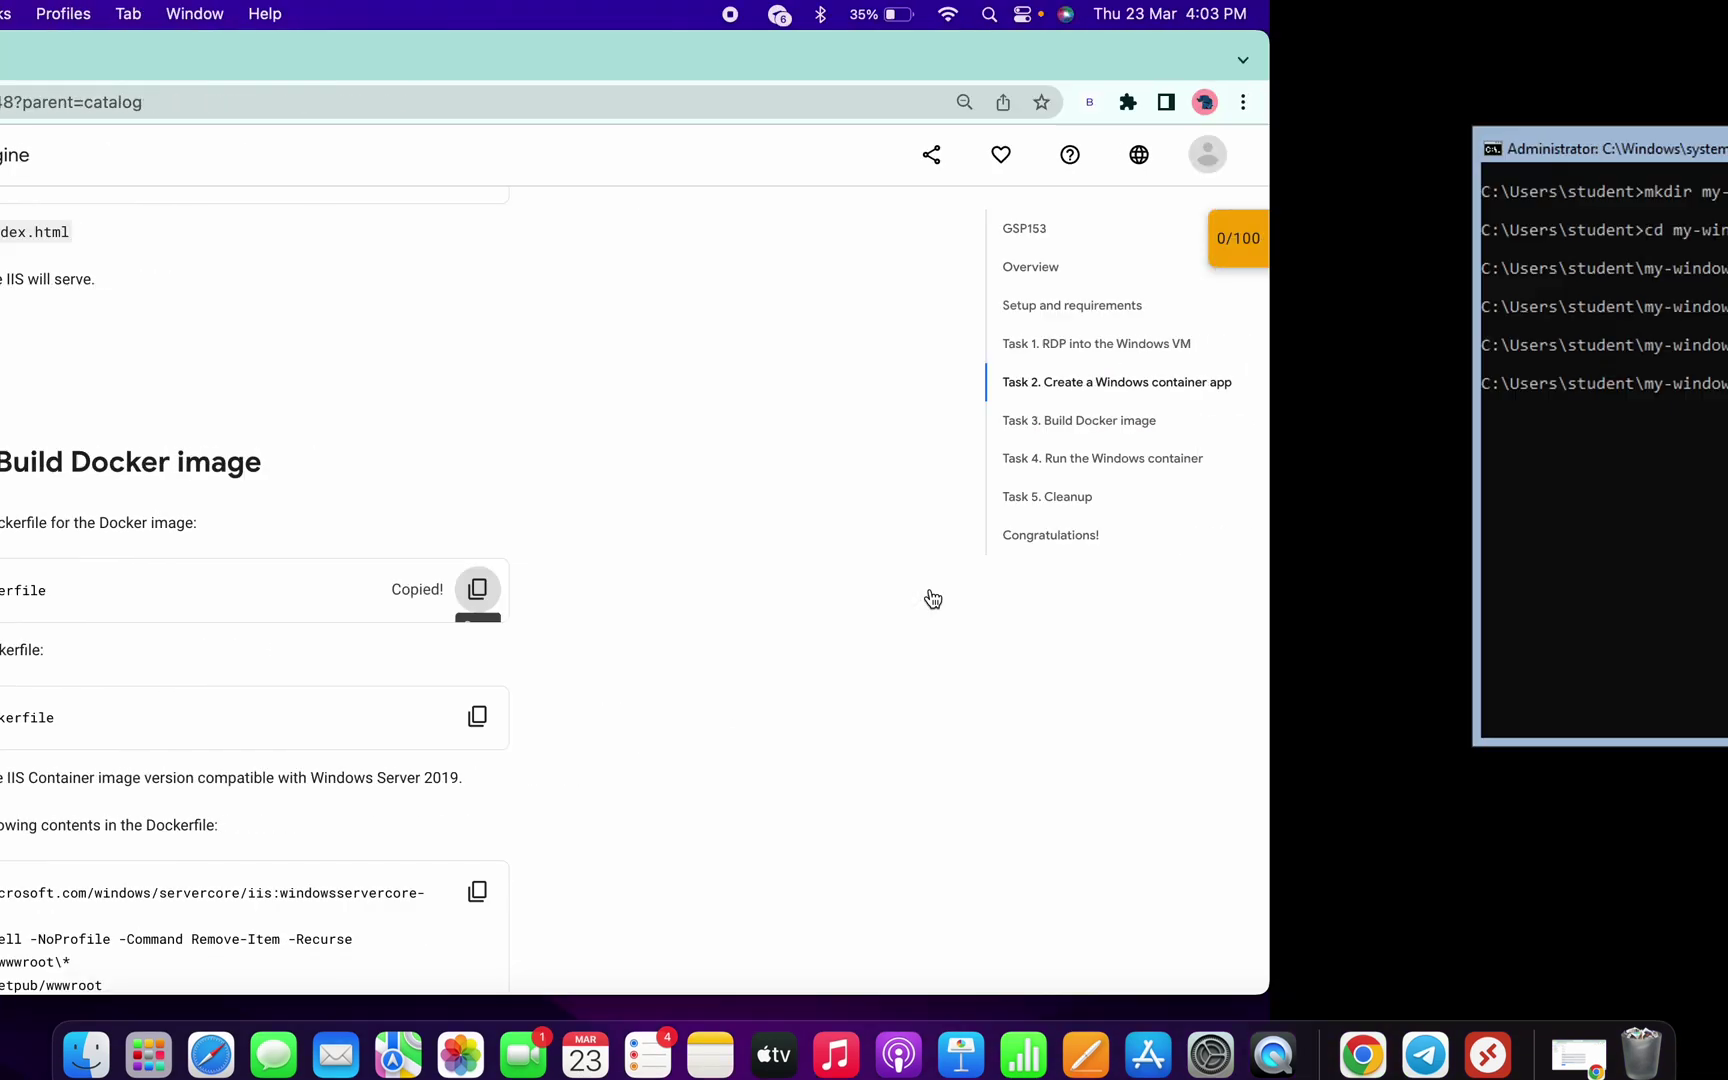
pyautogui.click(705, 540)
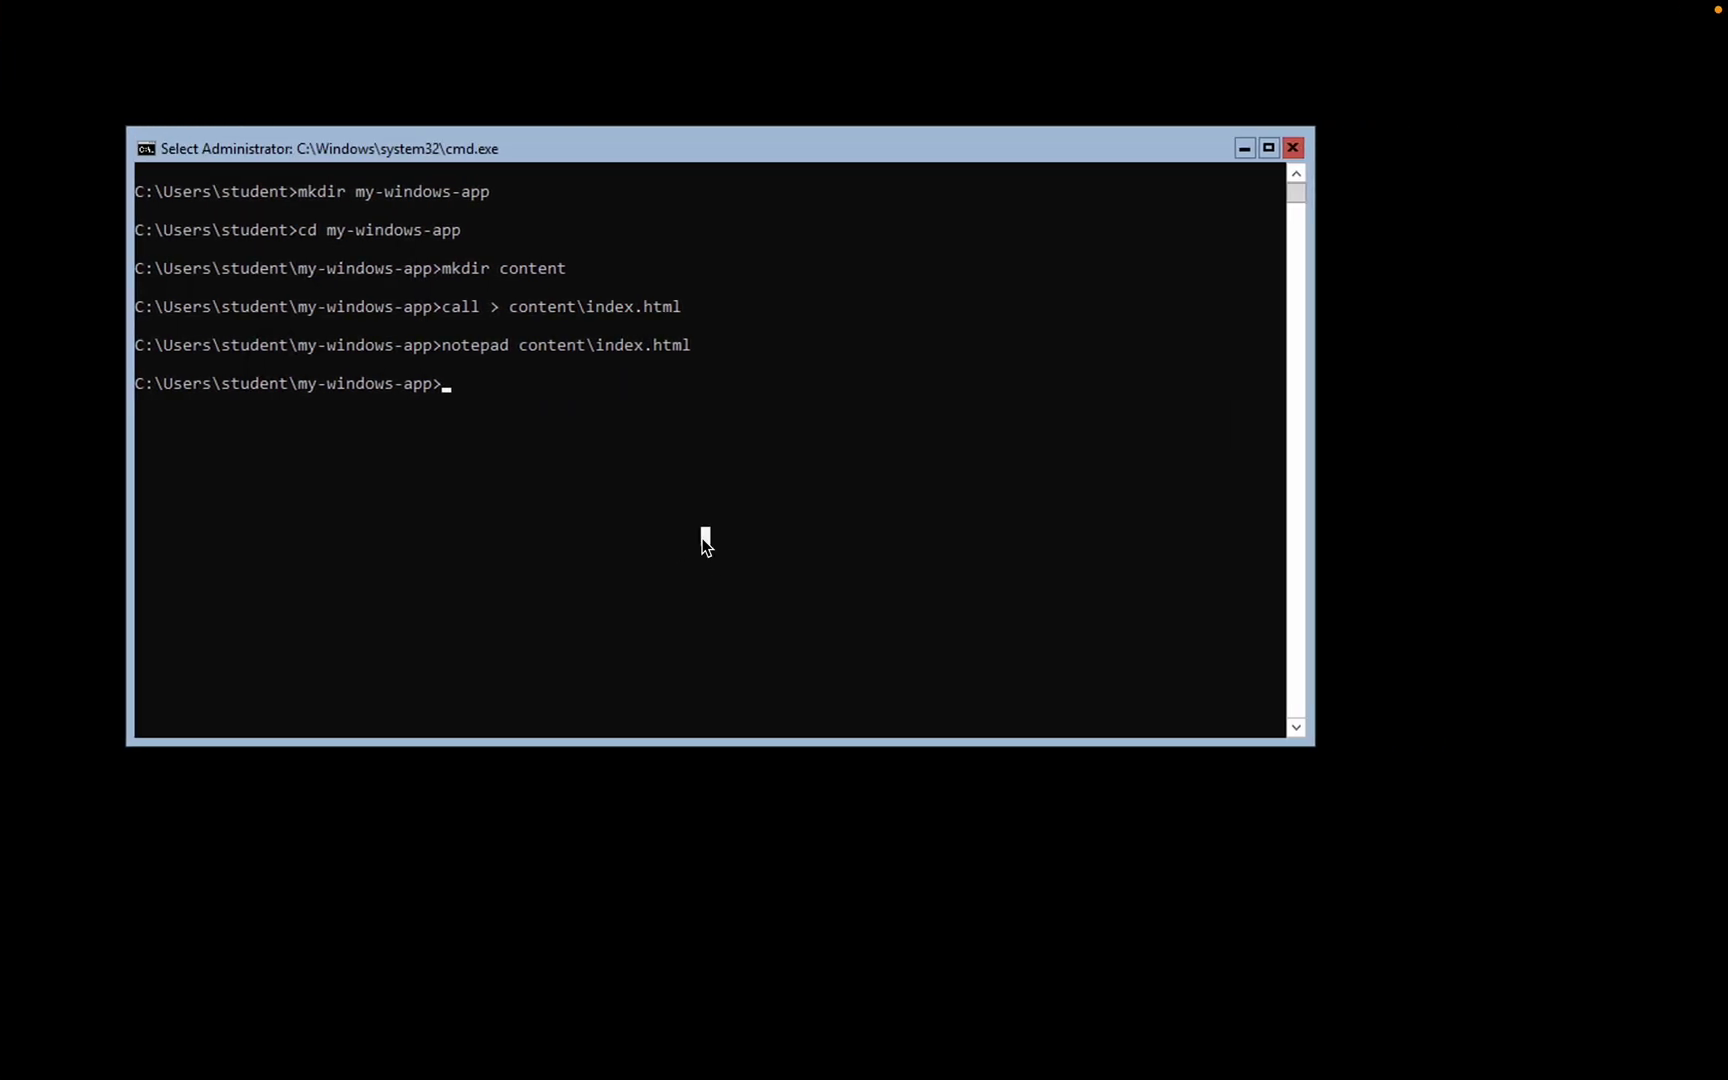
pyautogui.hotkey('ctrl', 'v')
pyautogui.press('Return')
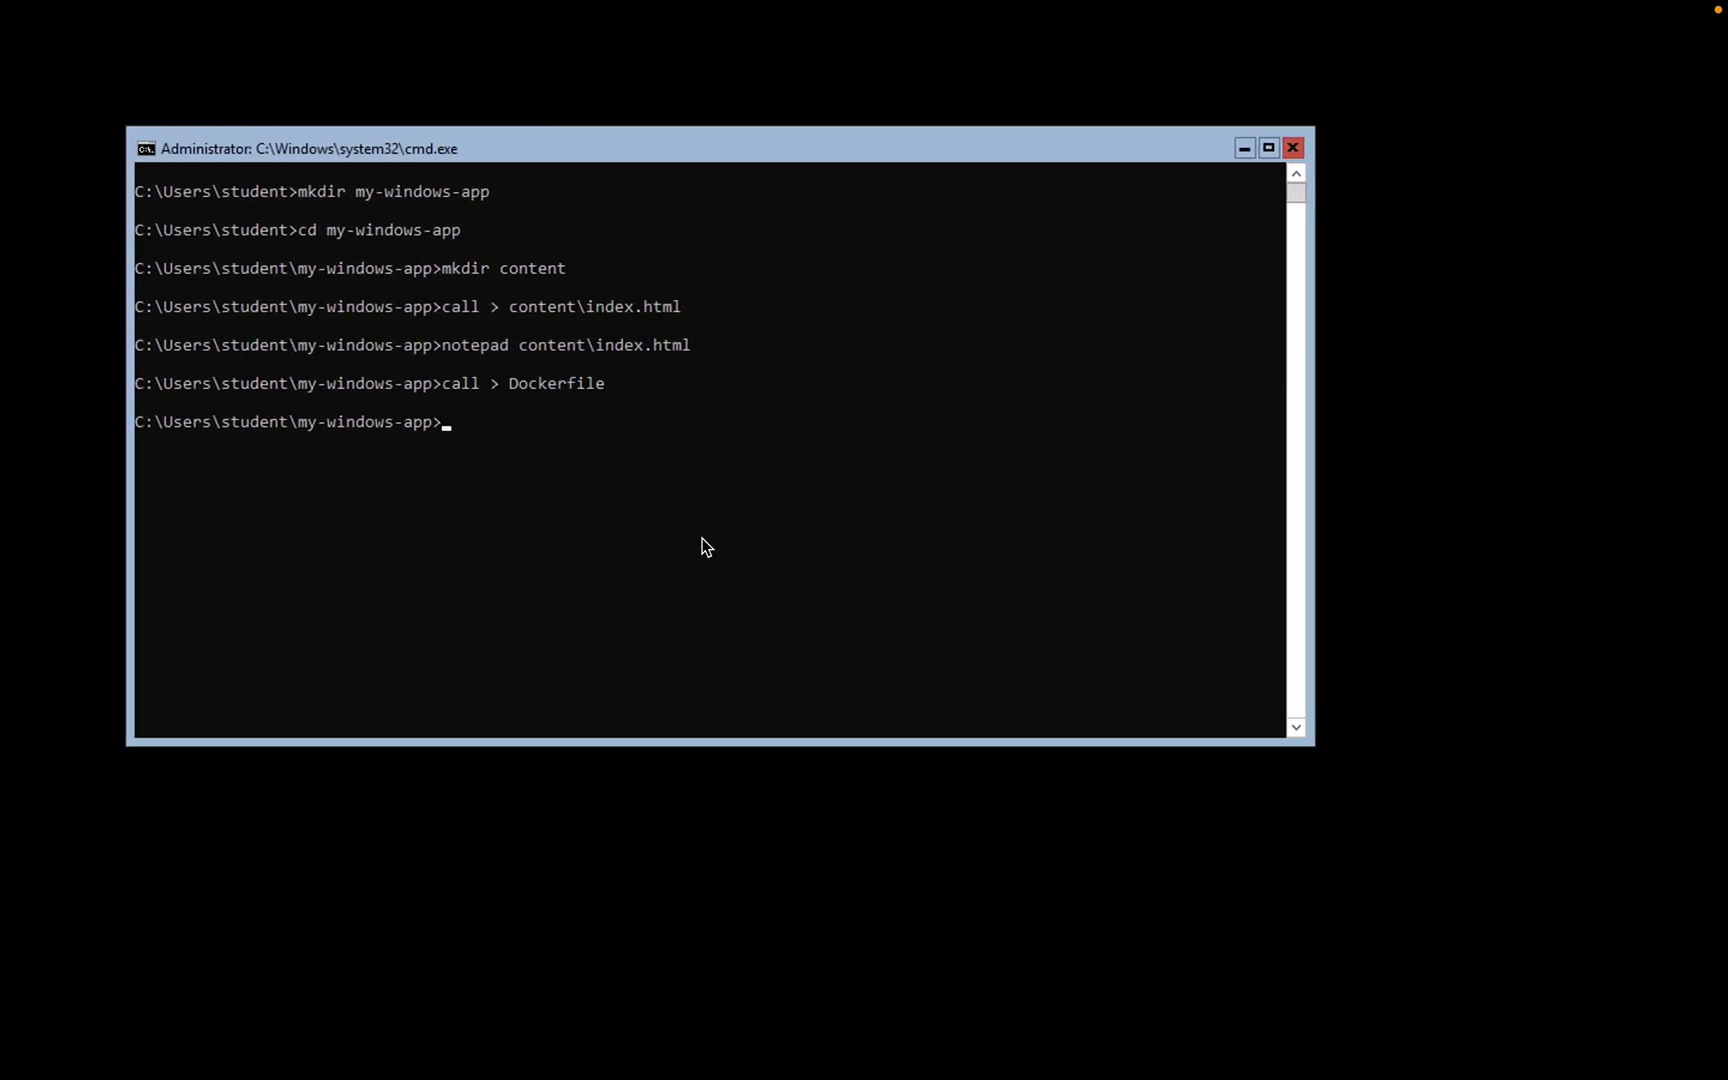
# Open the Dockerfile in Notepad with 'notepad Dockerfile'.
pyautogui.hotkey('ctrl', 'Left')
pyautogui.scroll(-3, 967, 491)
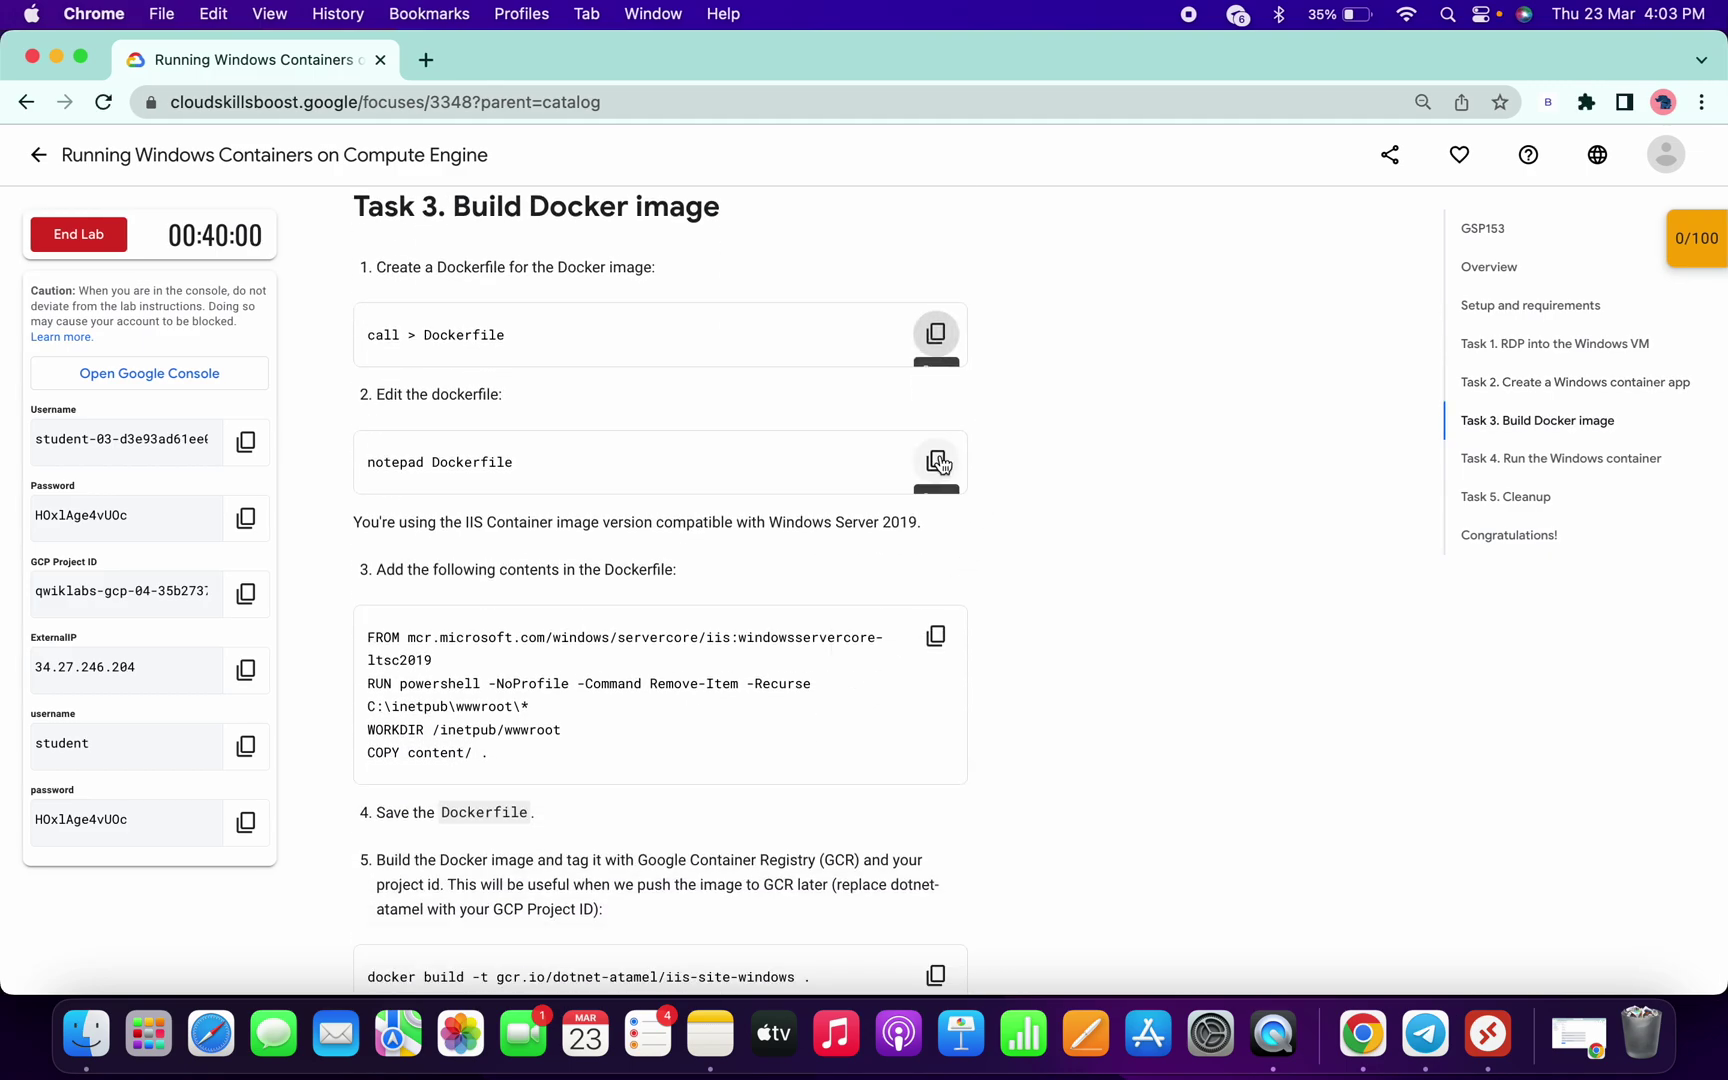
pyautogui.click(935, 461)
pyautogui.hotkey('ctrl', 'Right')
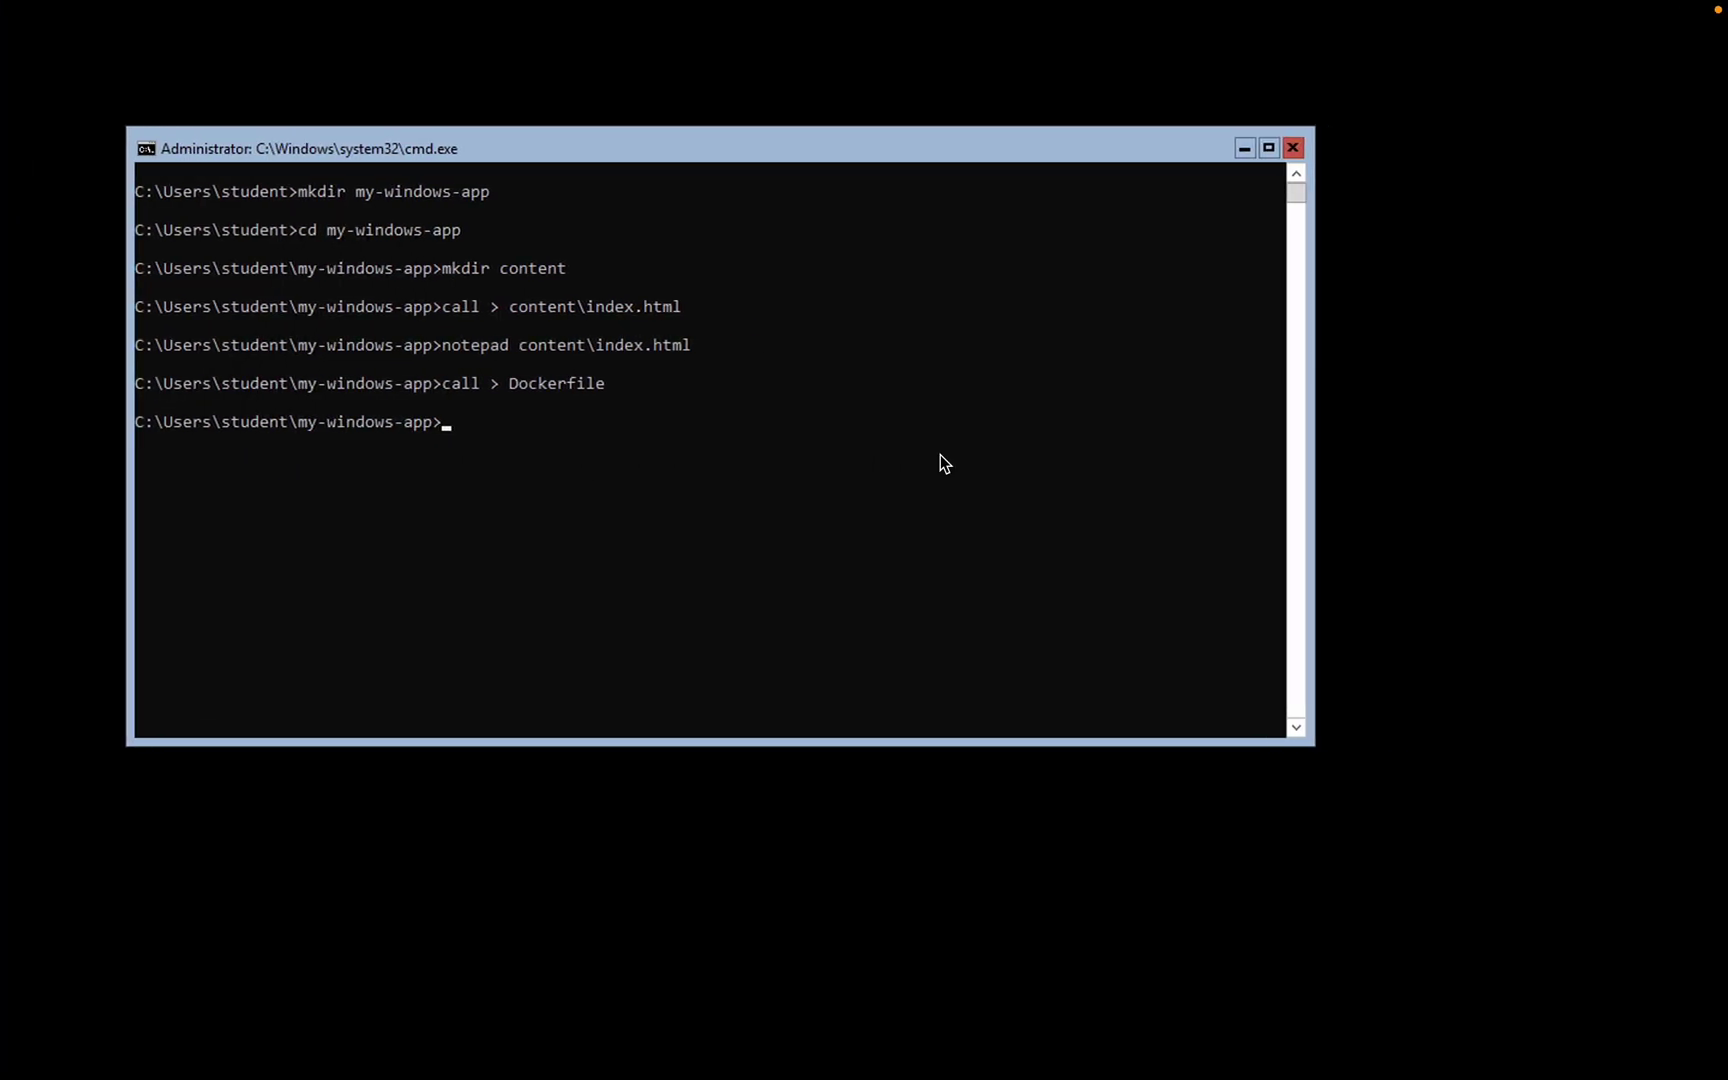
pyautogui.hotkey('ctrl', 'v')
pyautogui.press('Return')
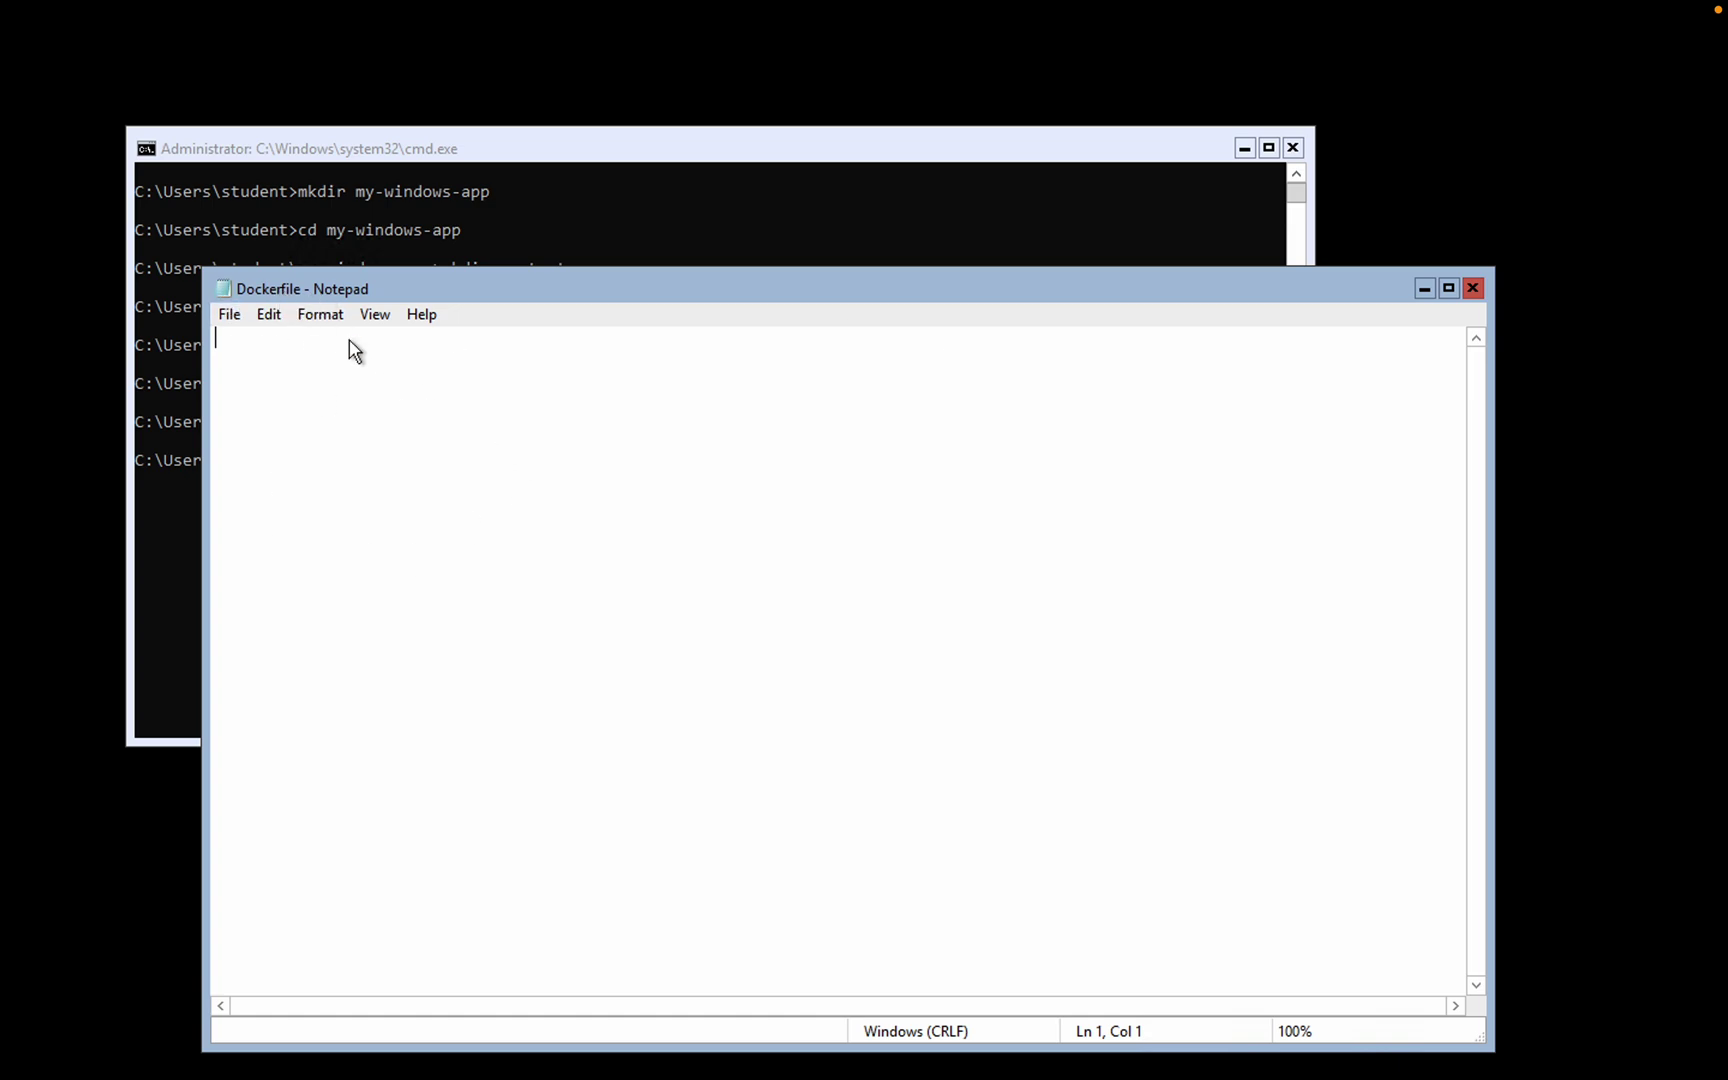
# Paste the four IIS FROM, RUN, WORKDIR and COPY lines, save, and close Notepad.
pyautogui.hotkey('ctrl', 'Left')
pyautogui.click(935, 447)
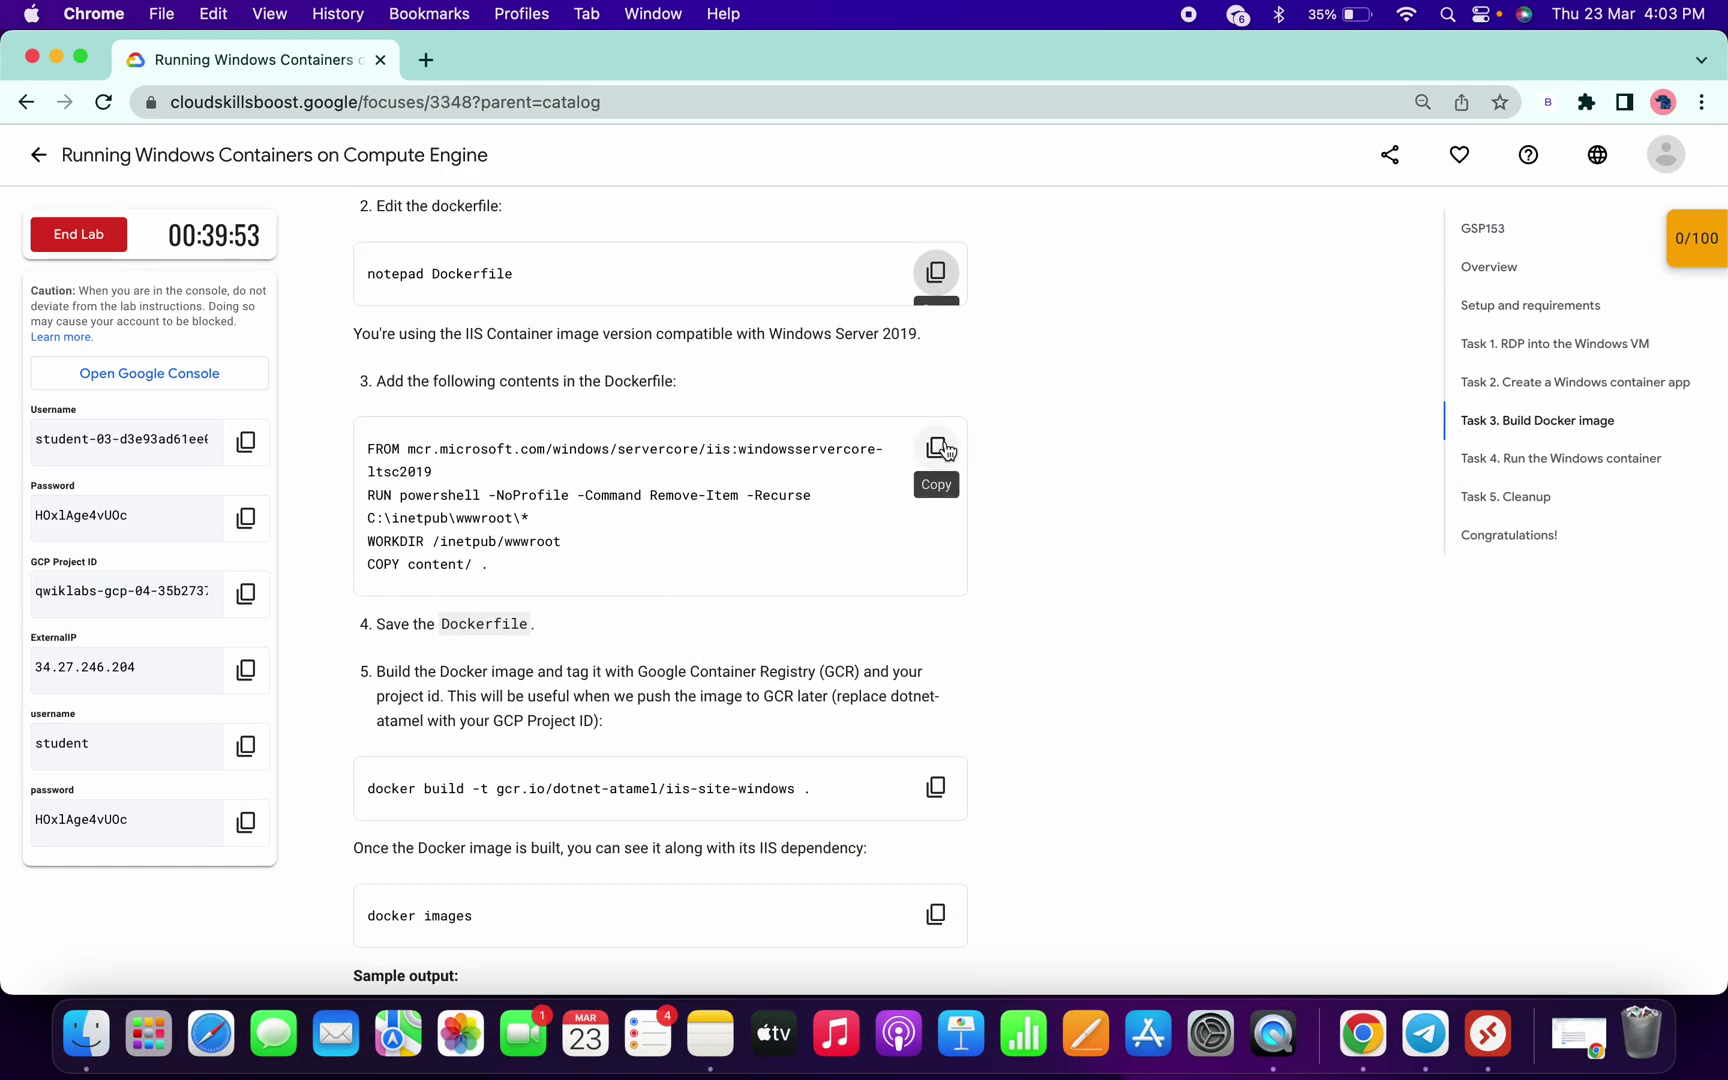
pyautogui.hotkey('ctrl', 'Right')
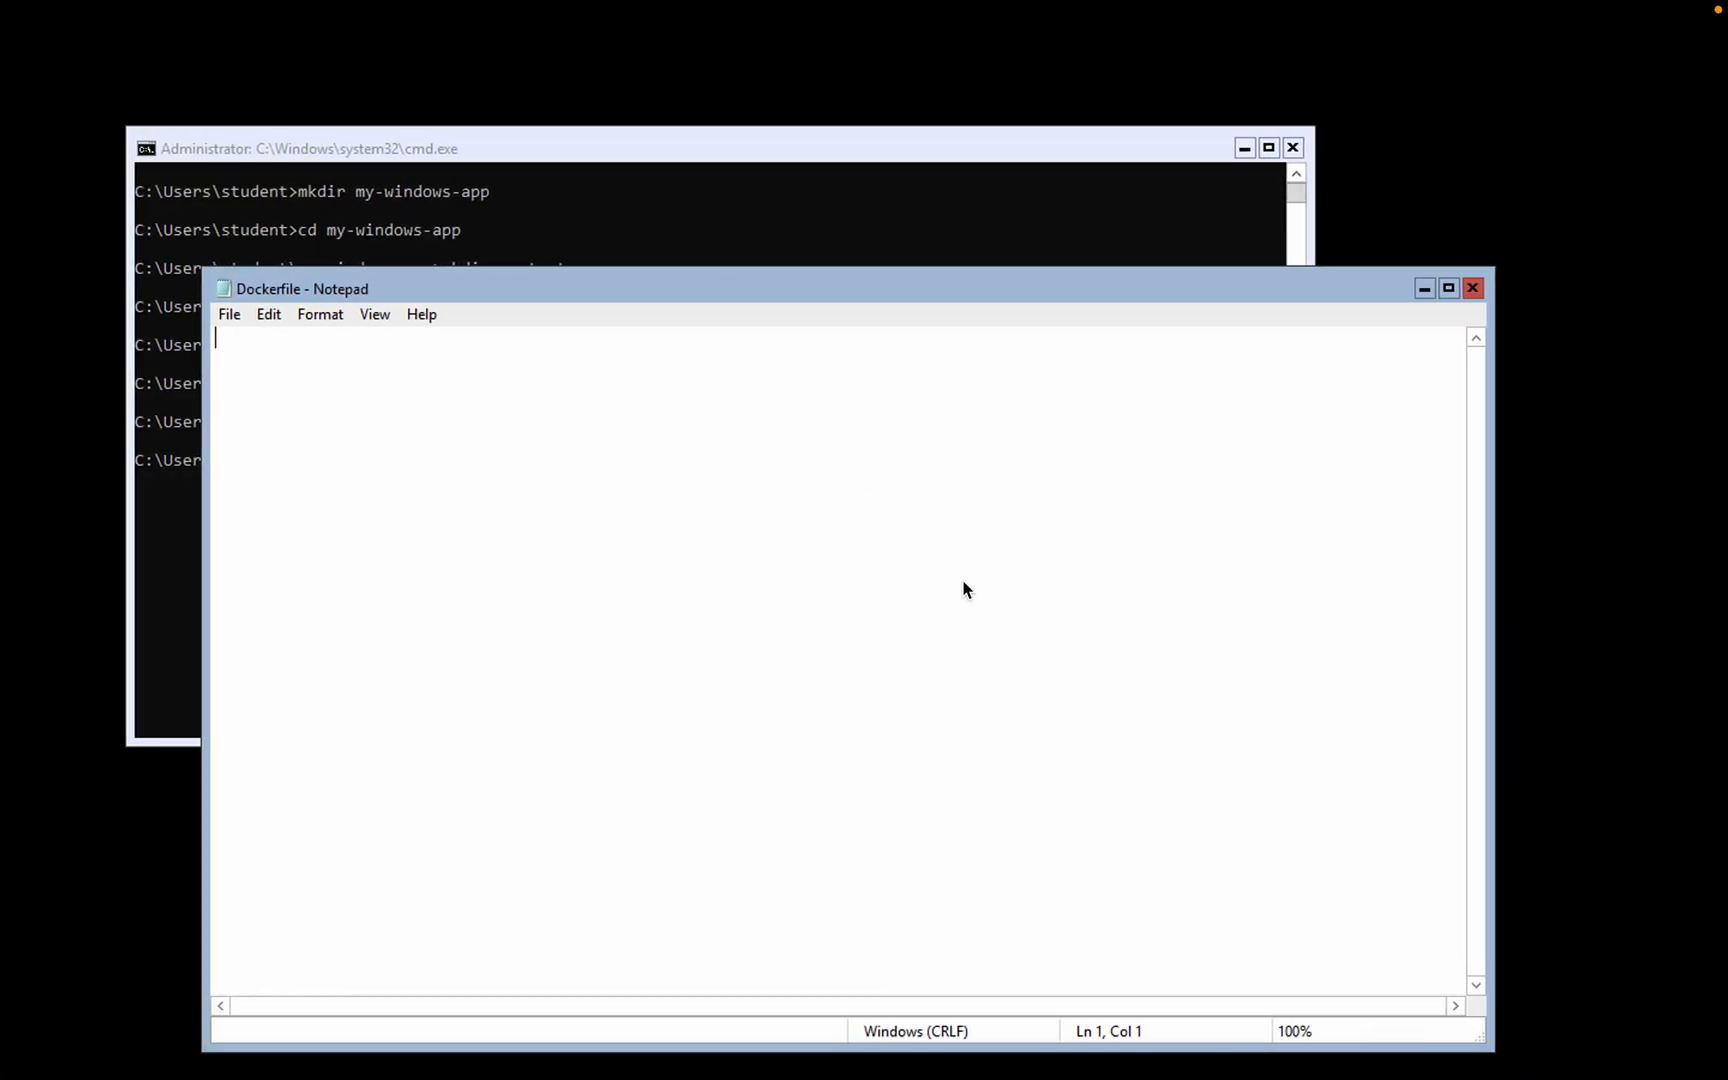
pyautogui.hotkey('ctrl', 'v')
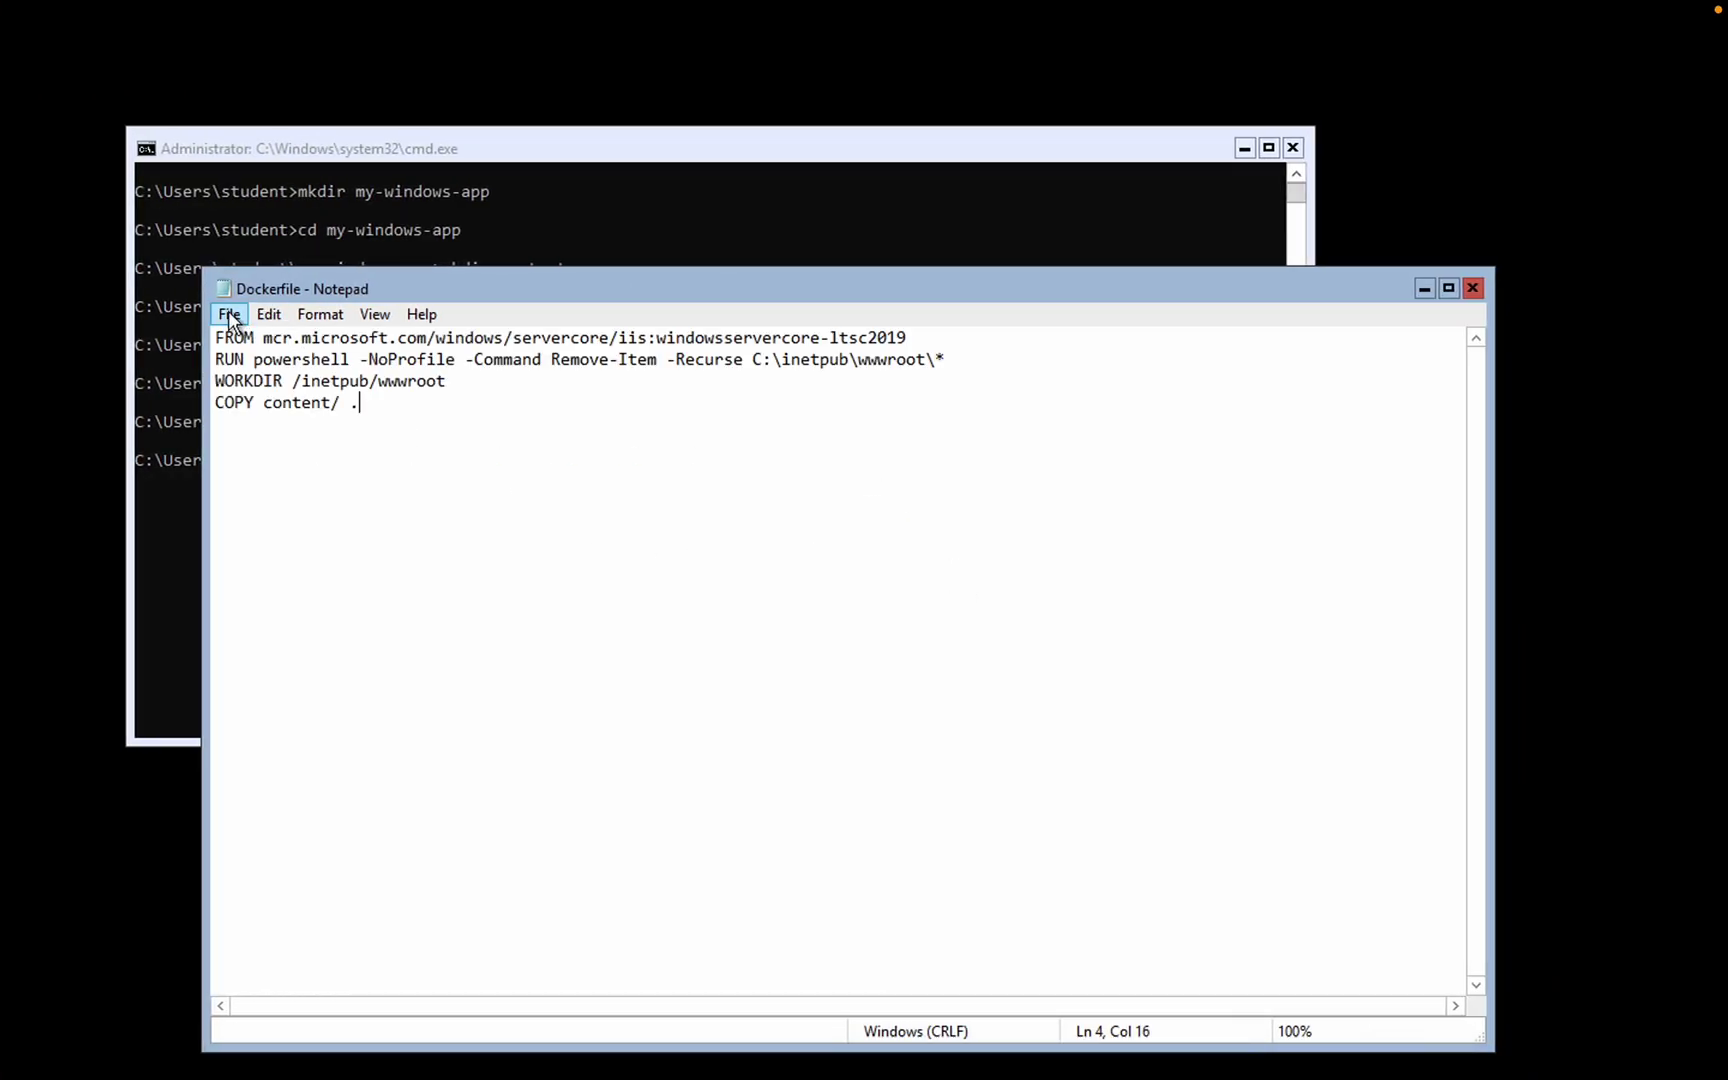
pyautogui.click(228, 312)
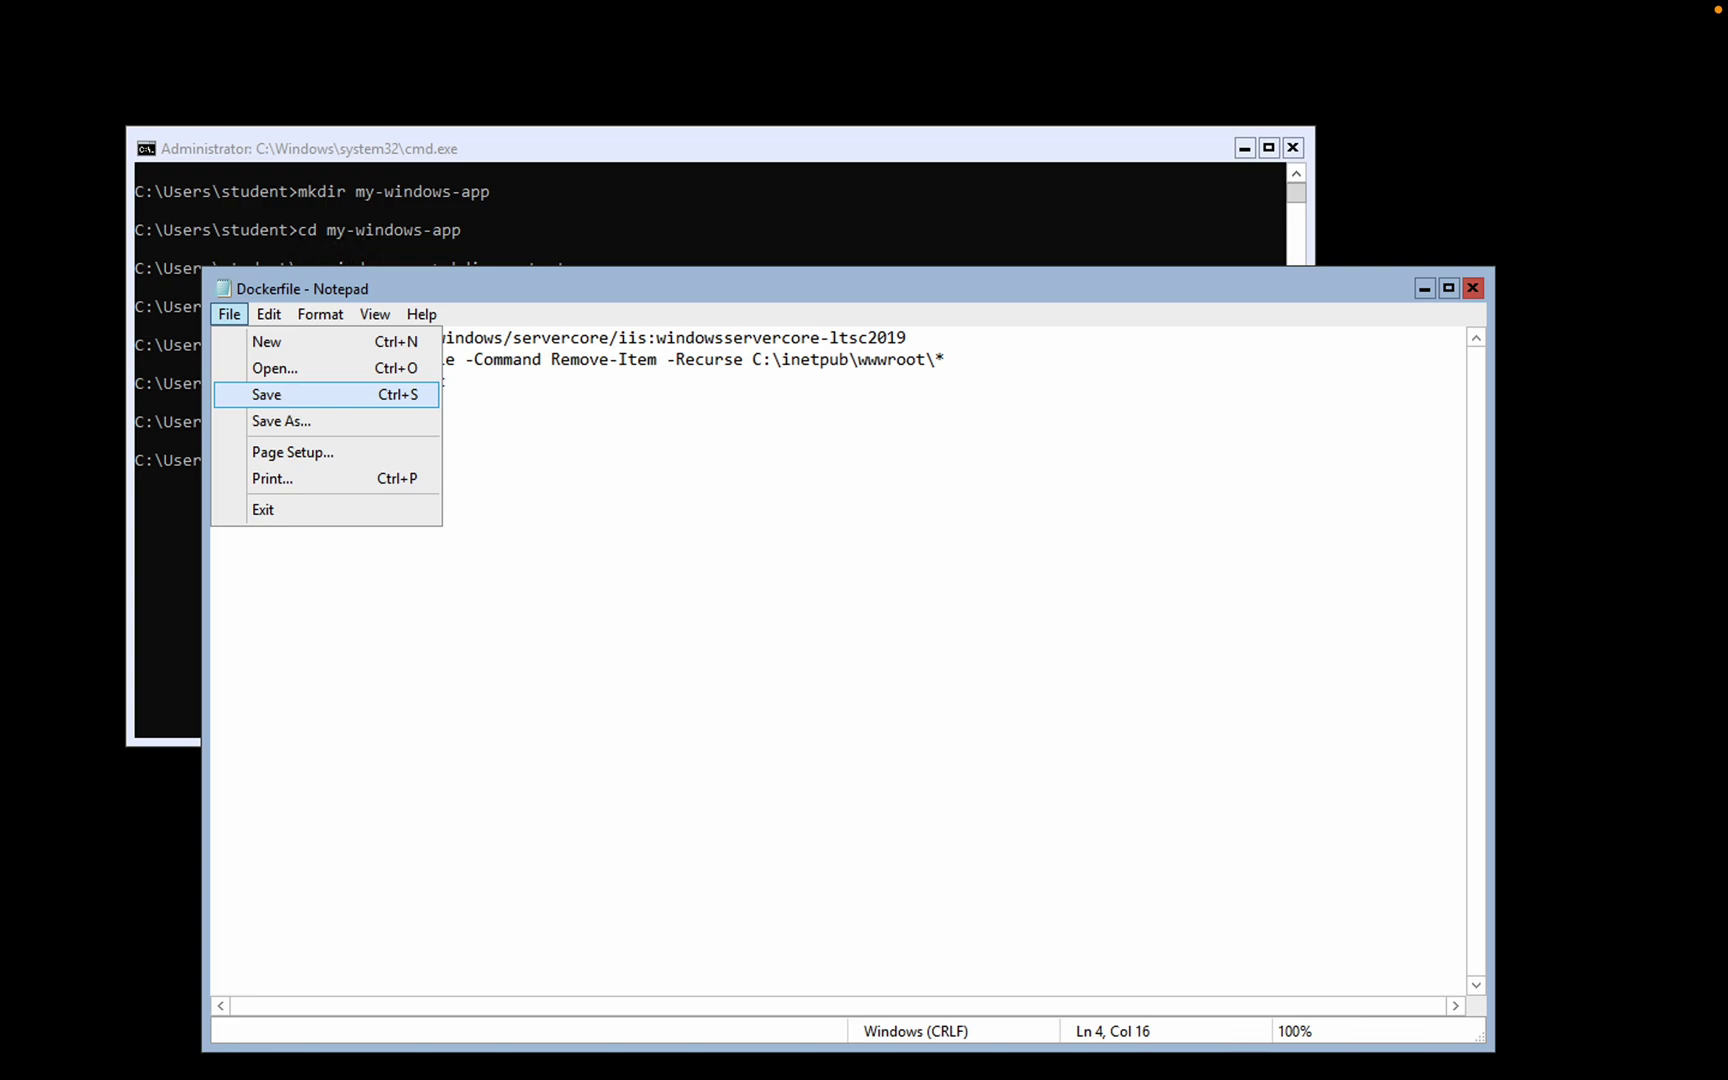
pyautogui.click(282, 394)
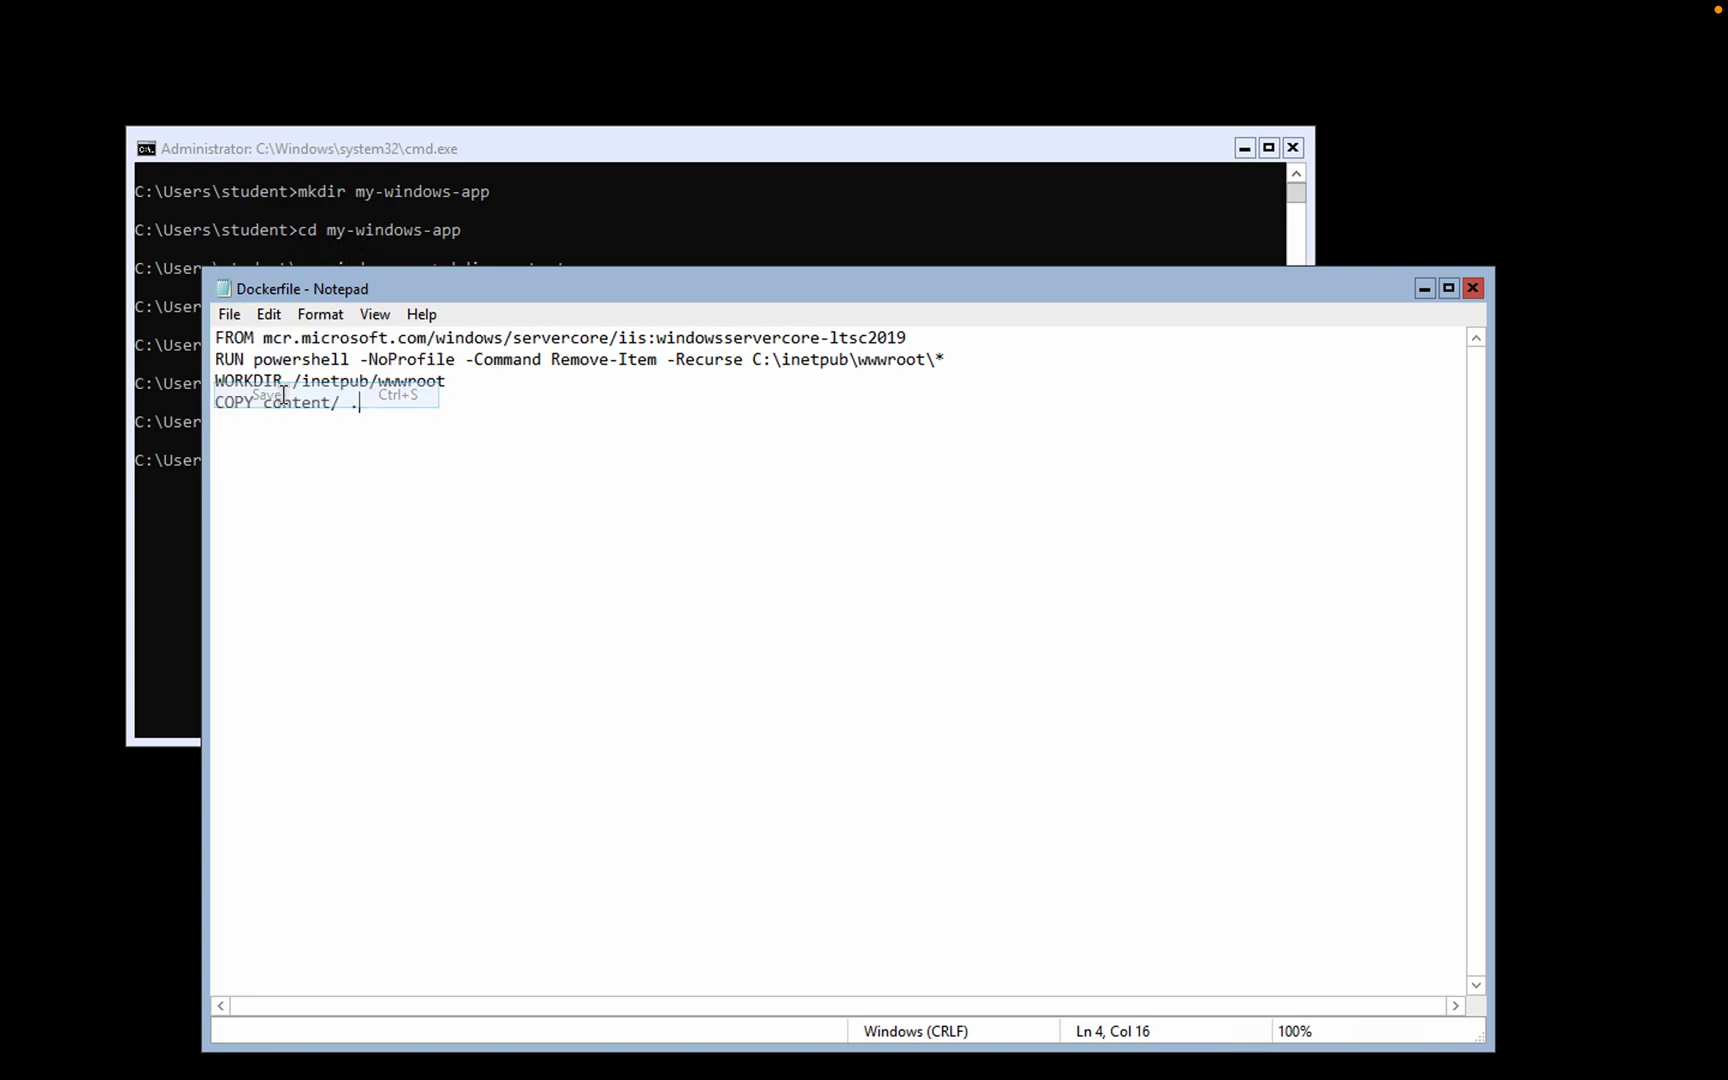
pyautogui.click(1473, 288)
pyautogui.hotkey('ctrl', 'Left')
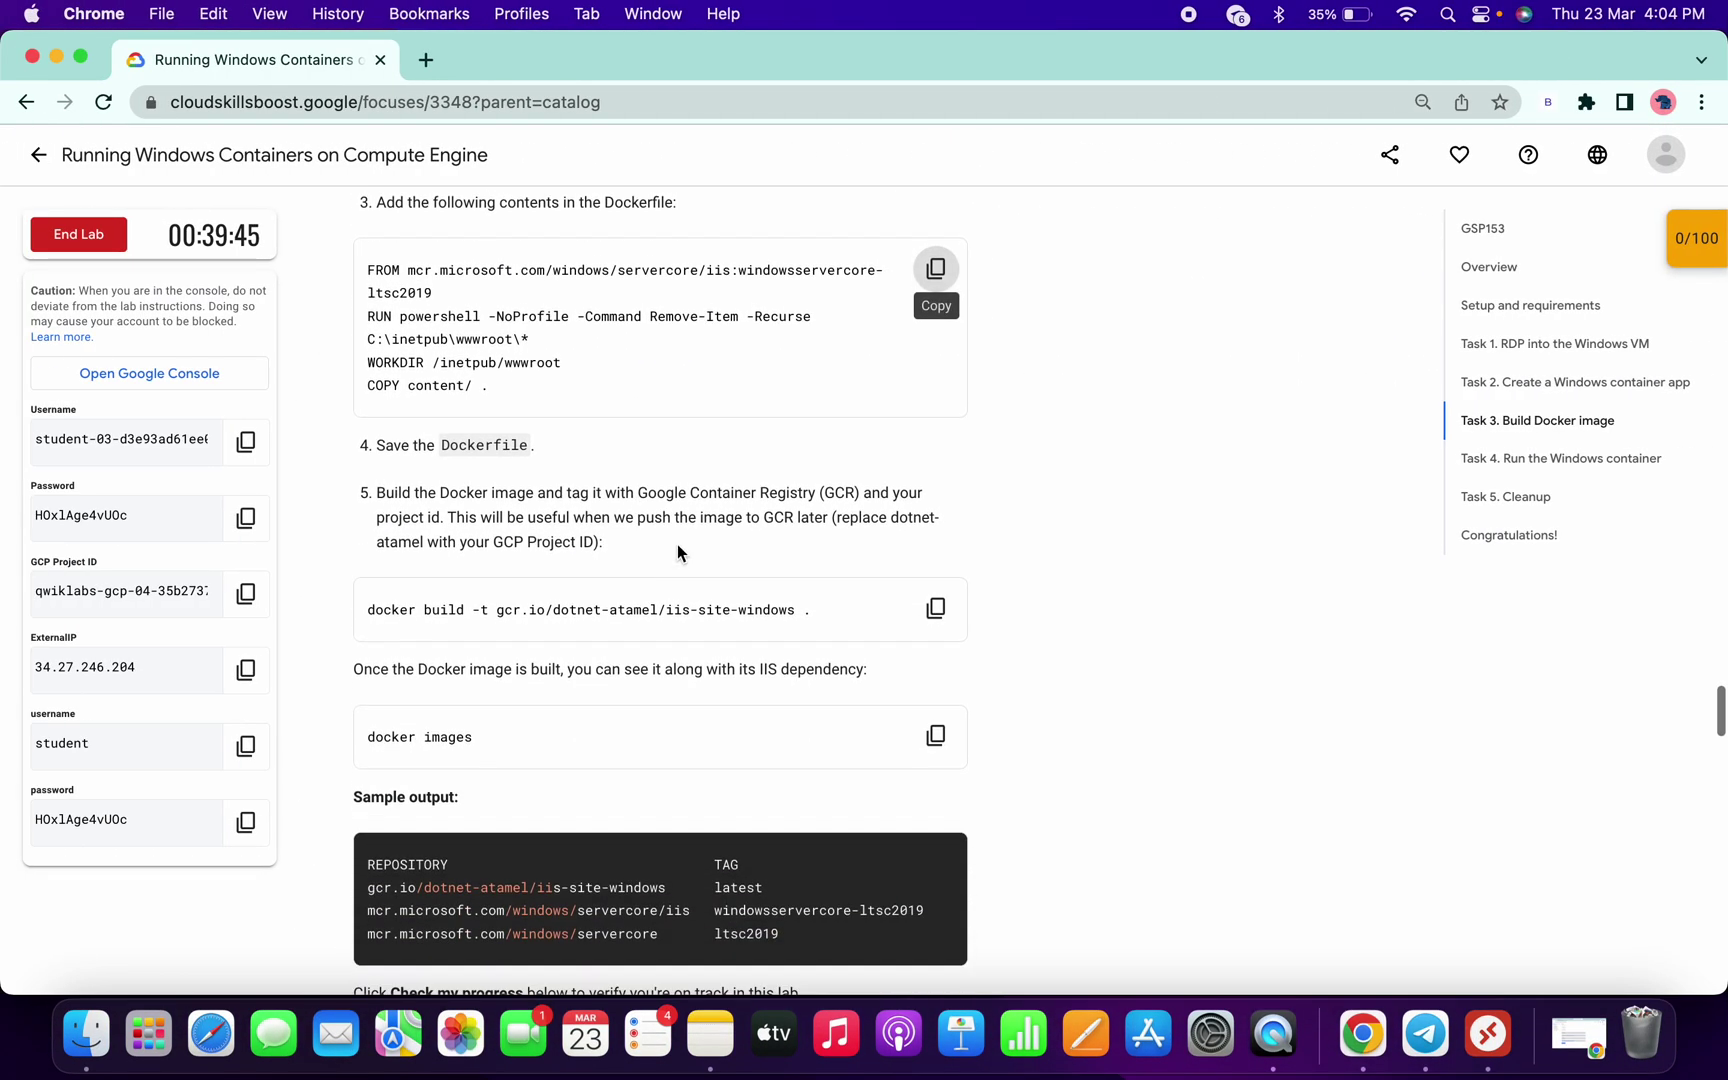
# Run 'docker build -t gcr.io/dotnet-atamel/iis-site-windows' in the remote command prompt.
pyautogui.scroll(-2, 640, 512)
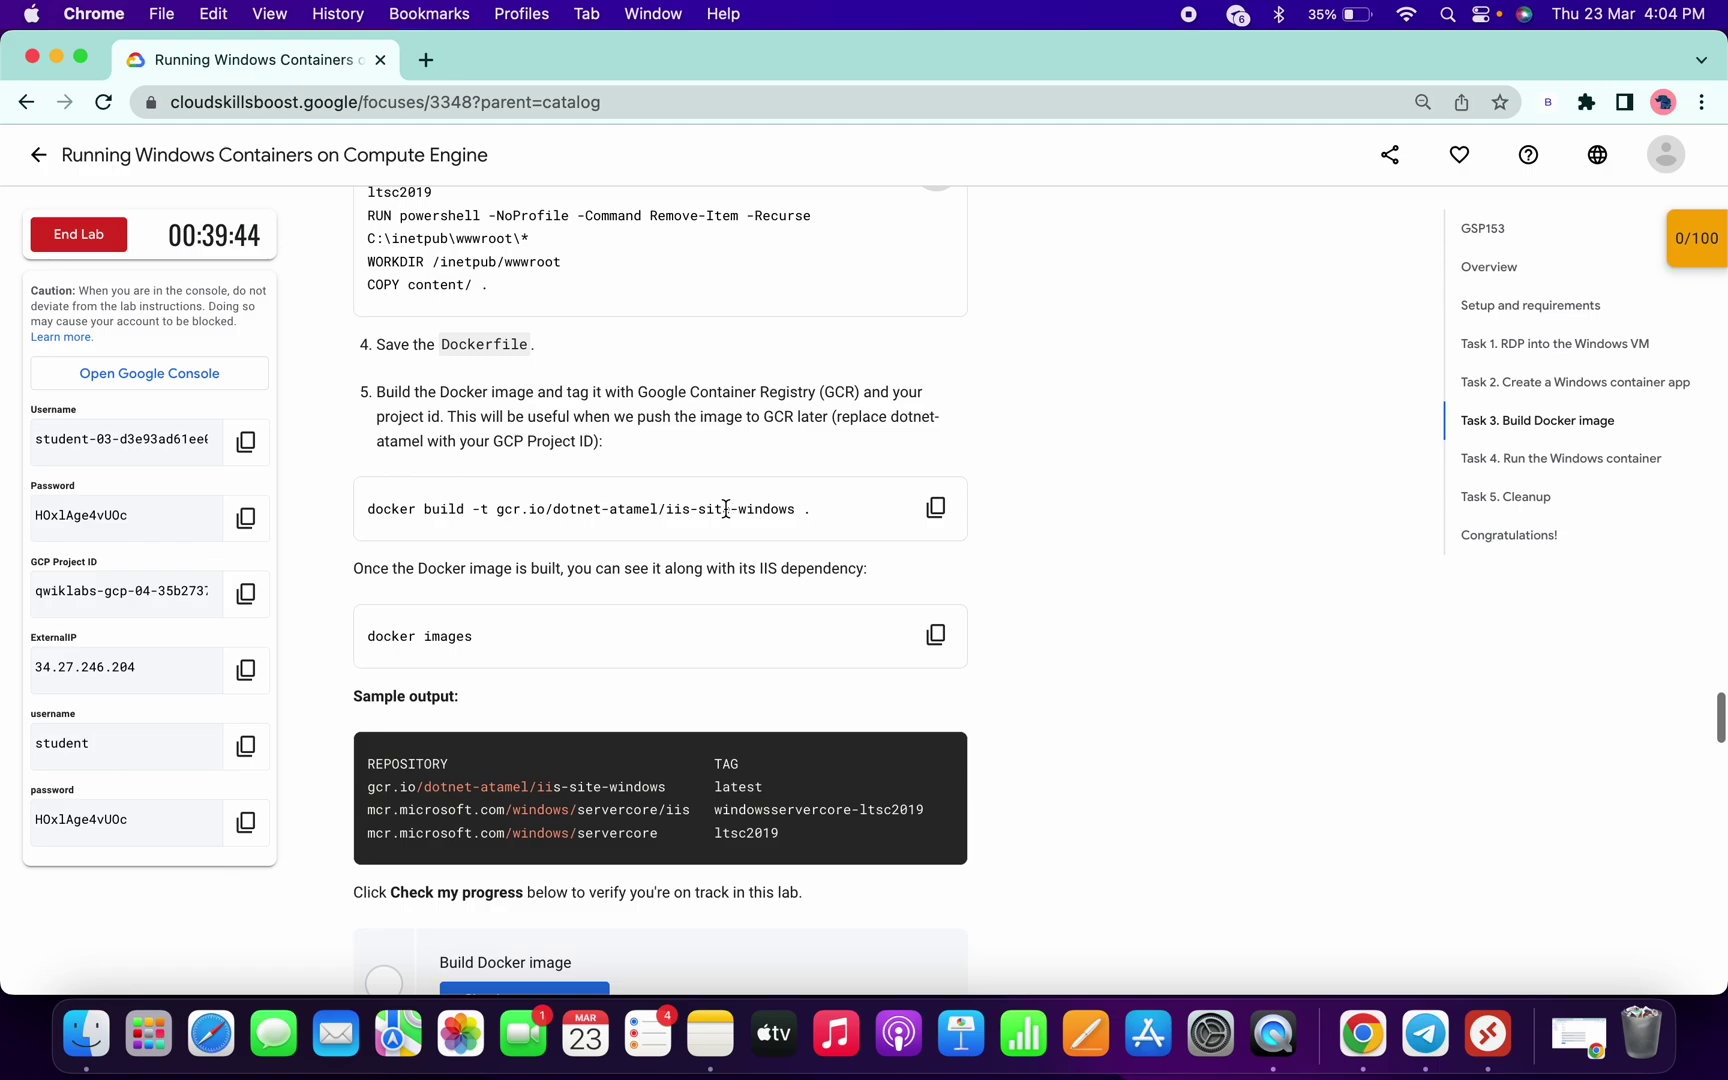
pyautogui.click(937, 509)
pyautogui.hotkey('ctrl', 'Right')
pyautogui.click(832, 638)
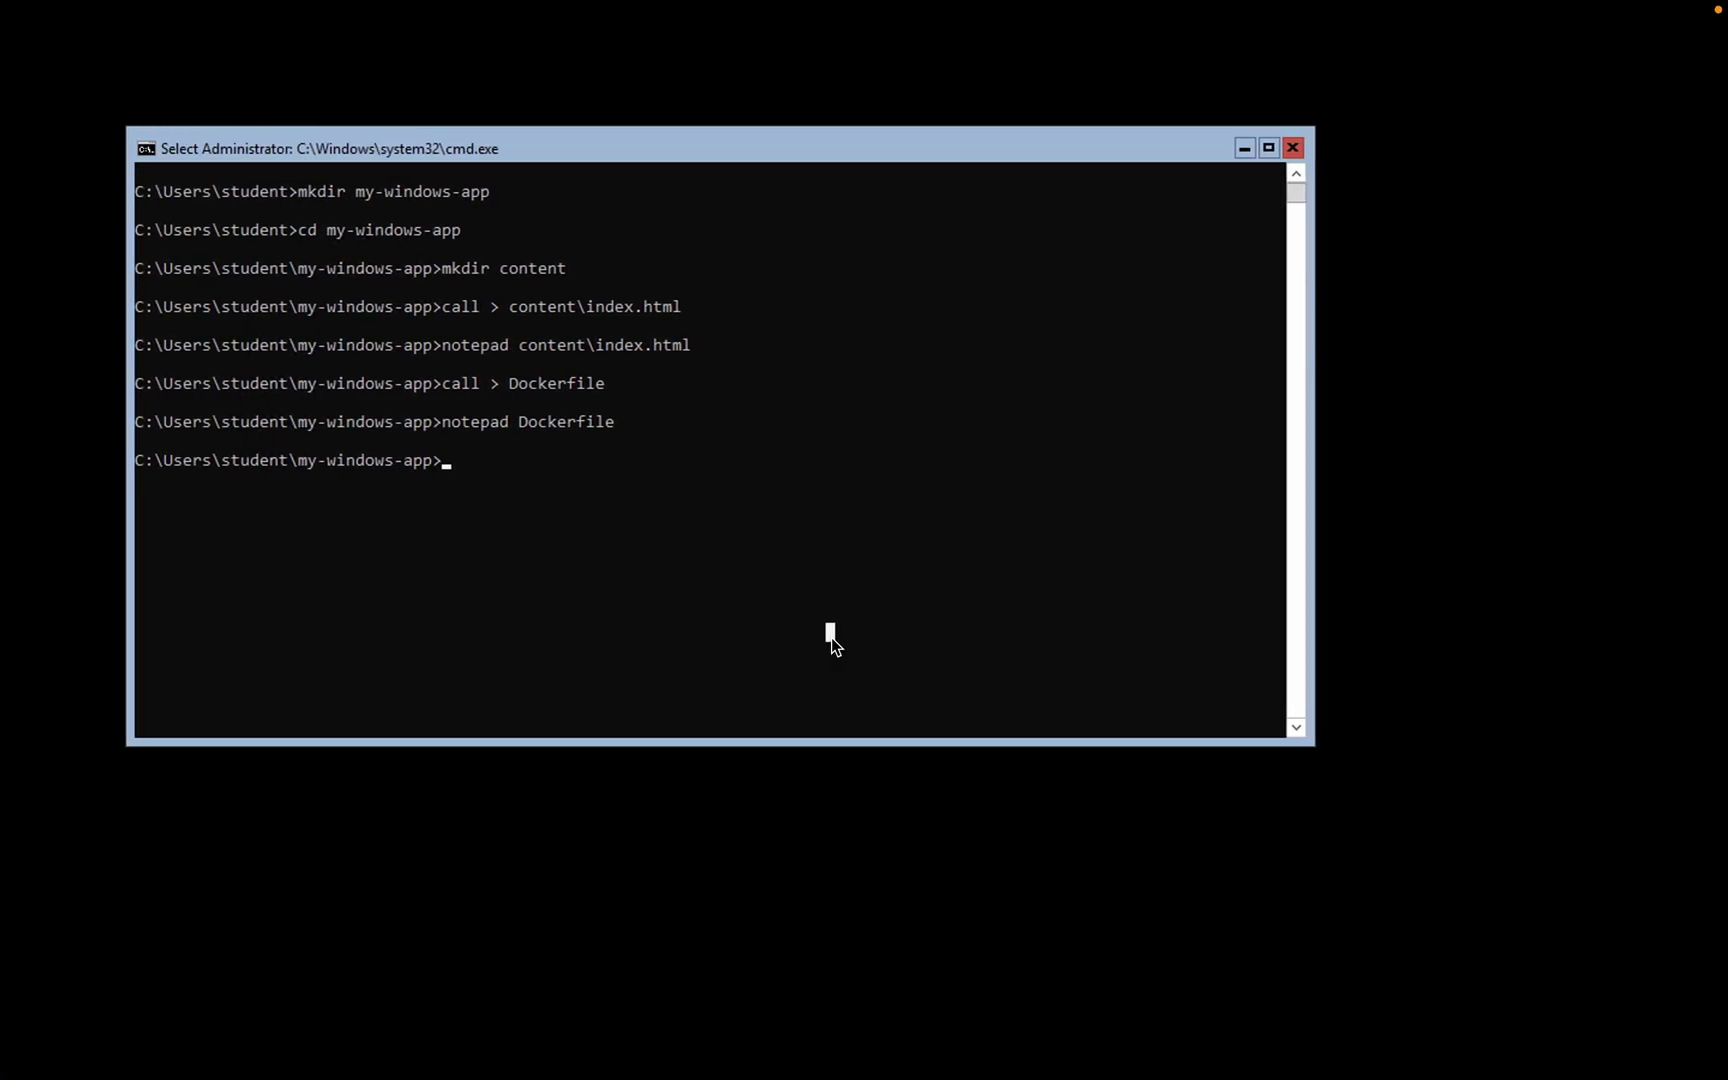
pyautogui.rightClick(832, 638)
pyautogui.press('Return')
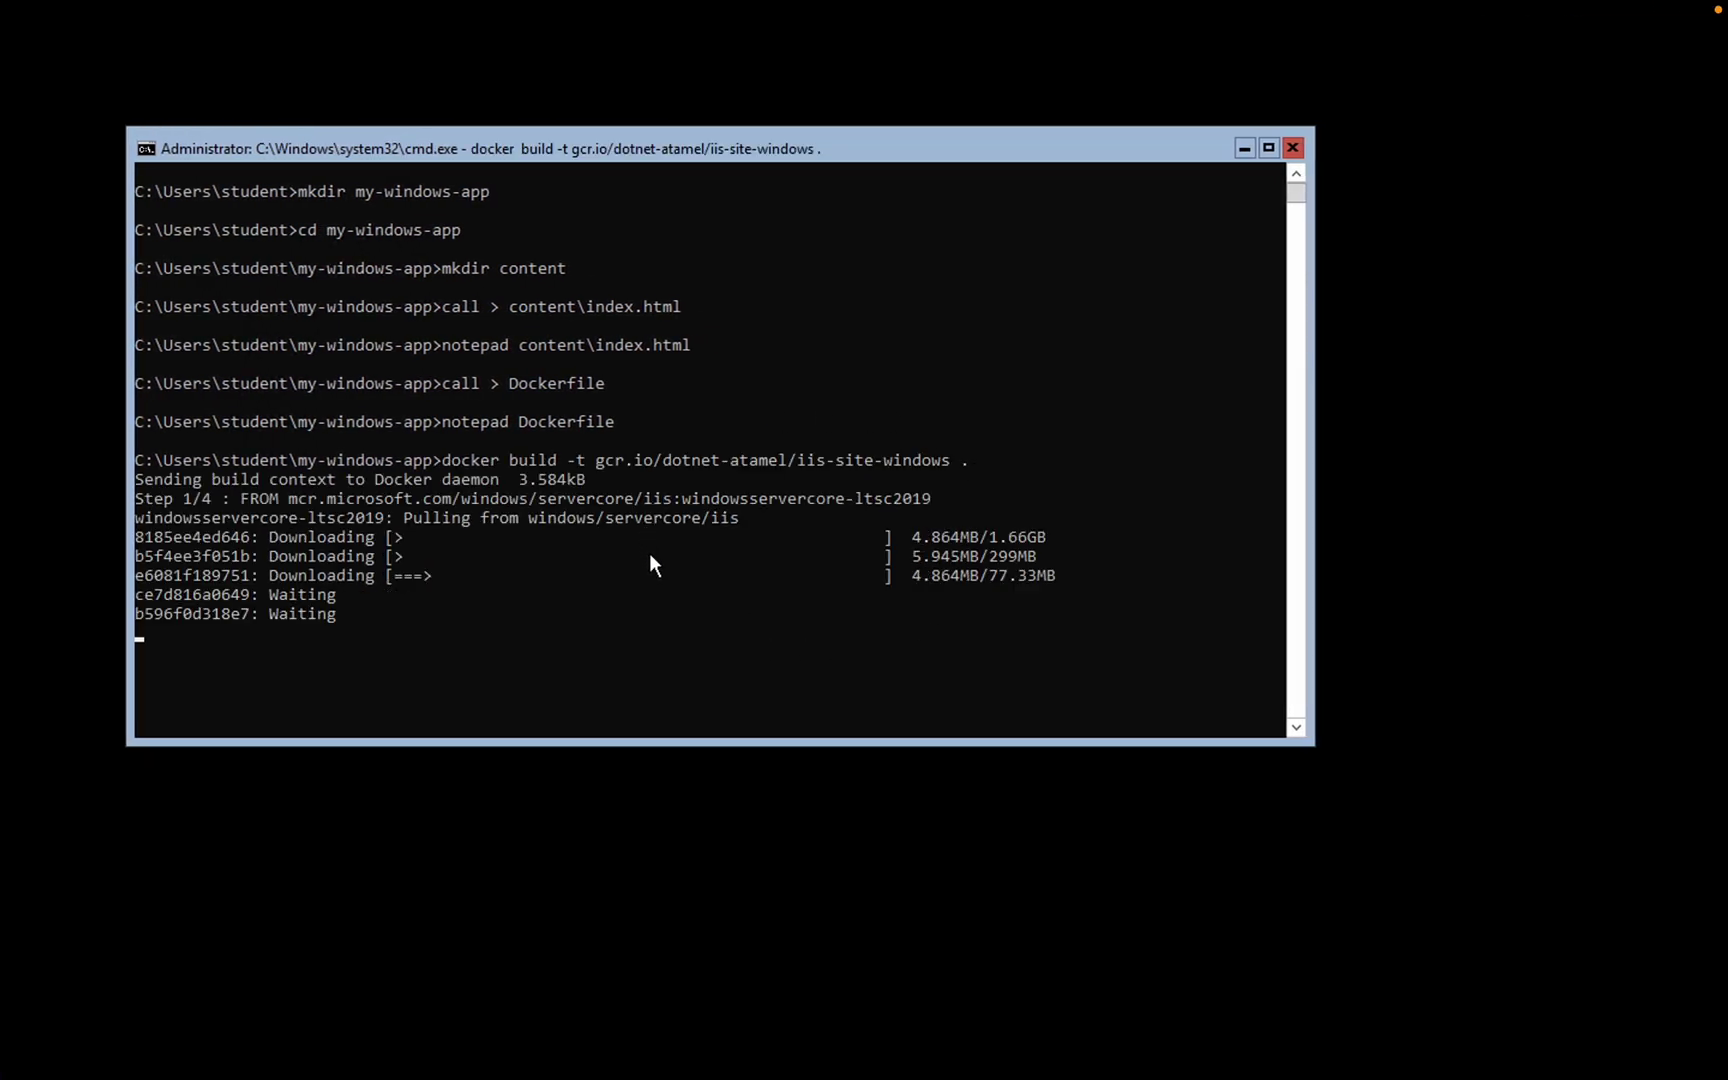